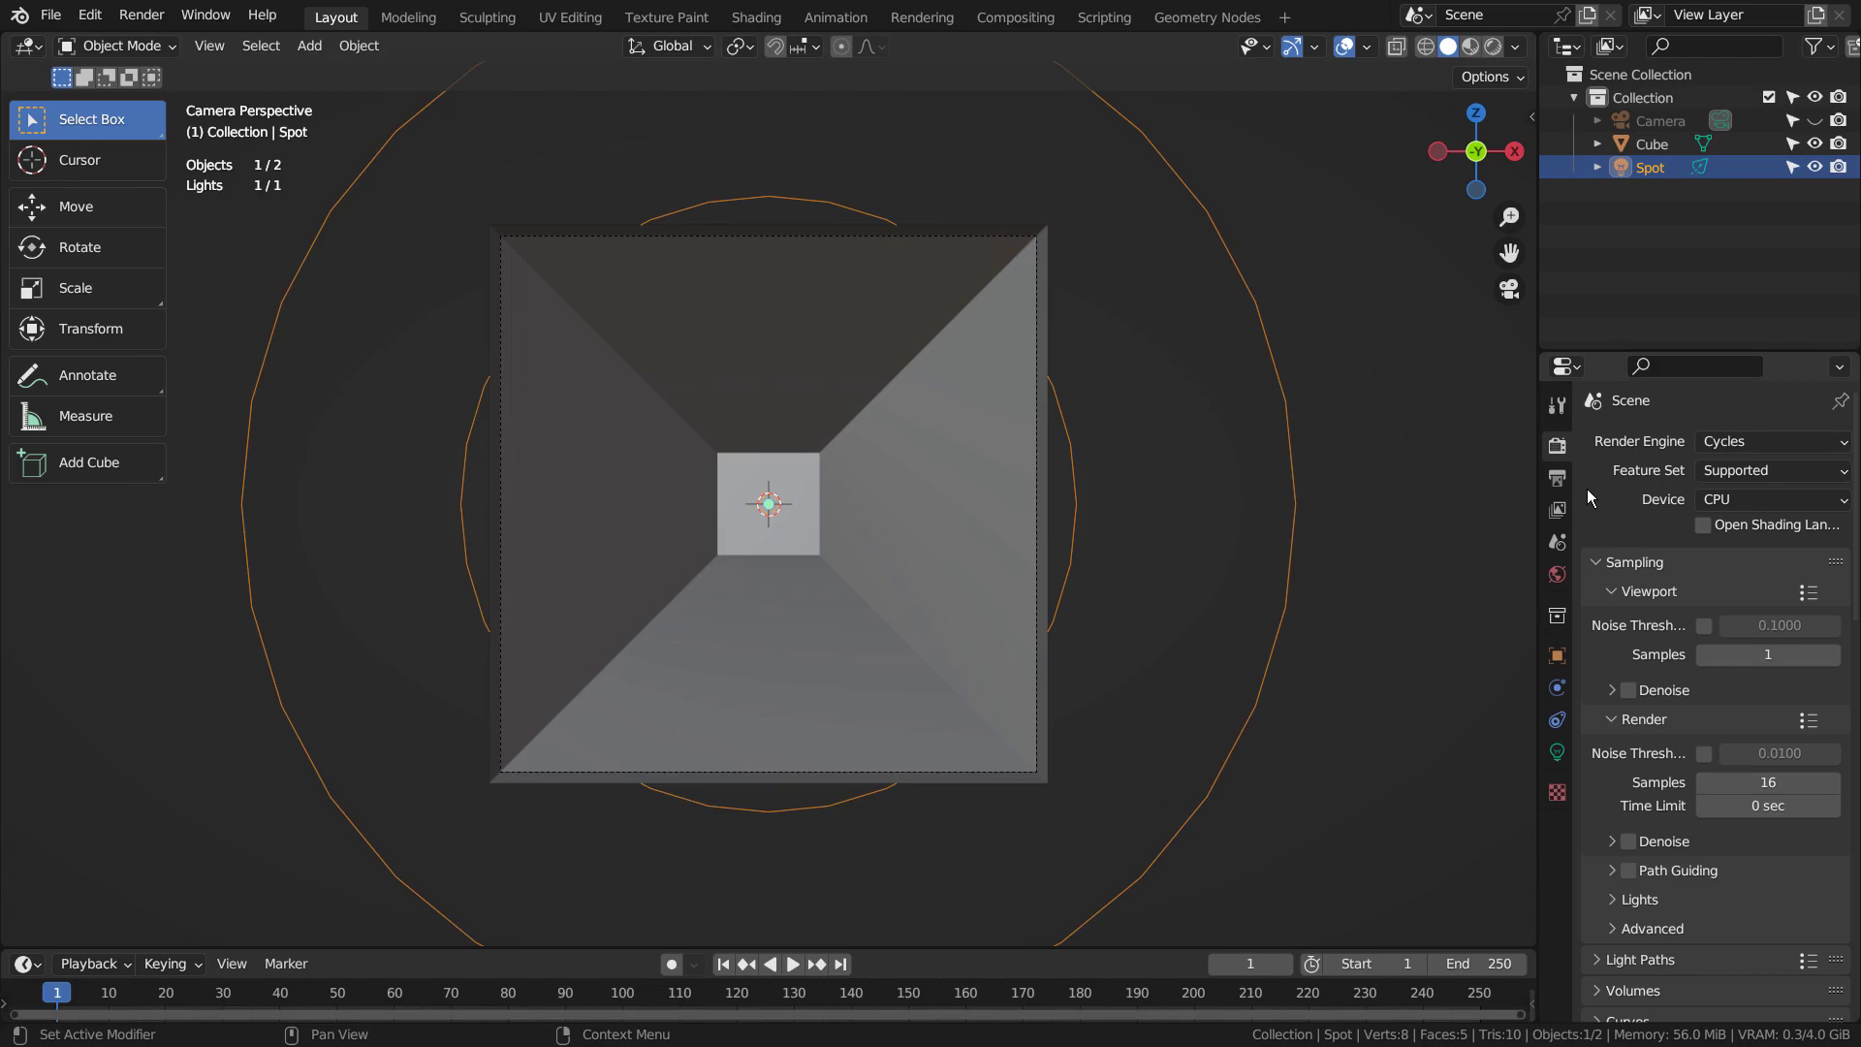
Review the output resolution, compositing nodes, world background and sampling settings.
click(1558, 477)
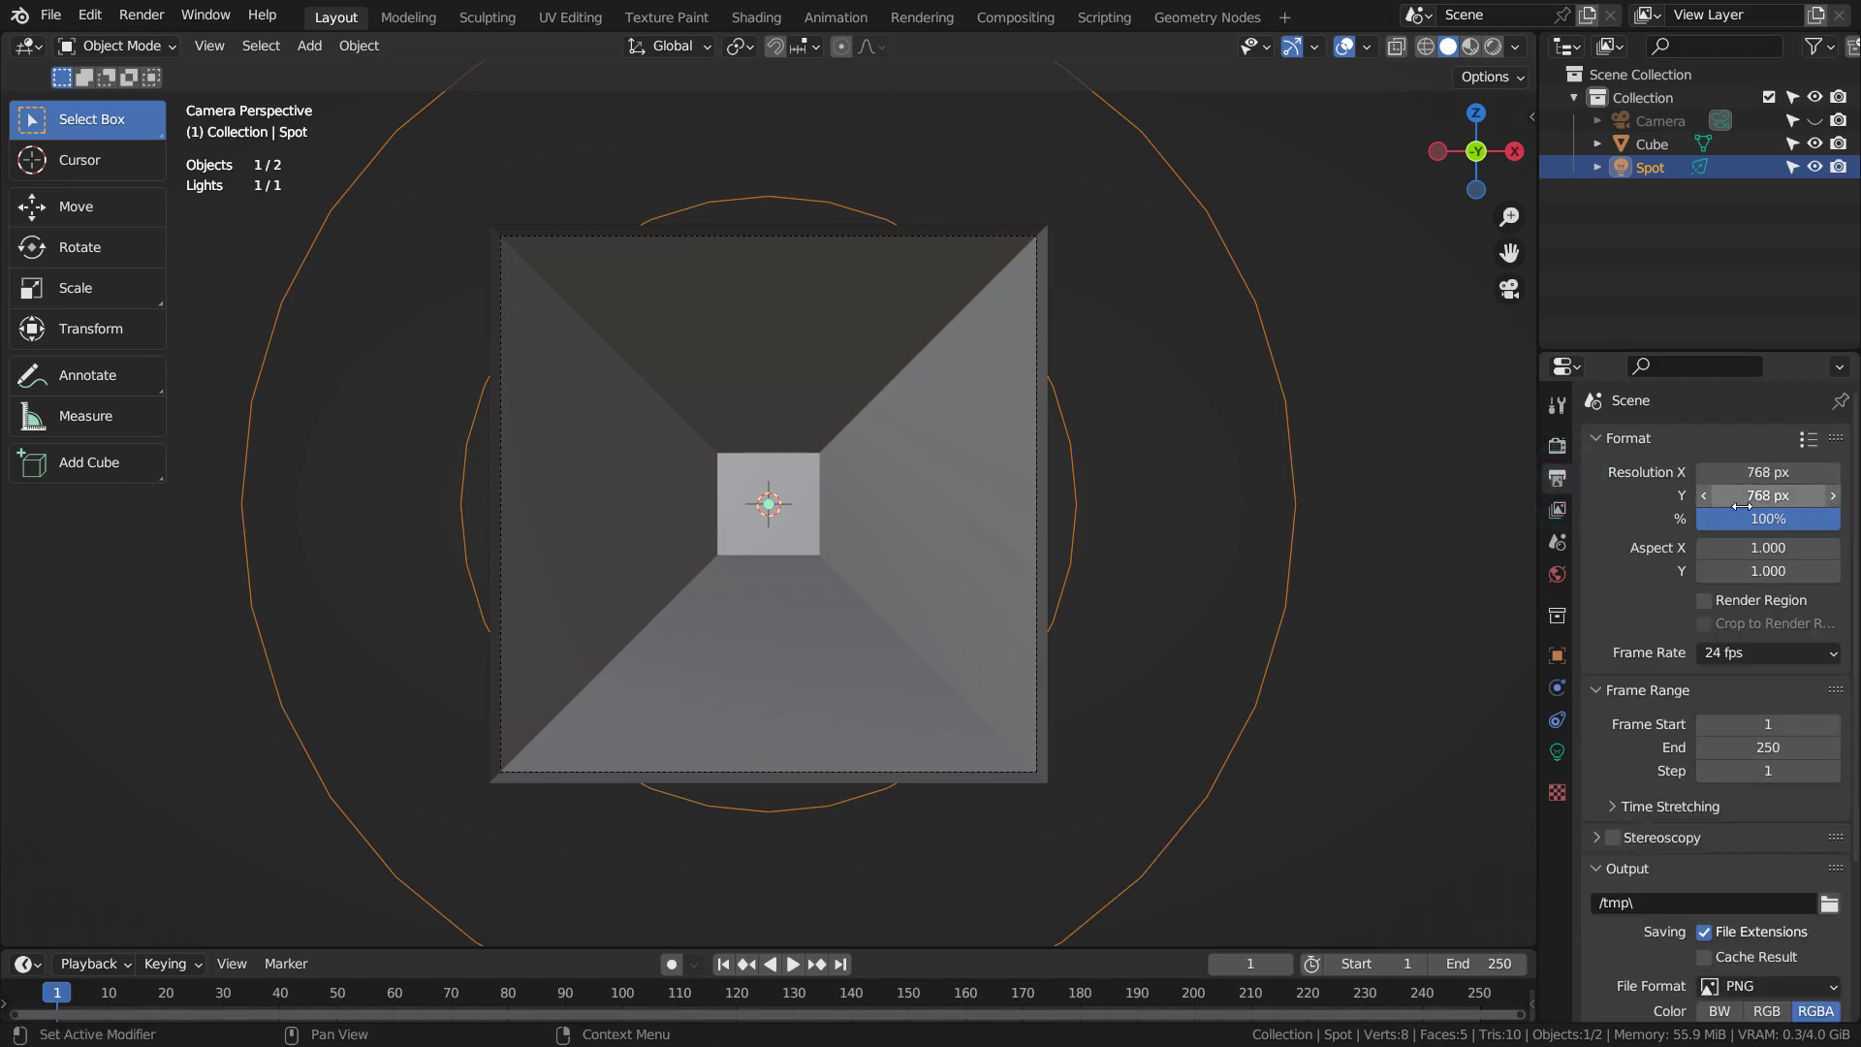
click(1004, 19)
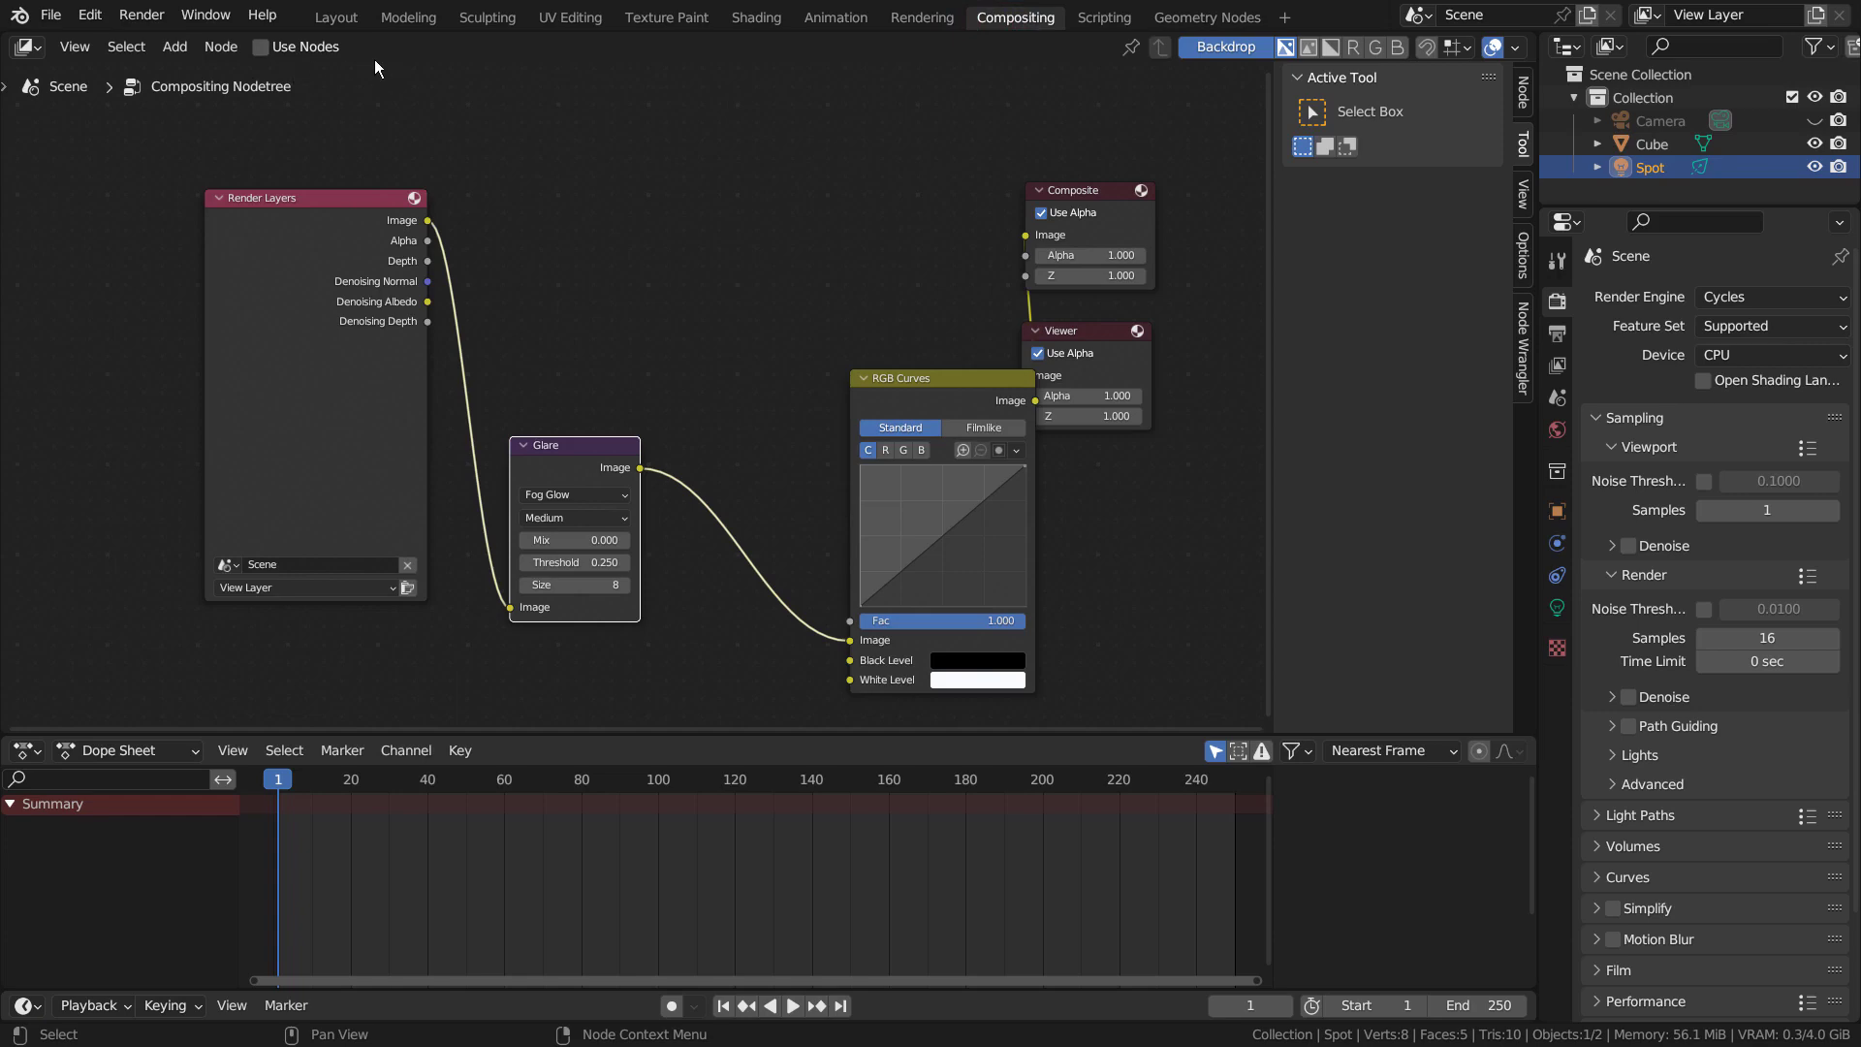
click(335, 18)
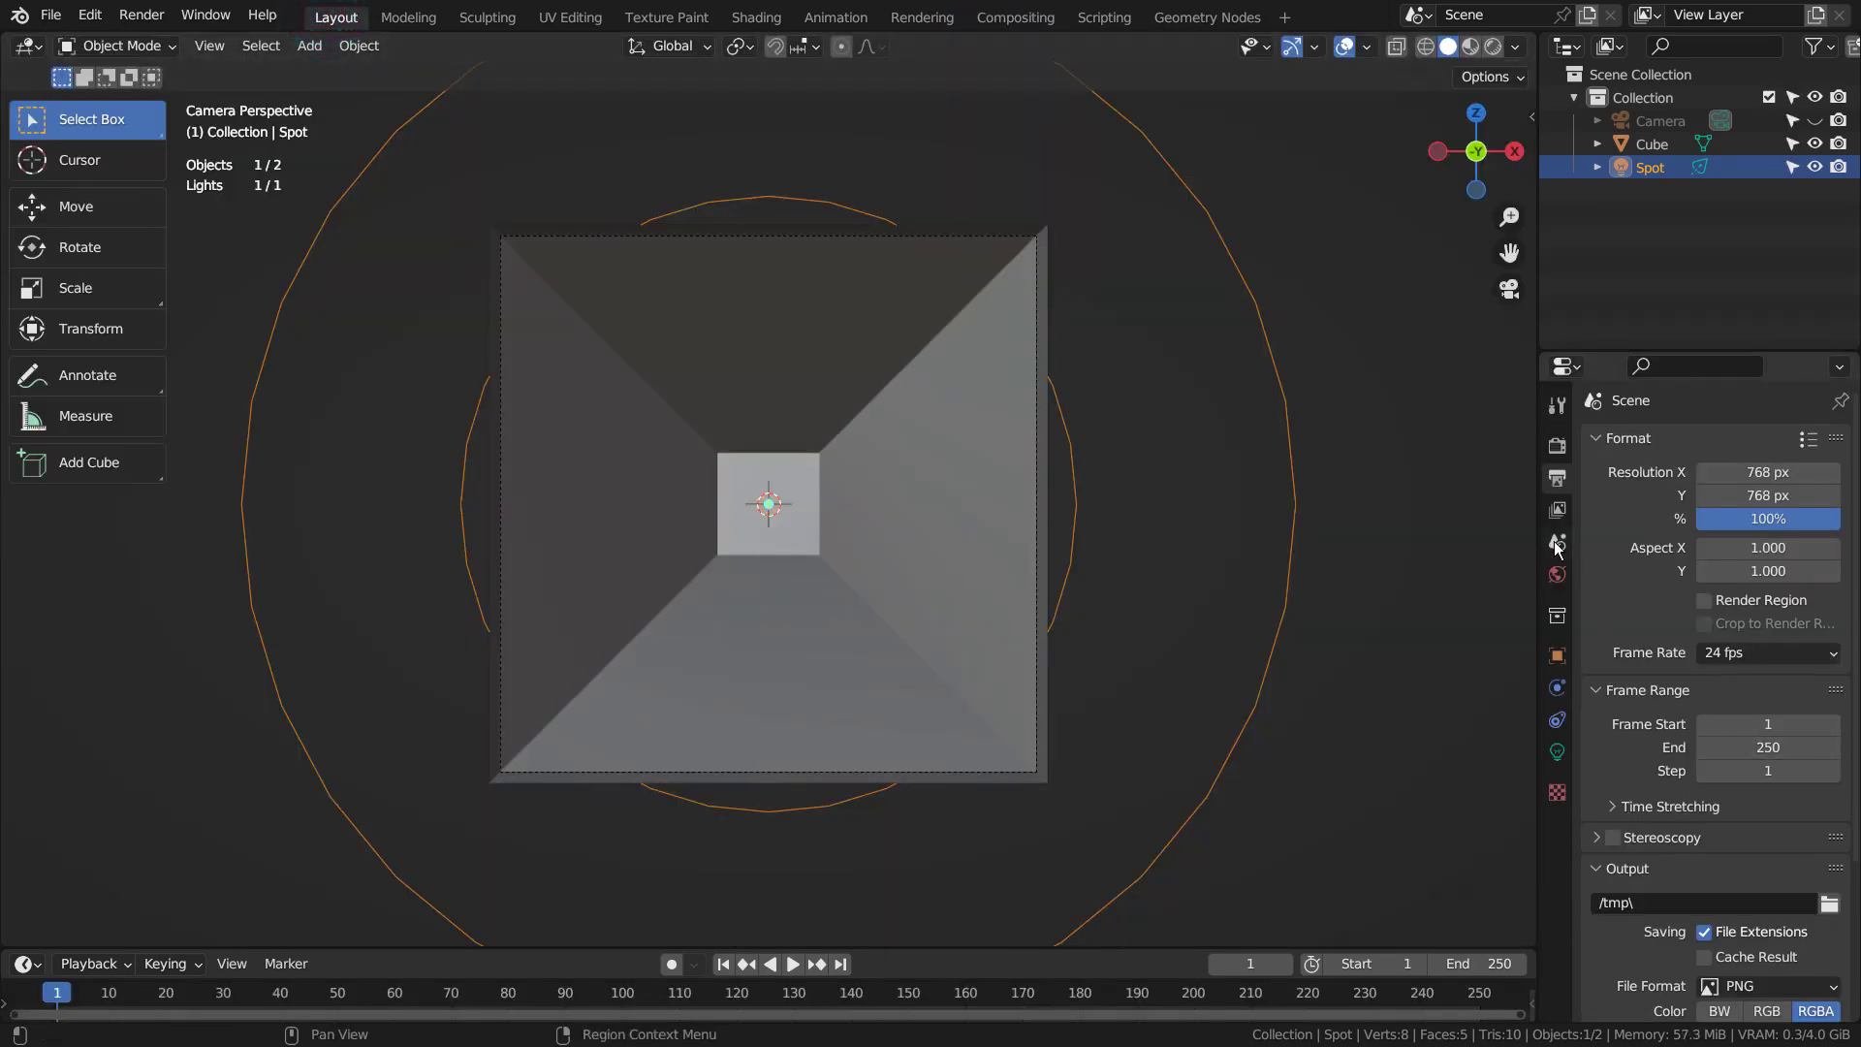
click(1557, 574)
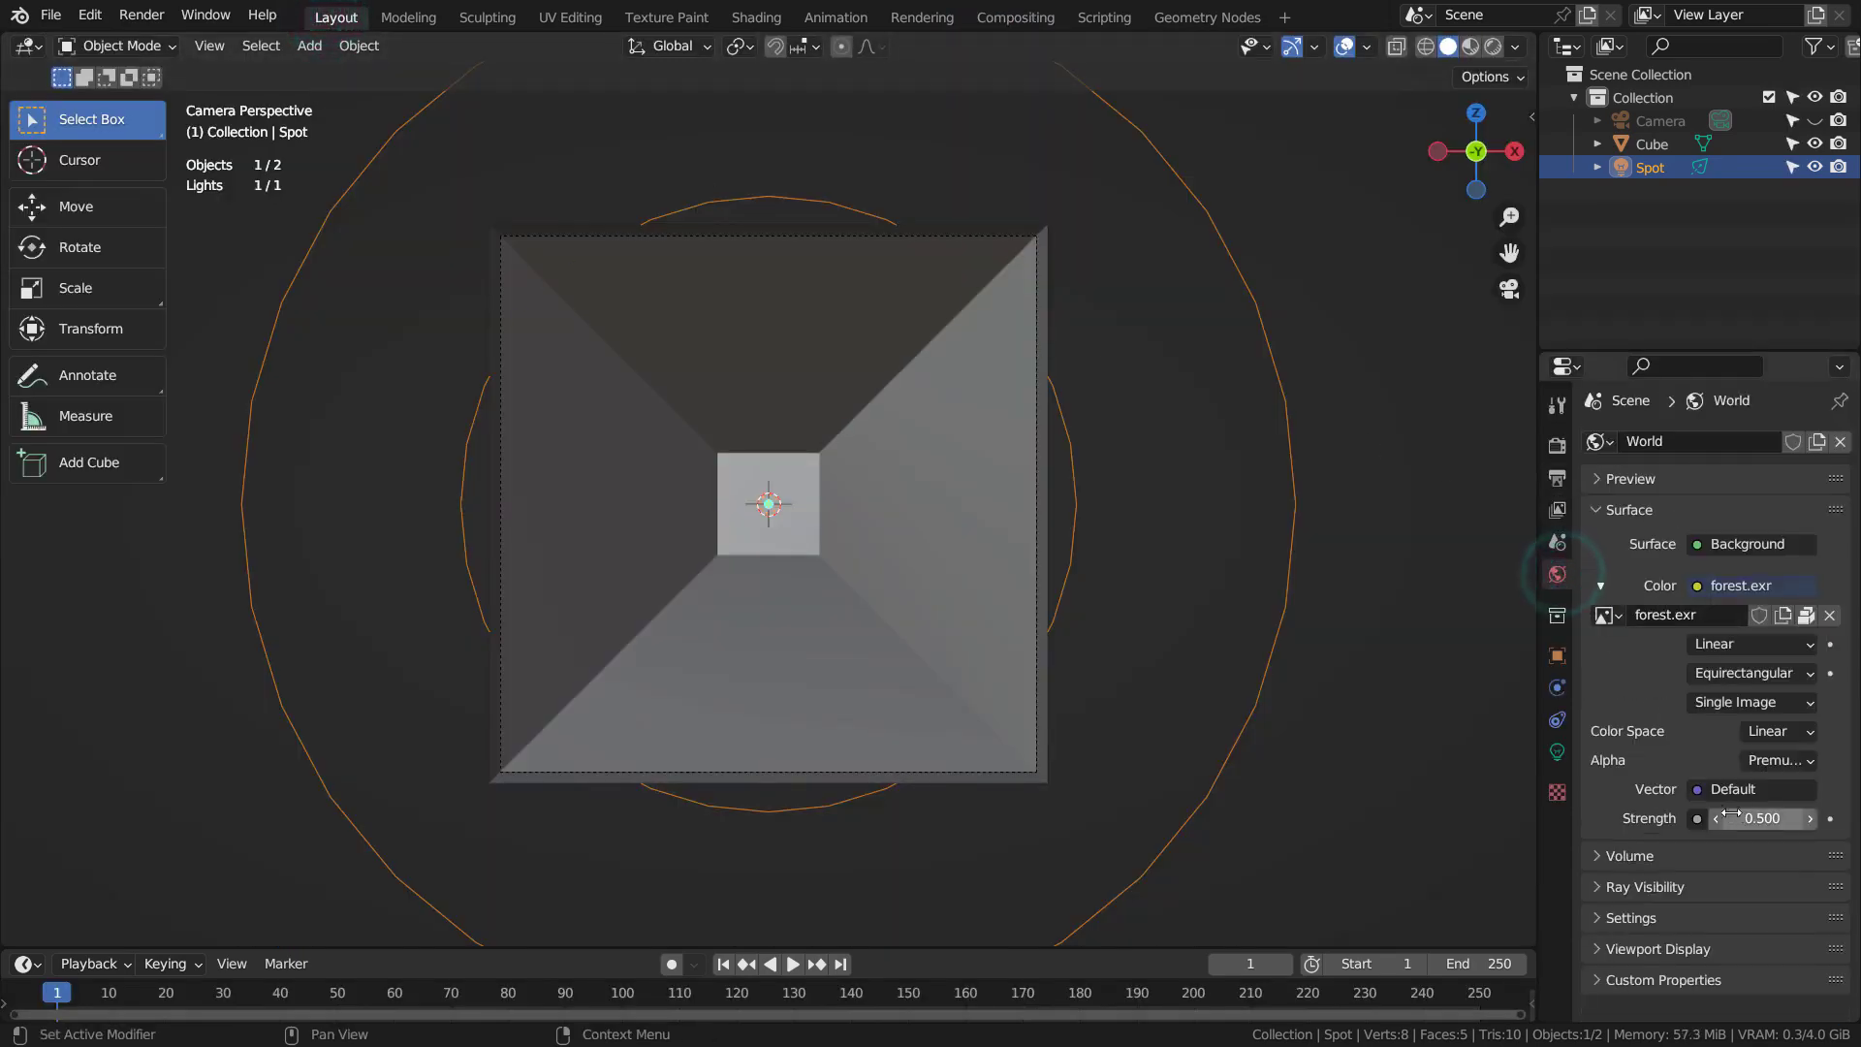
click(1556, 445)
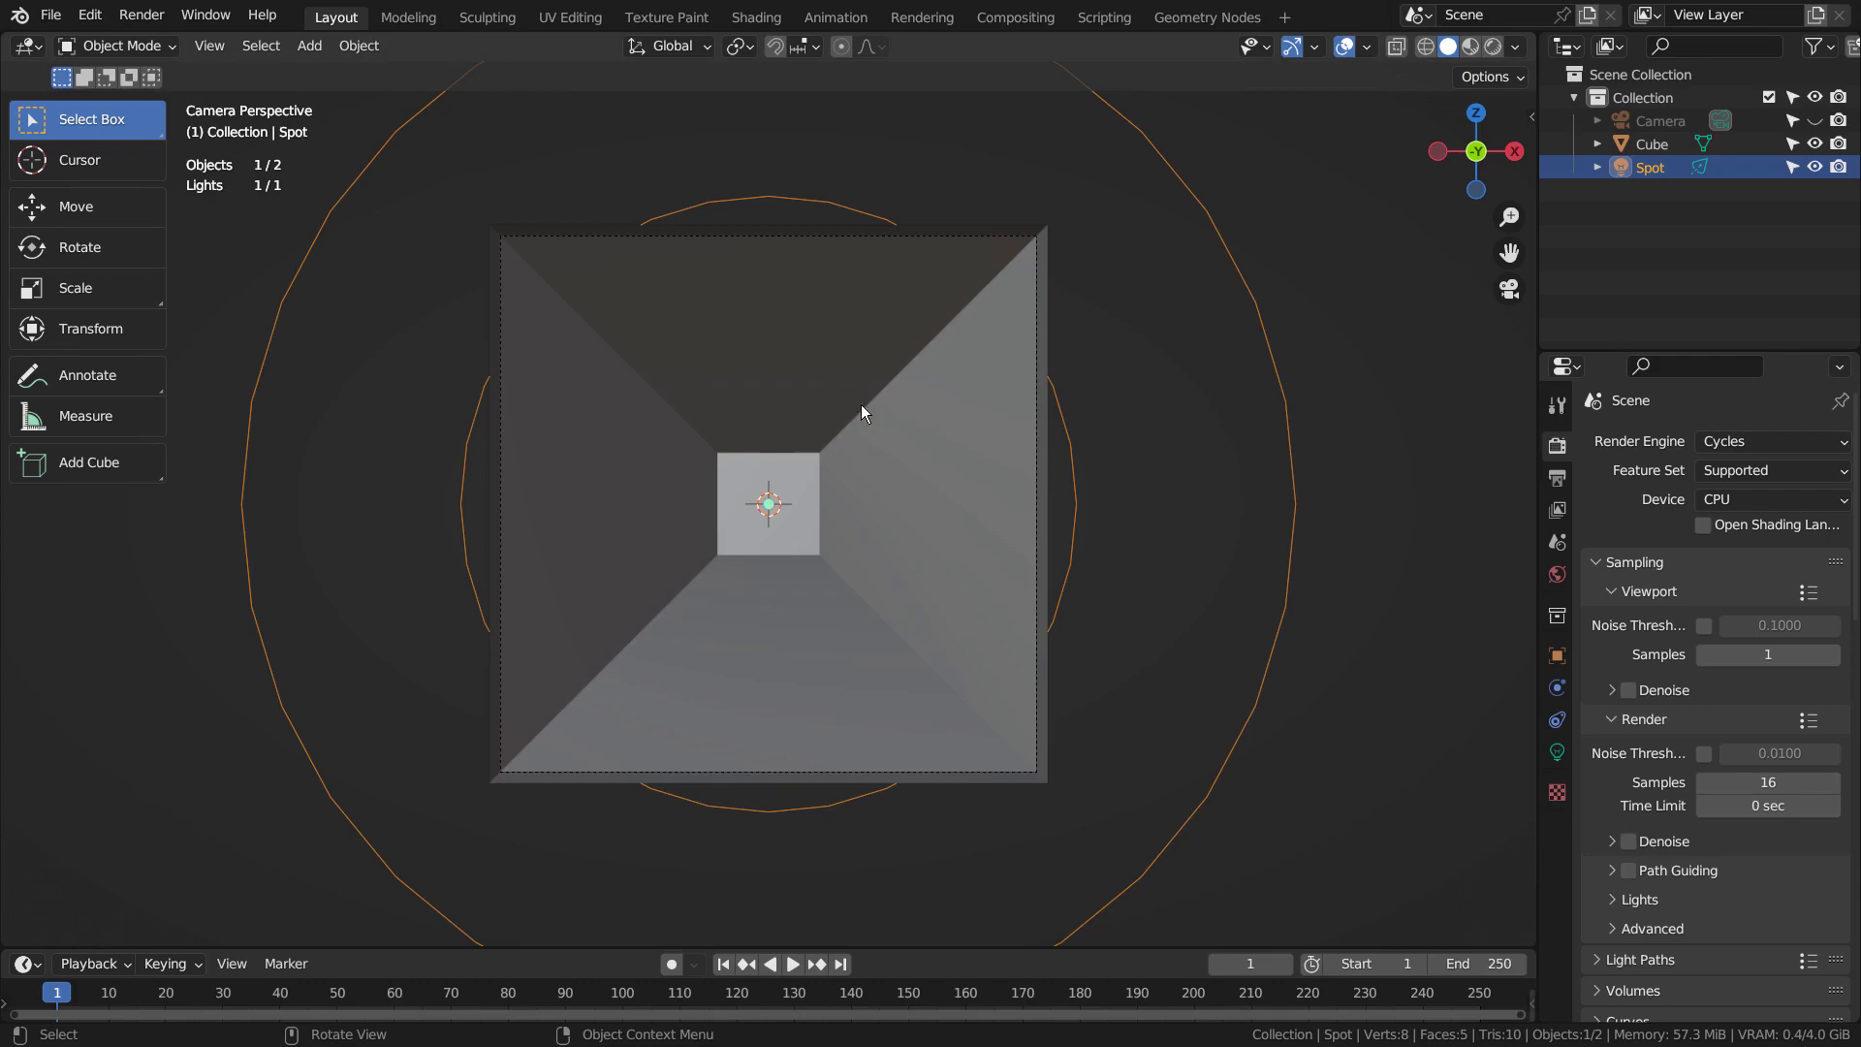
Orbit around the tunnel, select the tunnel box and spotlight, and look through the scene camera.
click(1397, 458)
middle_drag(1398, 458, 1094, 543)
scroll(1257, 493, down, 5)
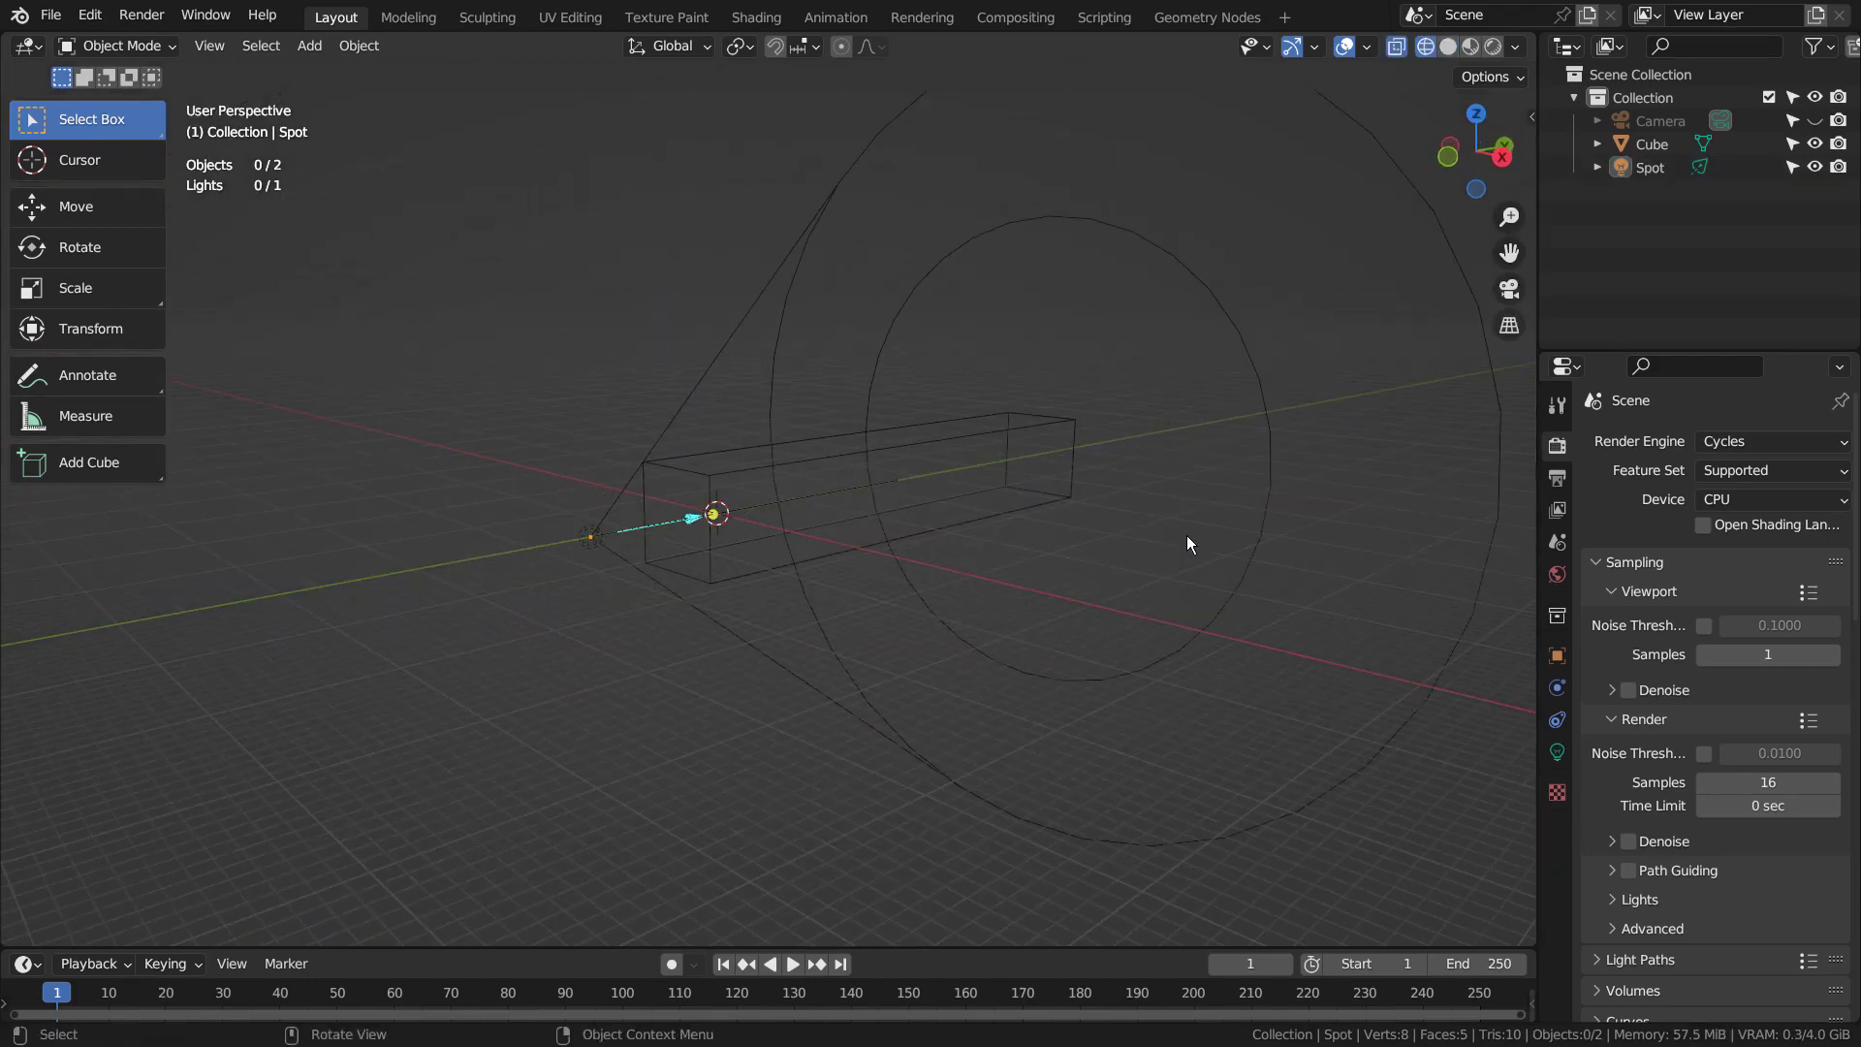
click(869, 491)
mouse_move(835, 545)
middle_down()
mouse_move(819, 650)
mouse_move(607, 623)
middle_up()
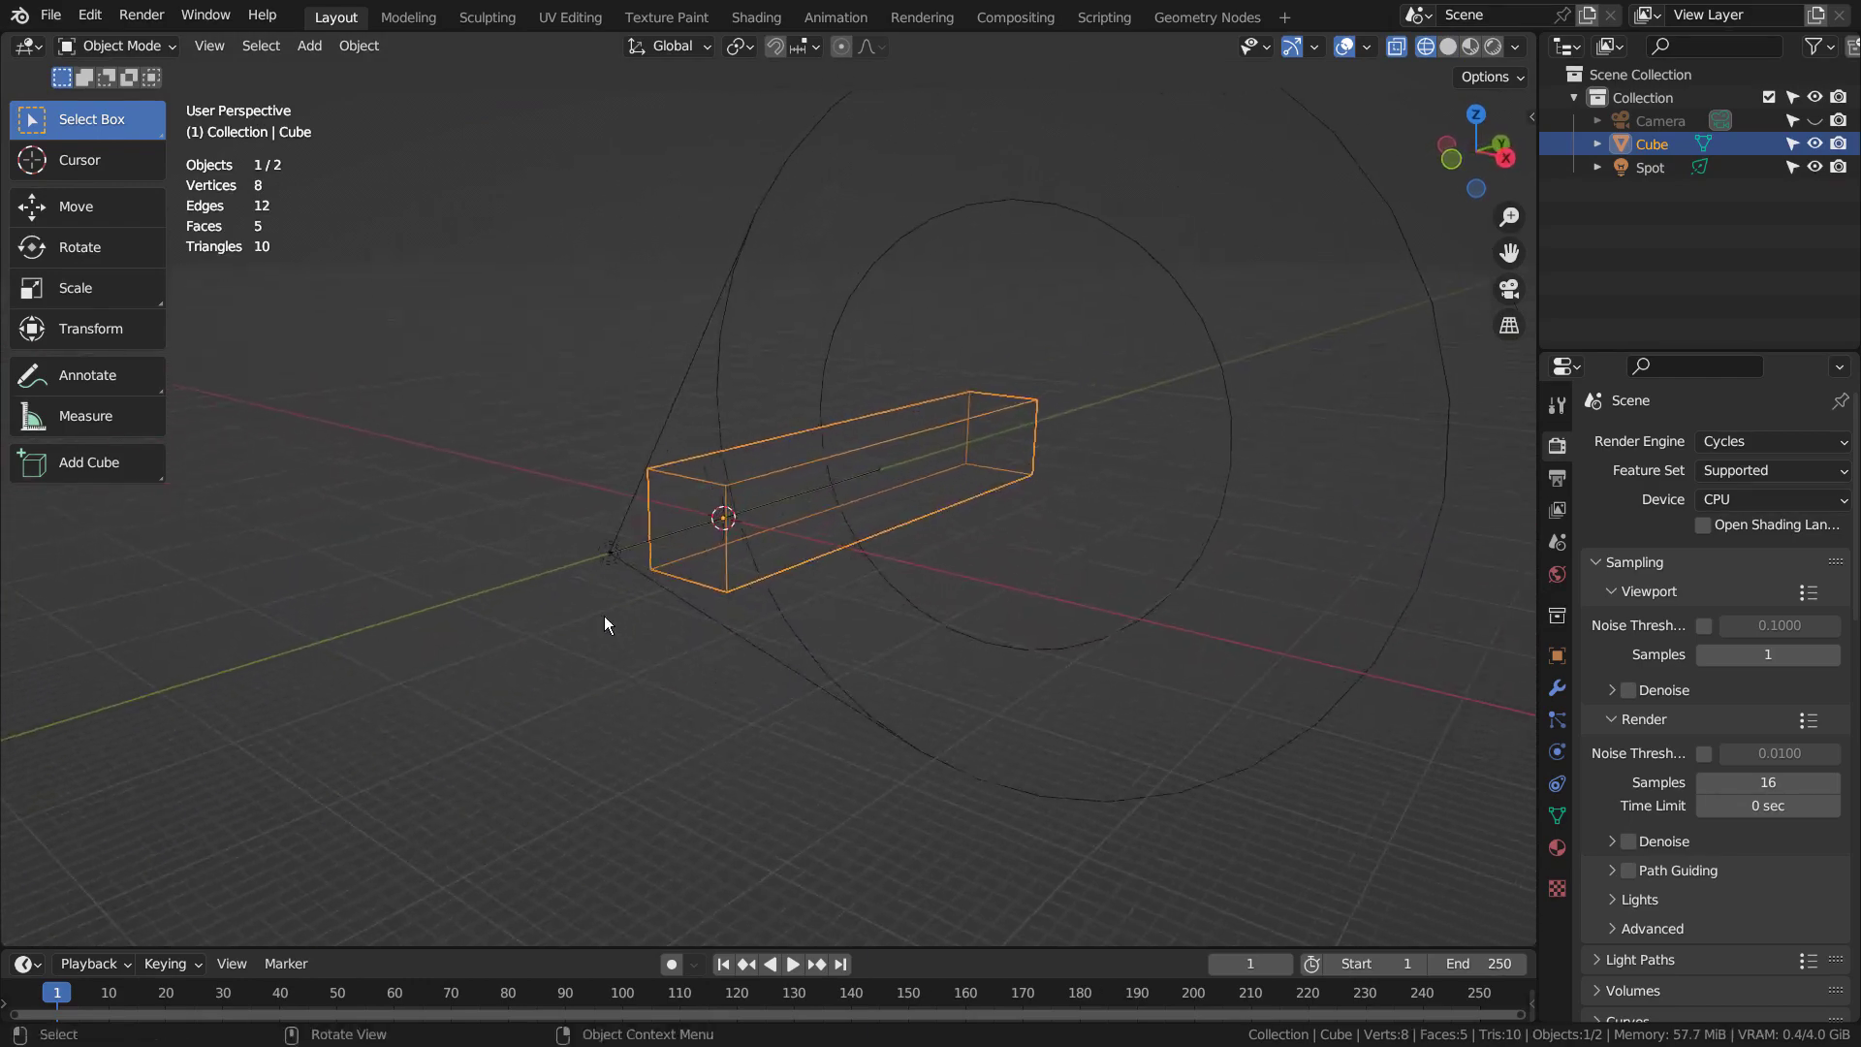
click(606, 551)
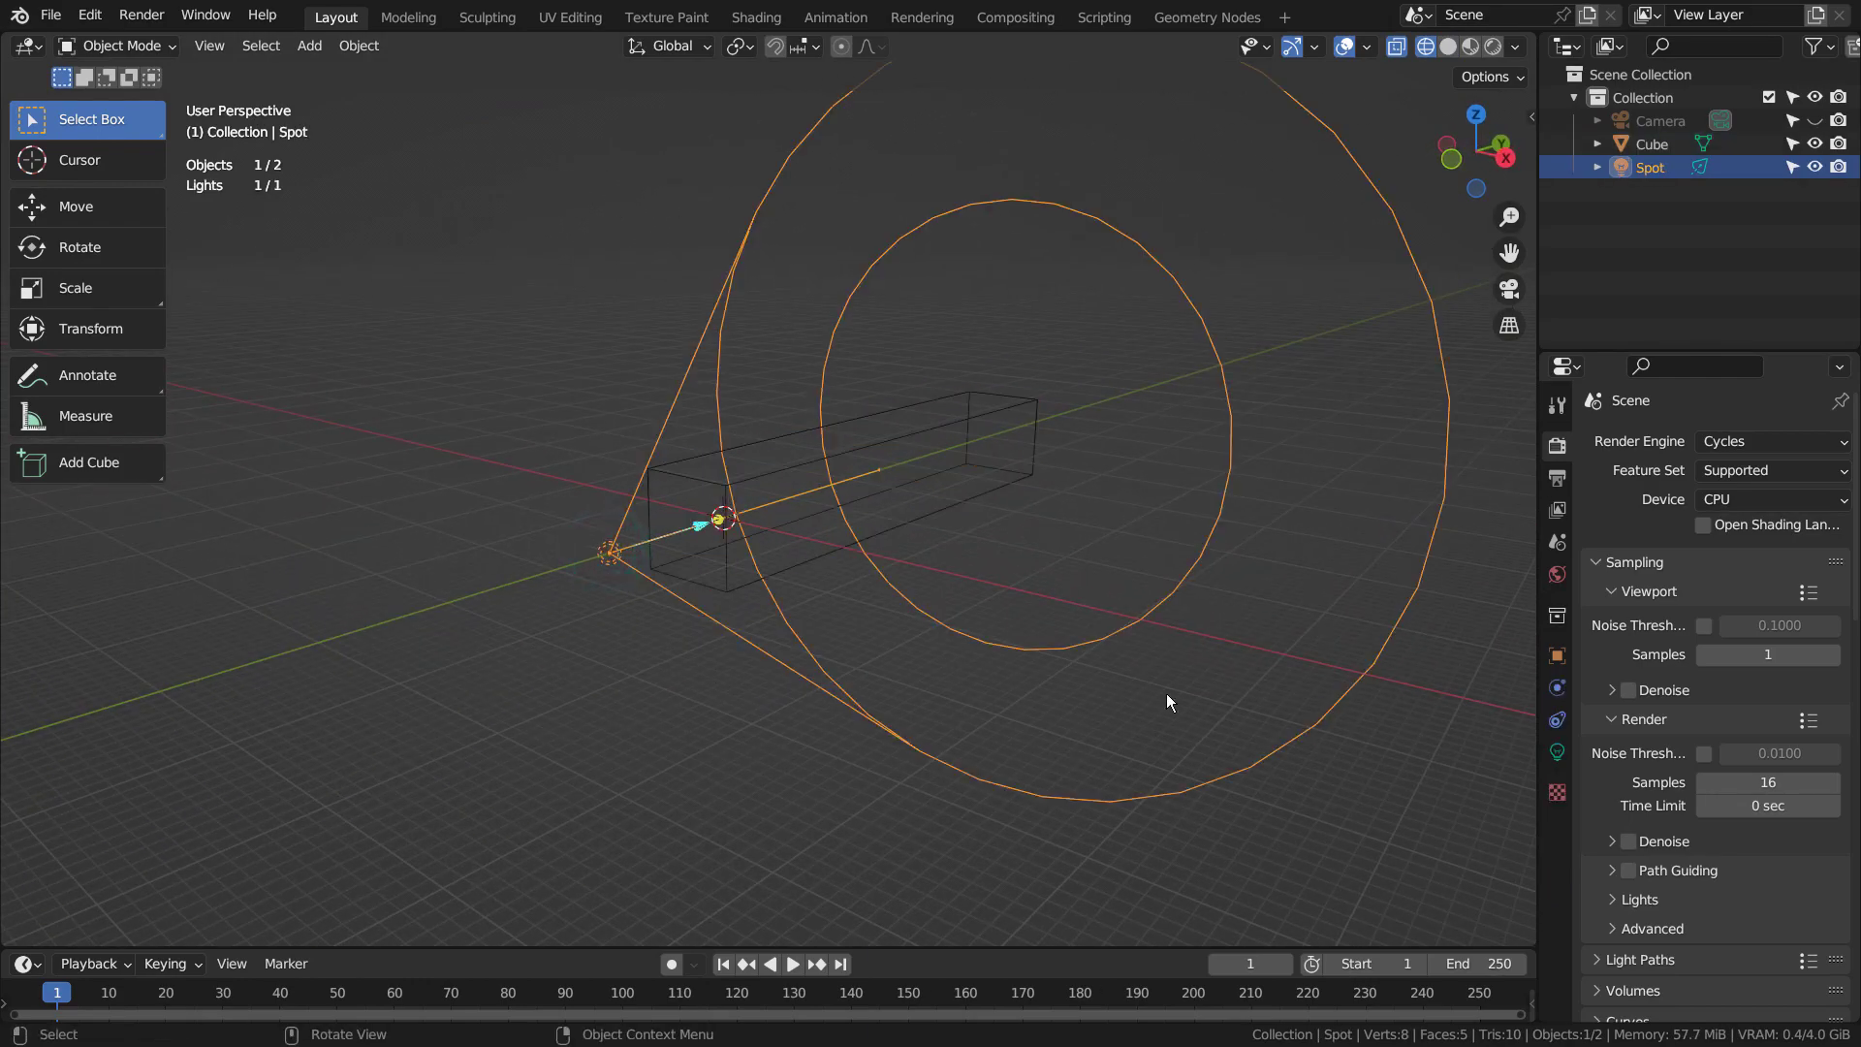
key(ctrl+KP_0)
Preview the spotlit tunnel as a Cycles render from a low orbit, then return to camera view.
click(1492, 45)
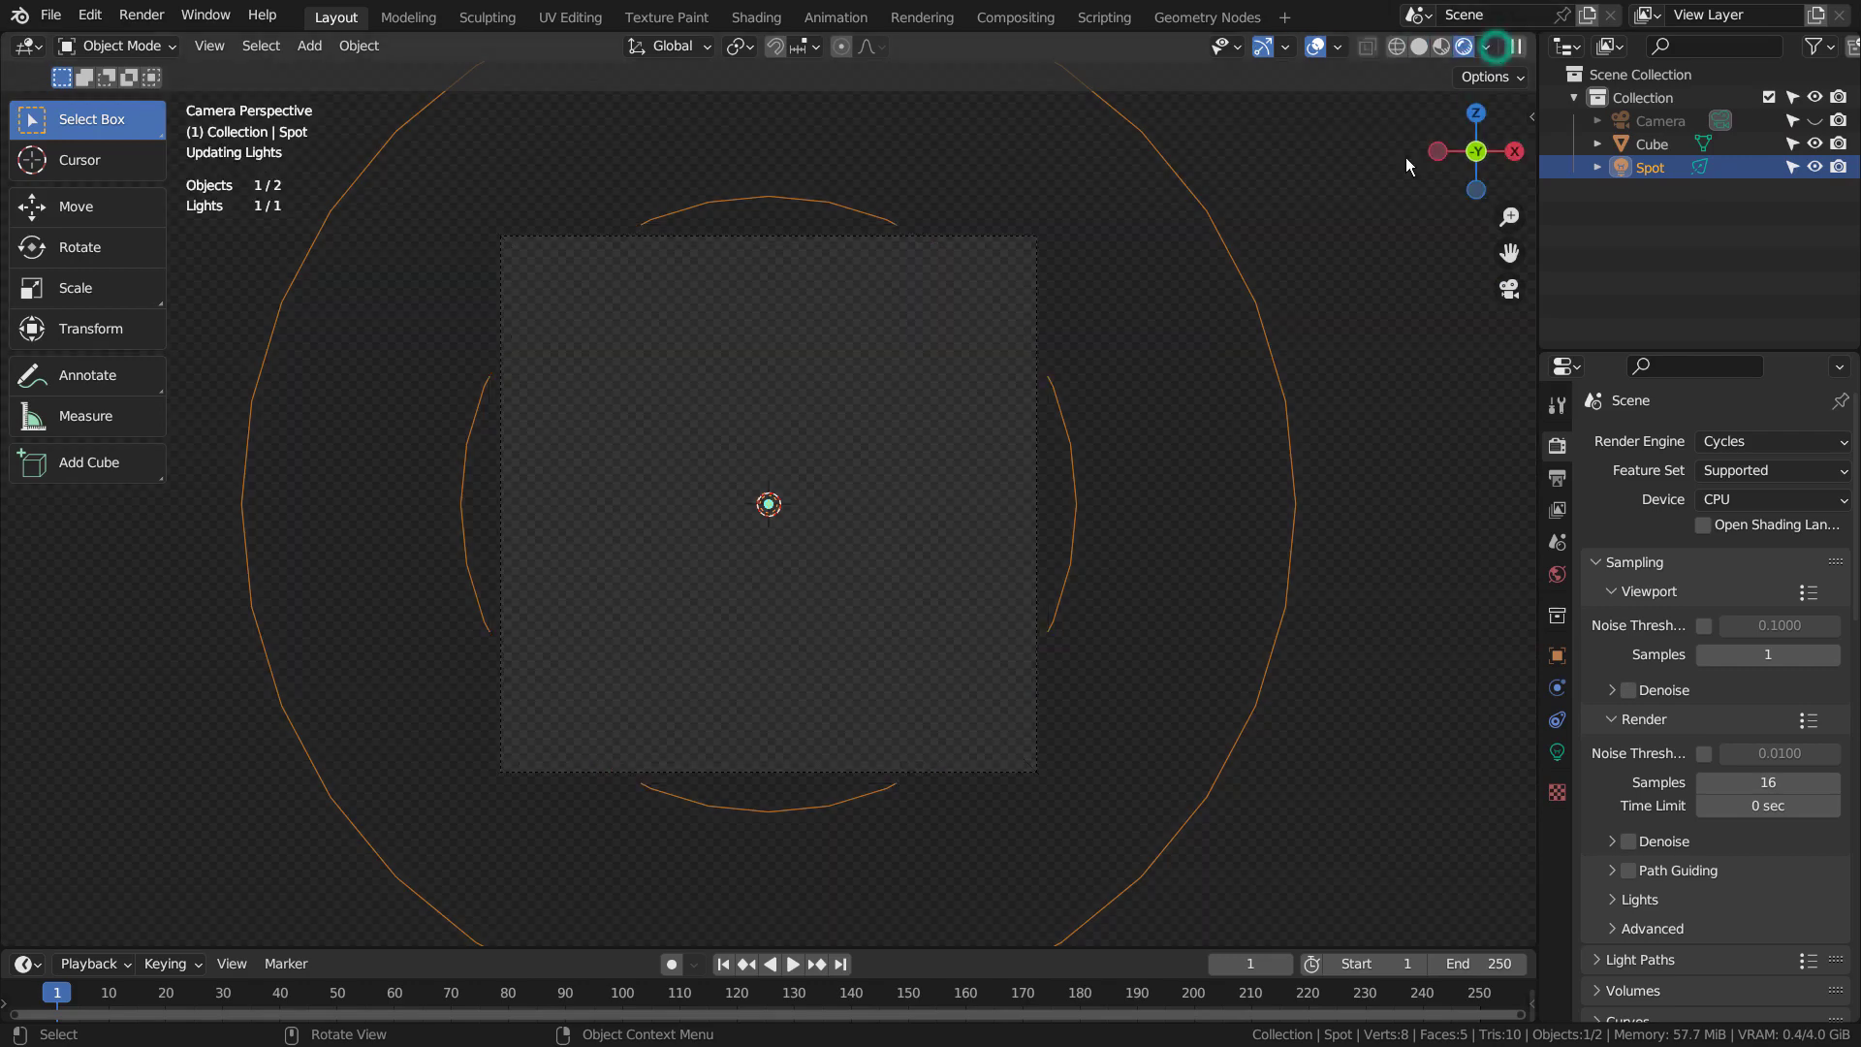
click(1220, 425)
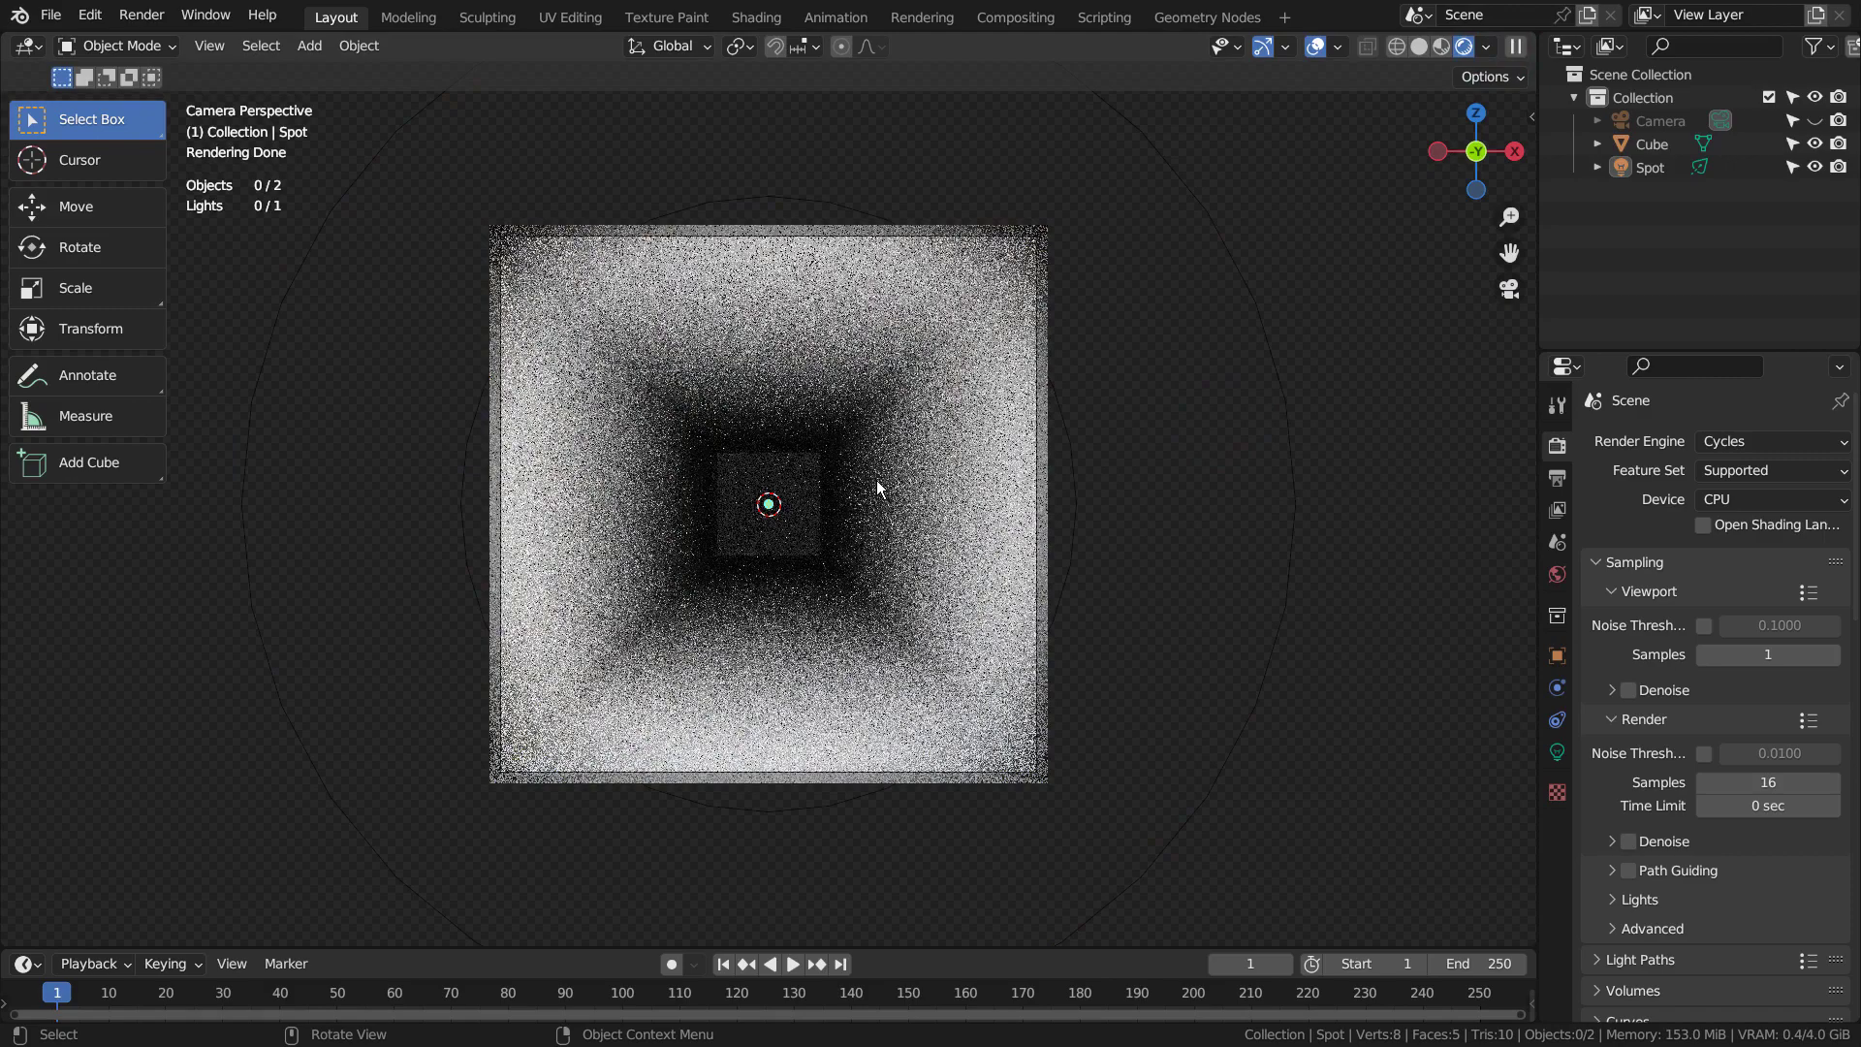
middle_drag(877, 472, 1088, 572)
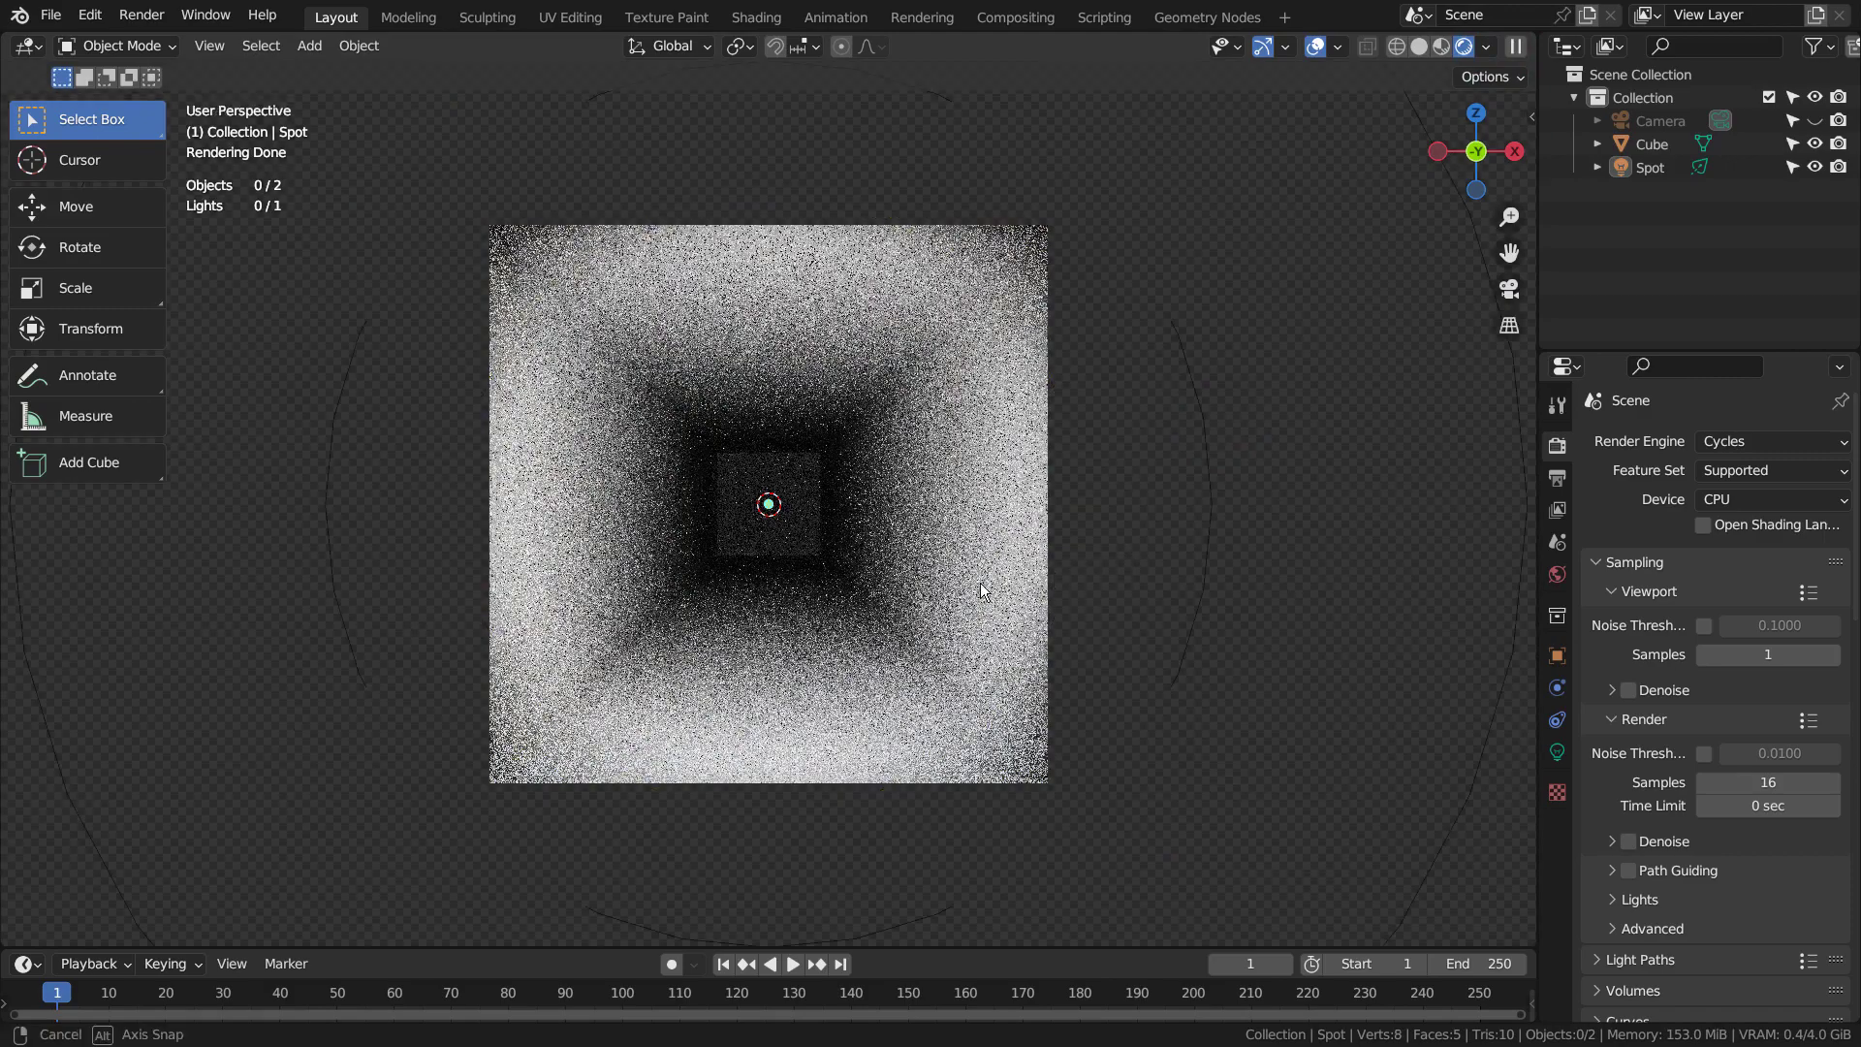
mouse_move(981, 589)
middle_down()
mouse_move(827, 629)
mouse_move(1116, 567)
mouse_move(1105, 650)
middle_up()
key(KP_0)
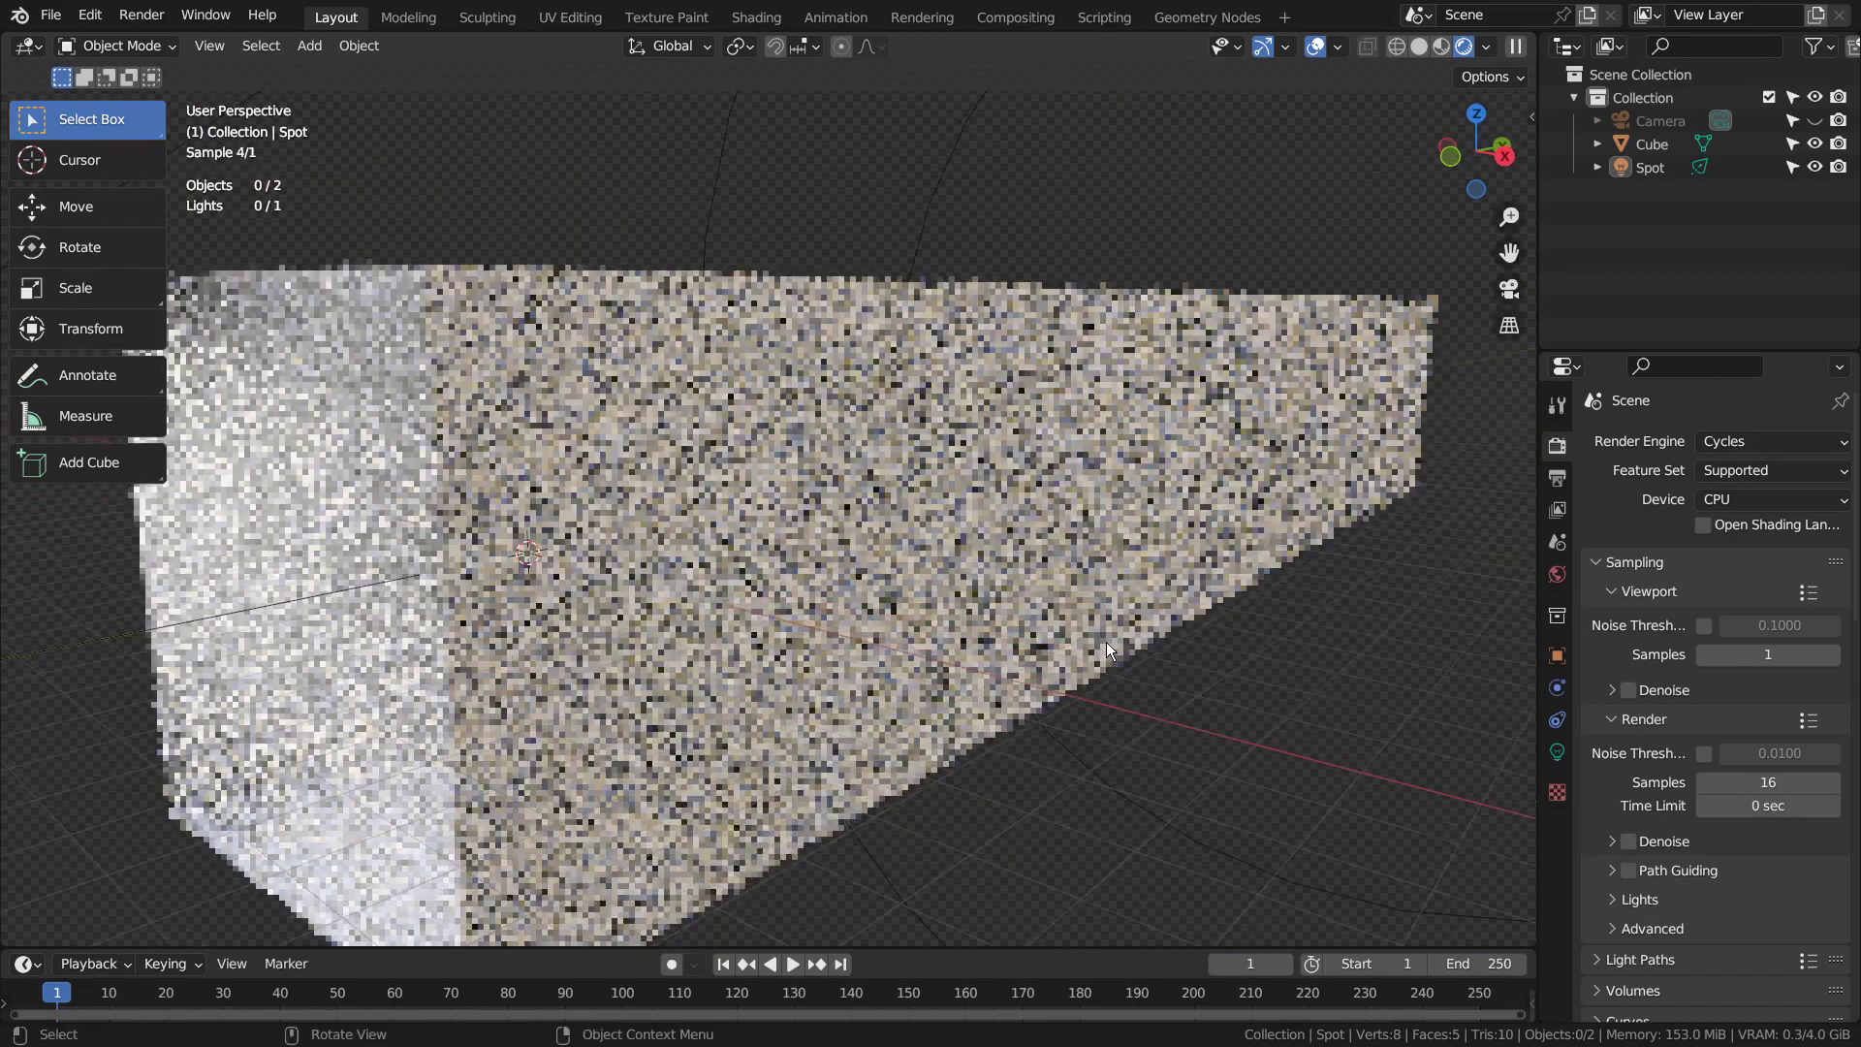
scroll(1106, 651, down, 5)
key(shift+z)
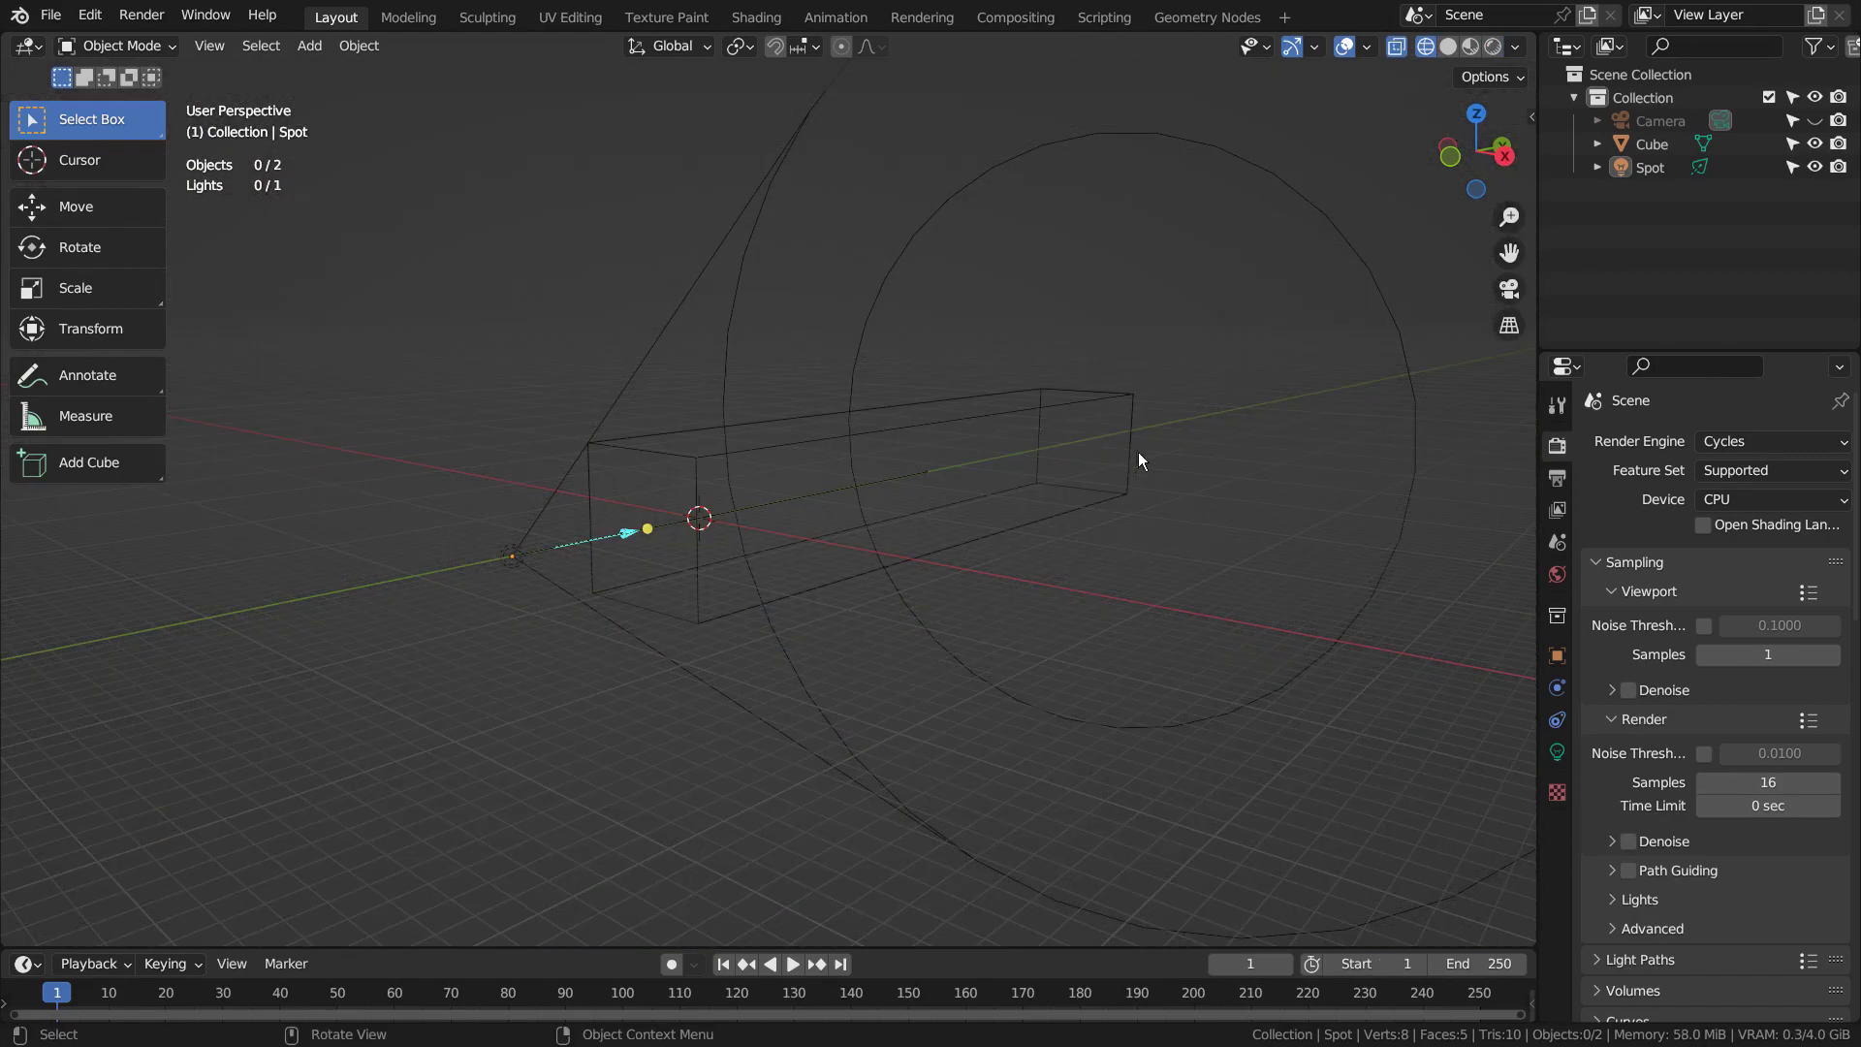
key(shift+a)
click(1206, 487)
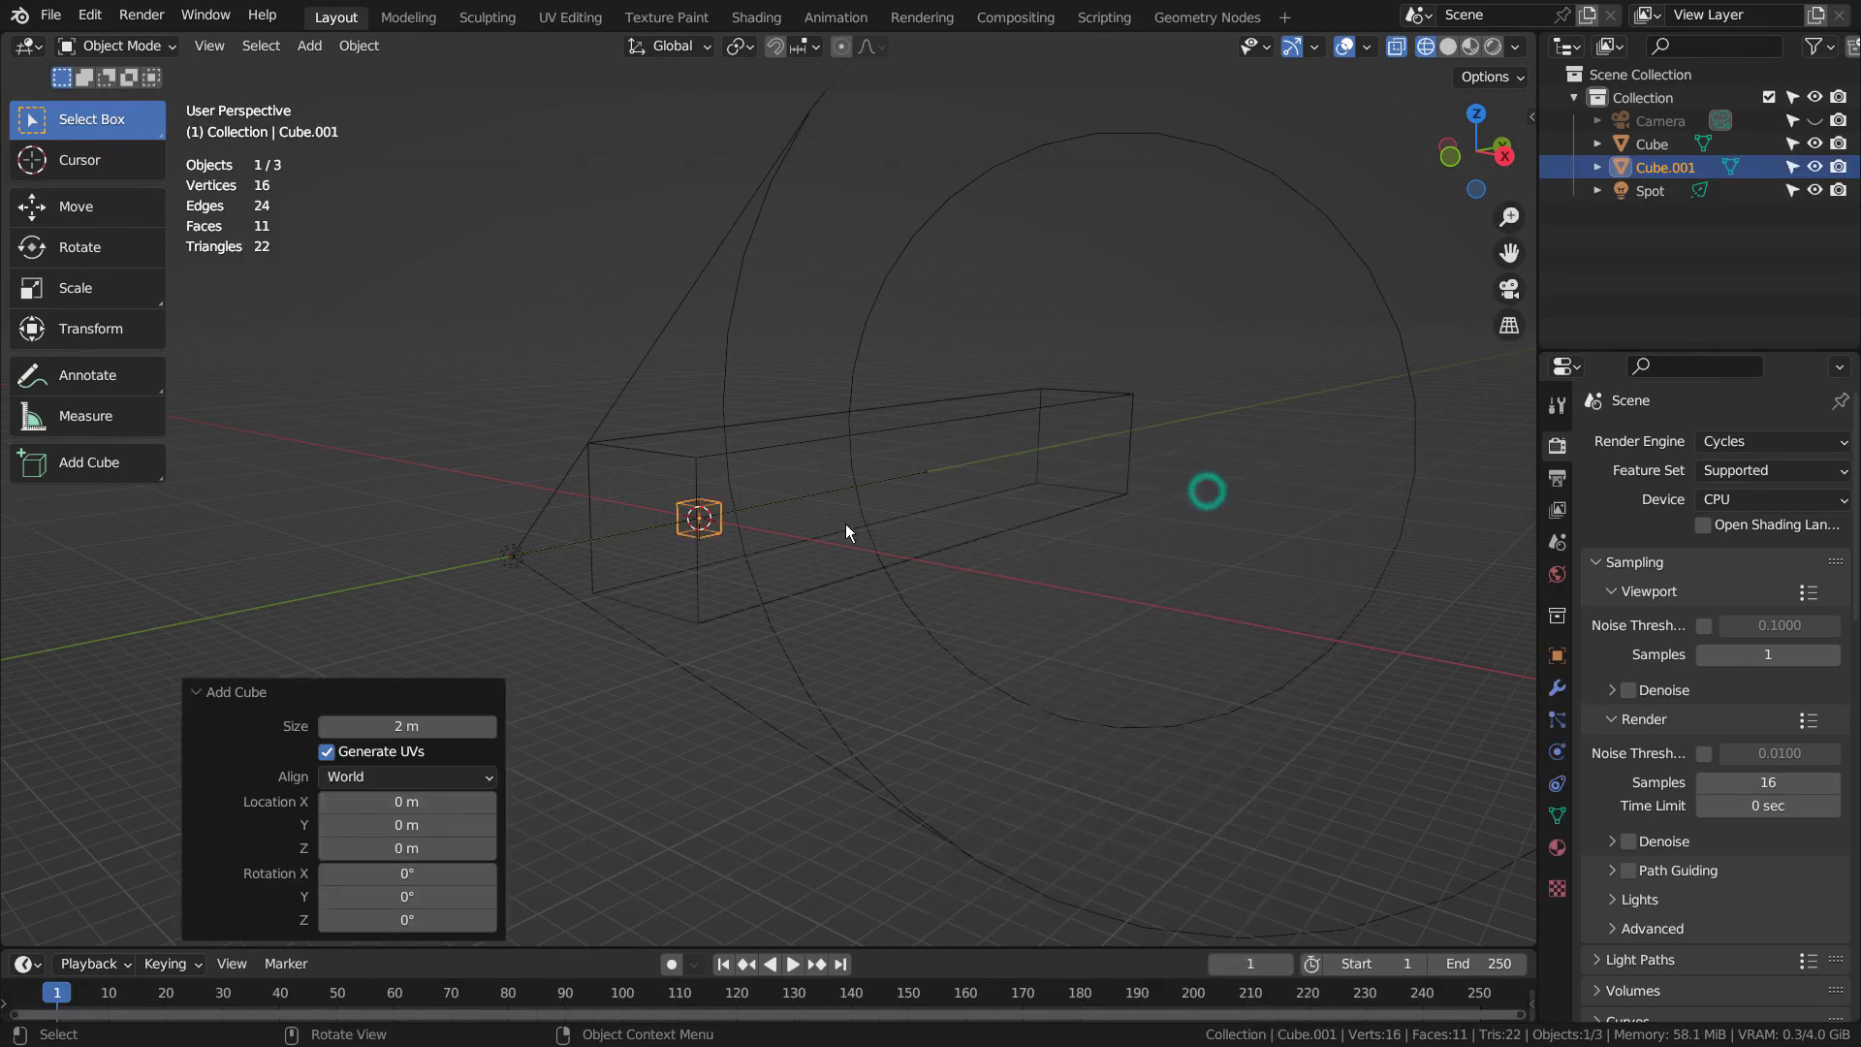
key(s)
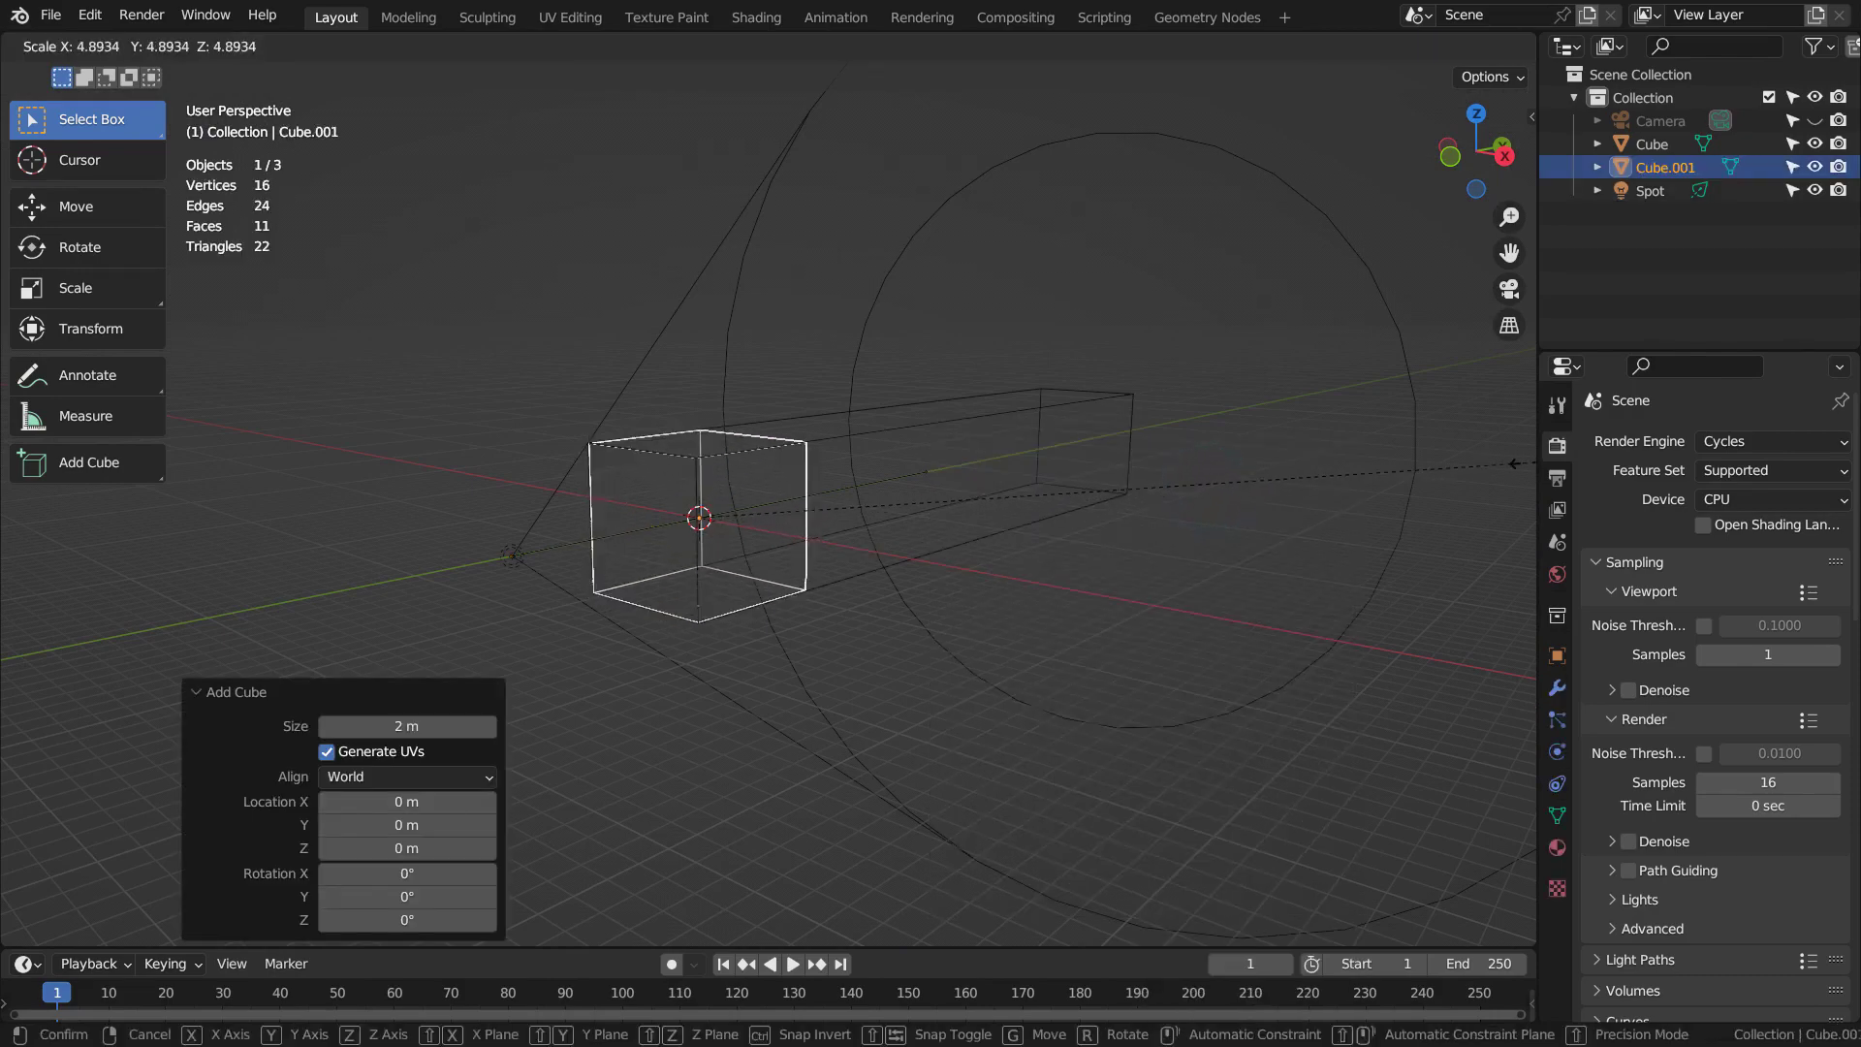
click(1443, 480)
key(Tab)
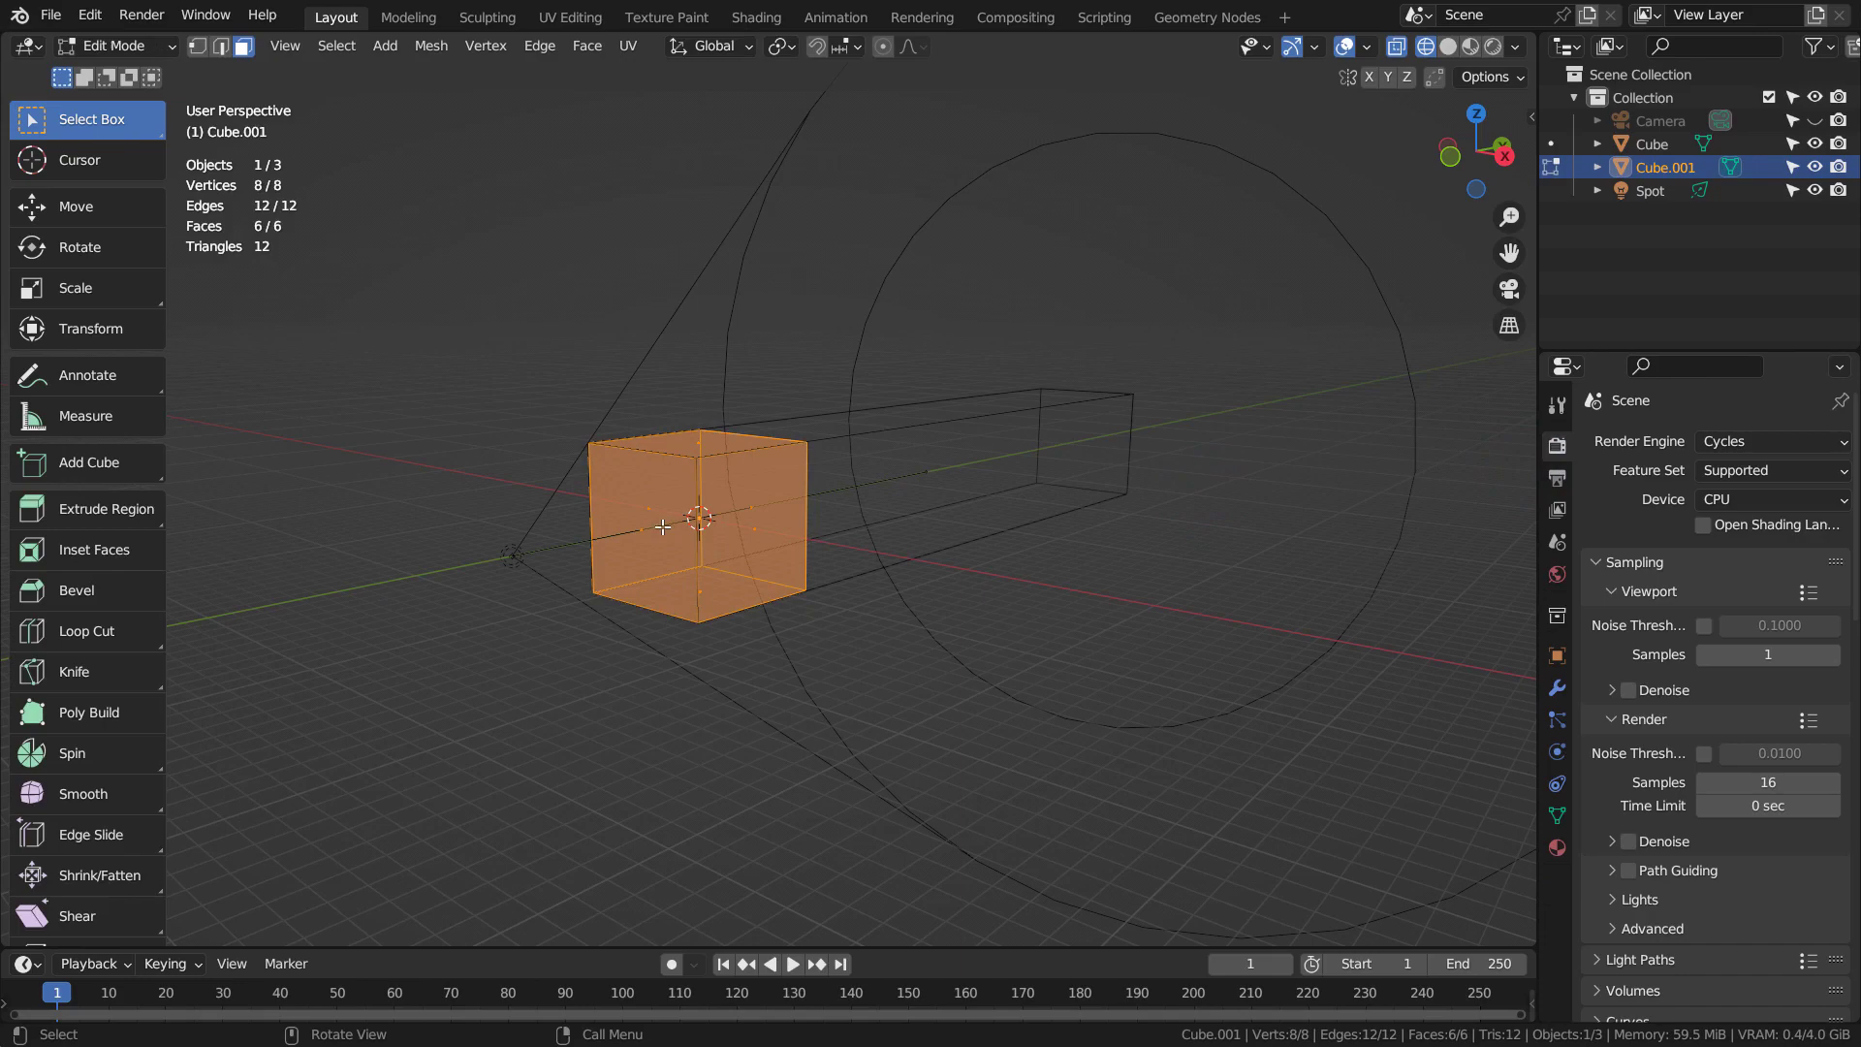
middle_drag(664, 527, 705, 541)
click(705, 541)
key(x)
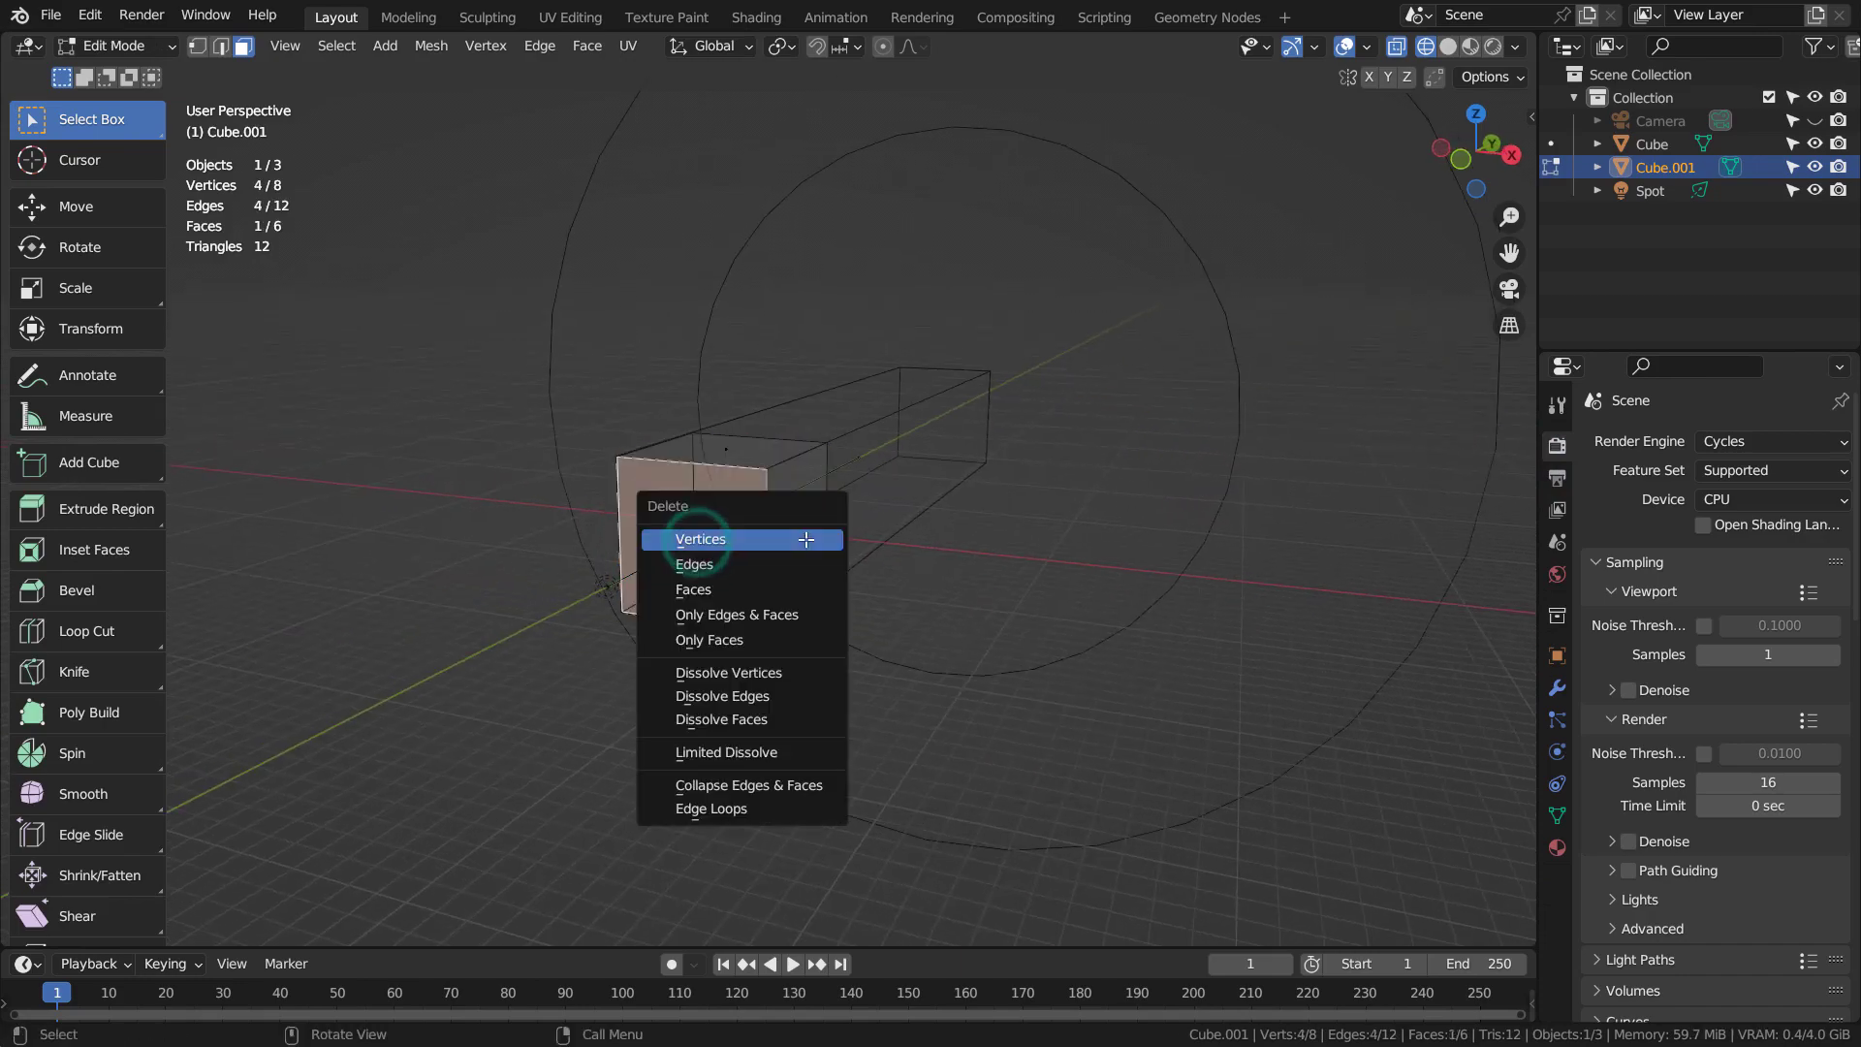
click(798, 589)
click(754, 512)
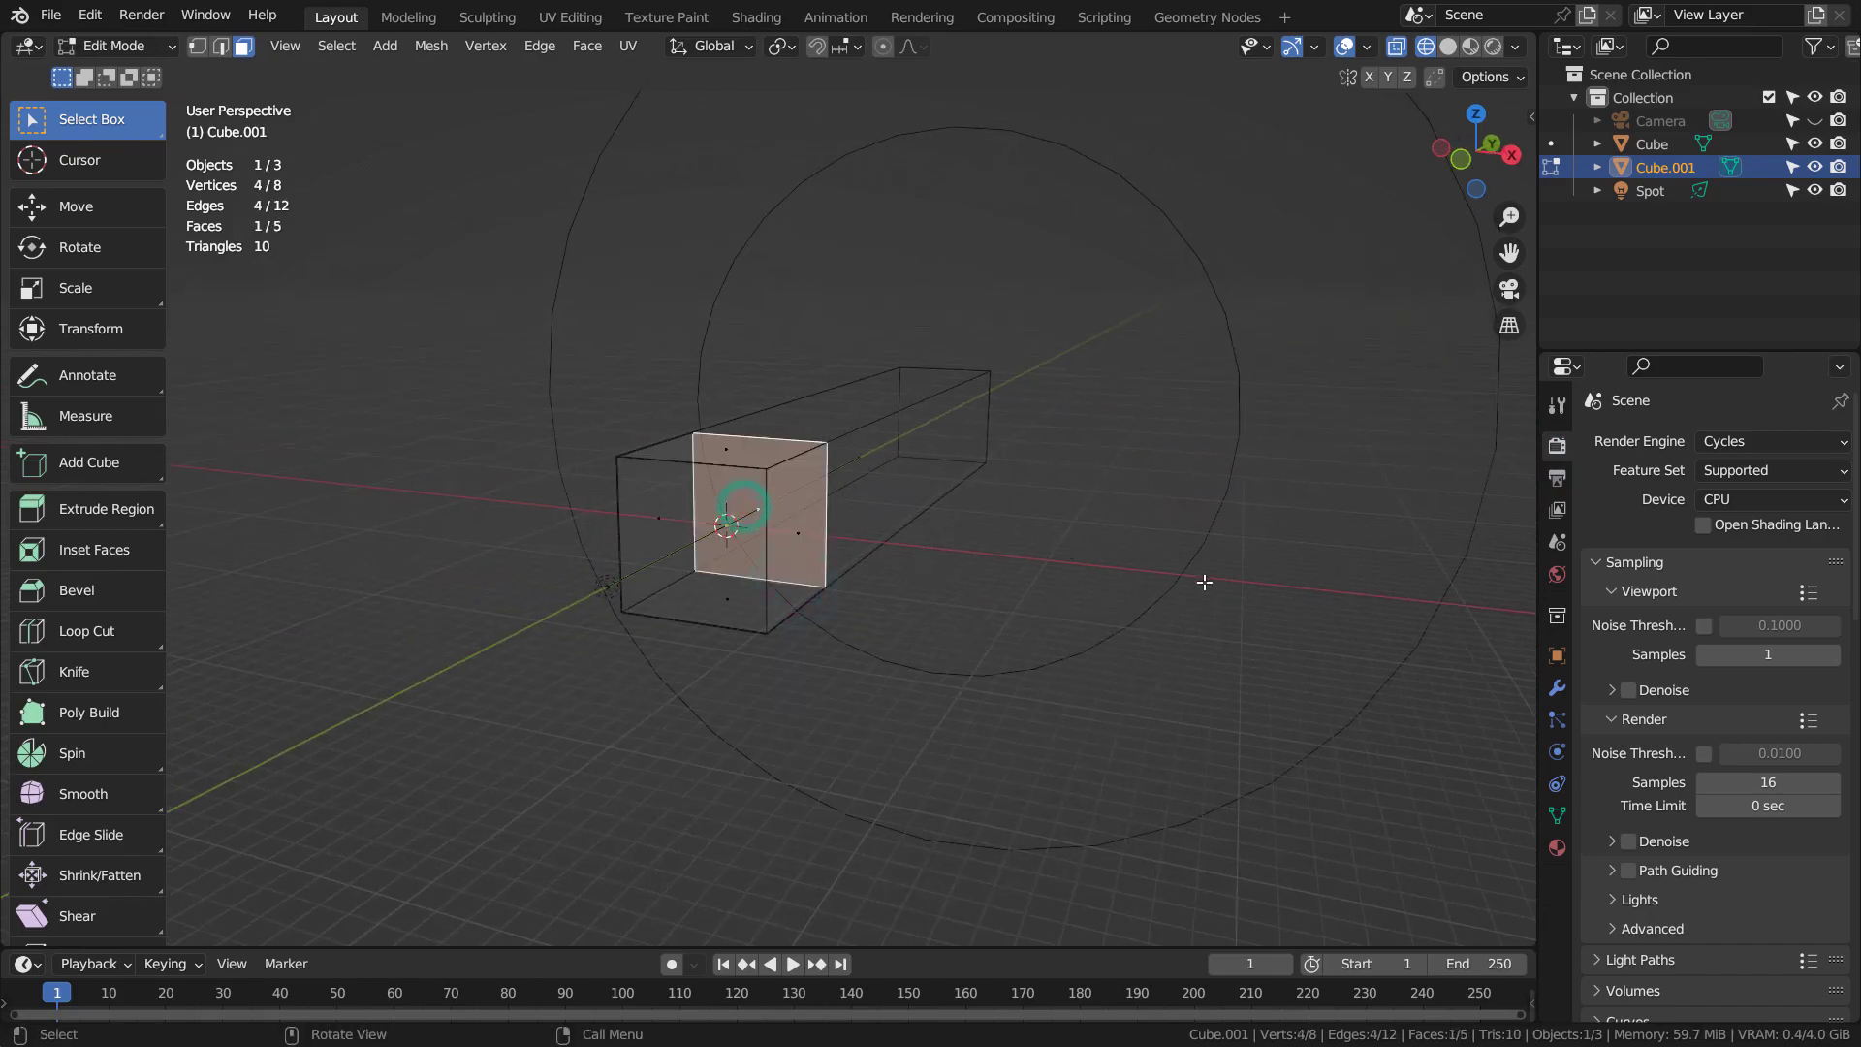
mouse_move(1204, 582)
middle_down()
mouse_move(1072, 615)
mouse_move(1088, 632)
middle_up()
key(g)
key(y)
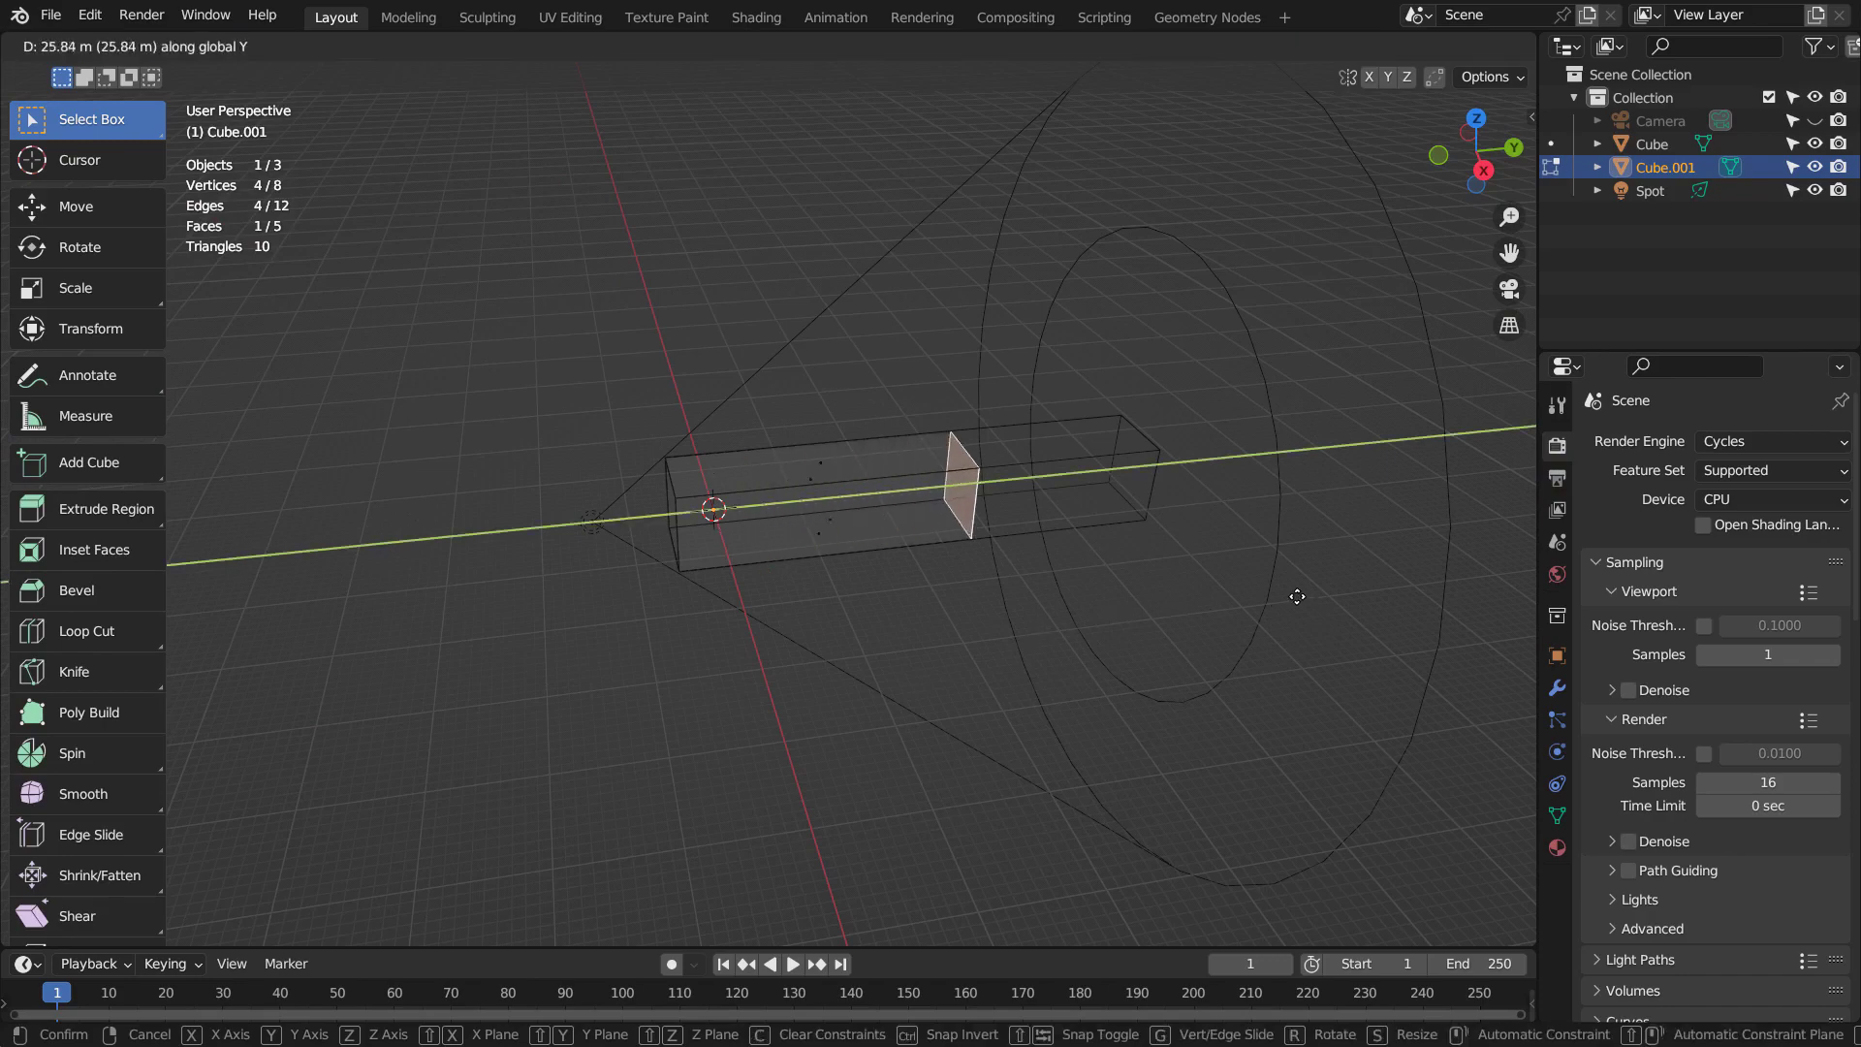
click(1418, 582)
key(Tab)
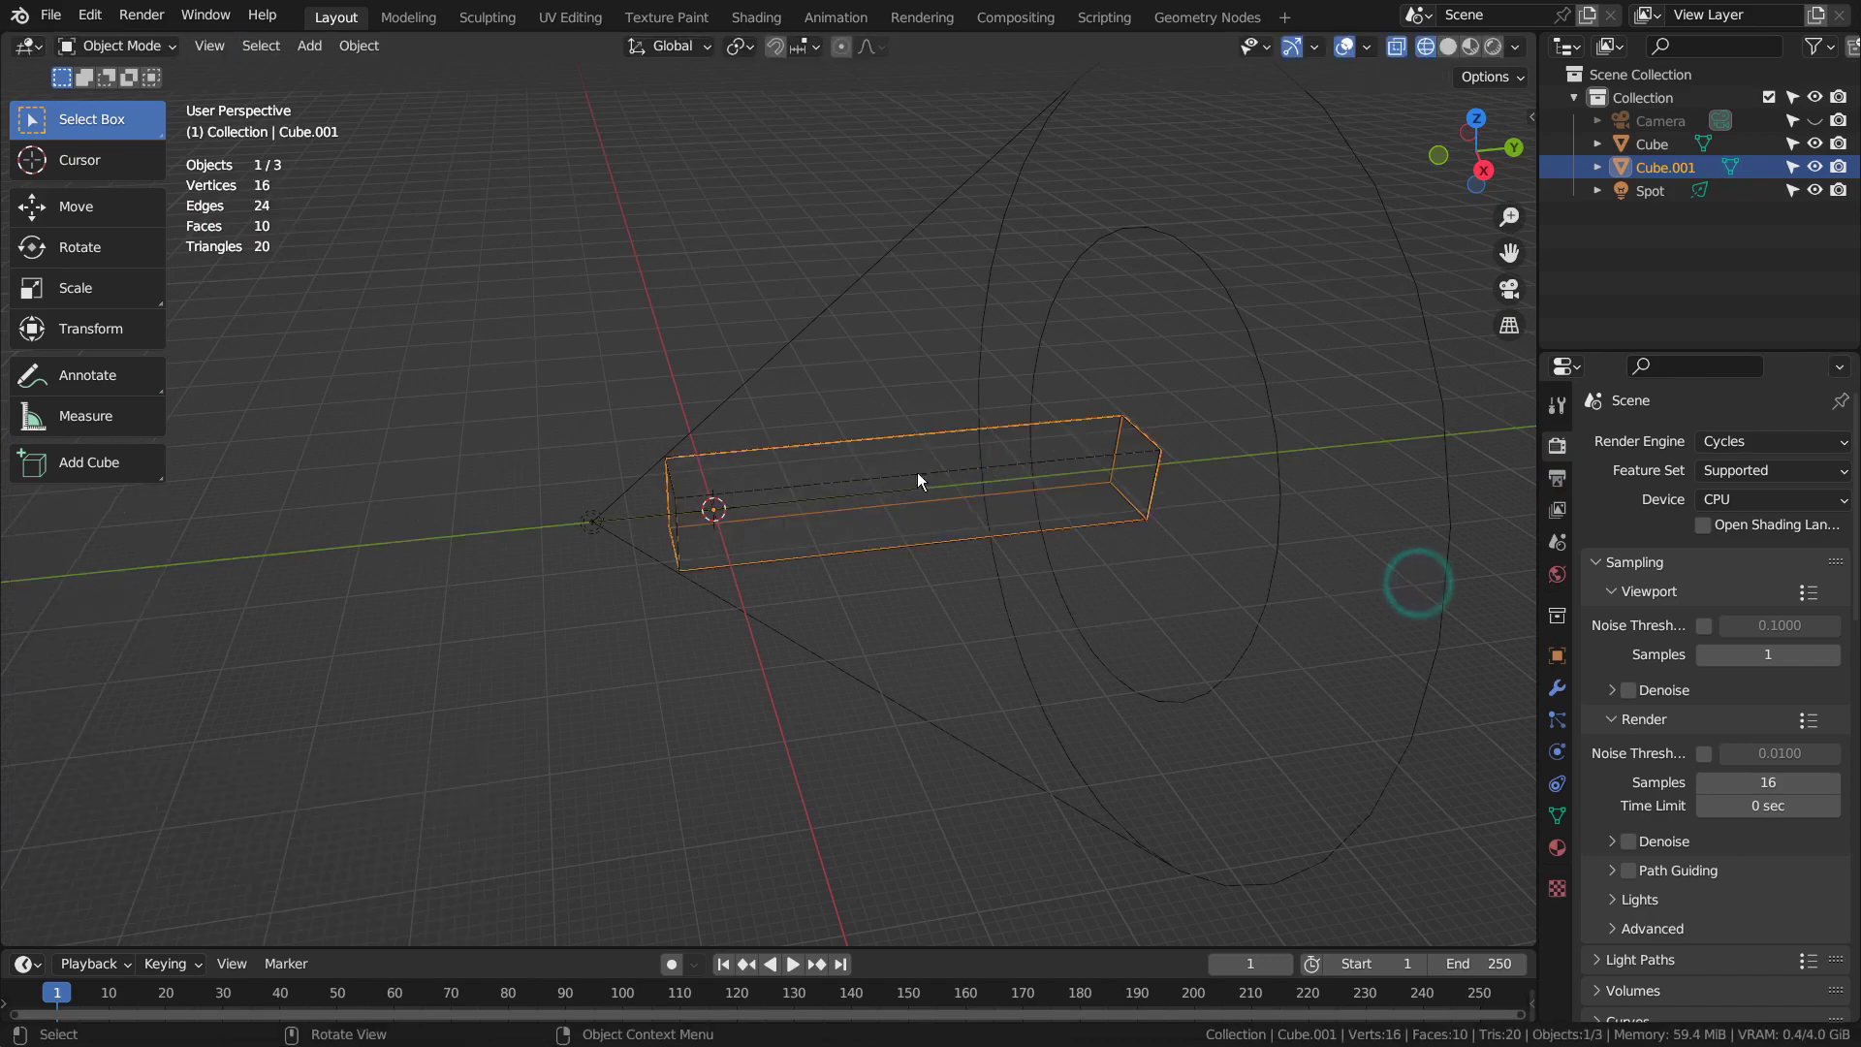
key(x)
Confirm the cube deletion, select the spotlight and orbit so the tunnel runs sideways.
click(939, 421)
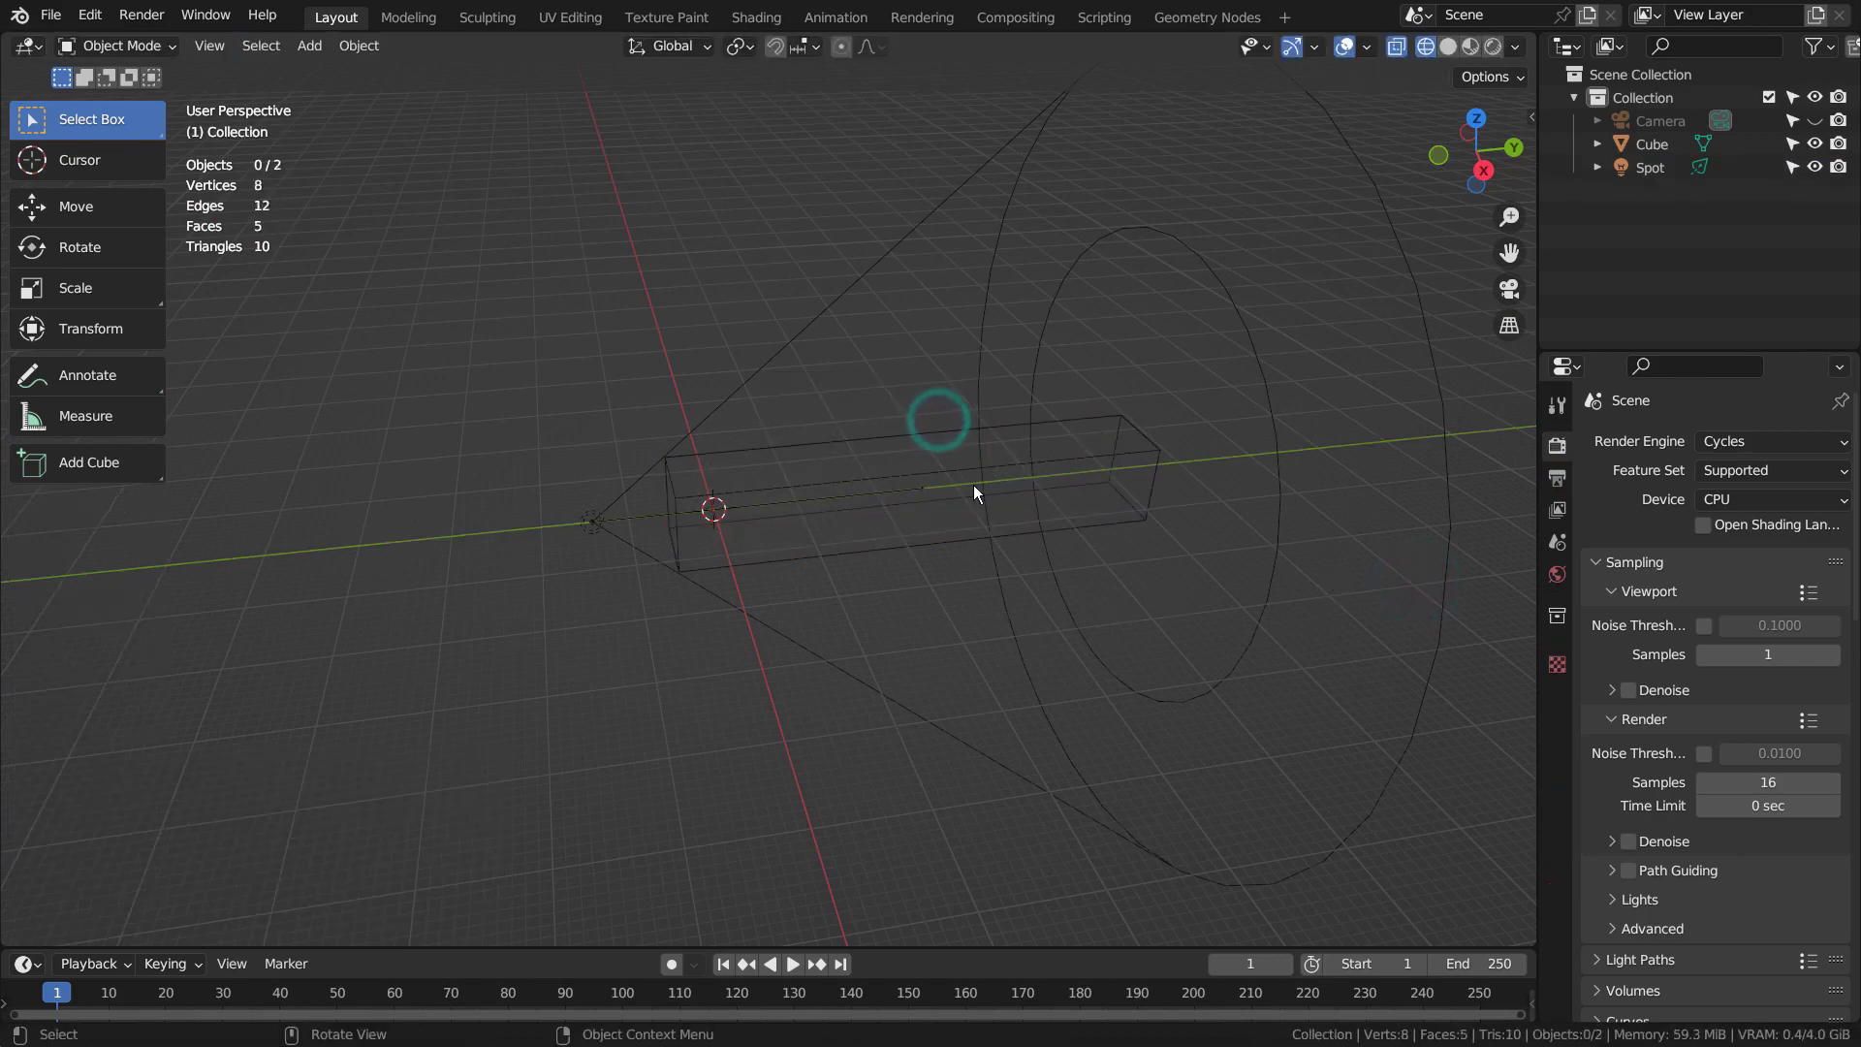
click(749, 402)
key(shift+t)
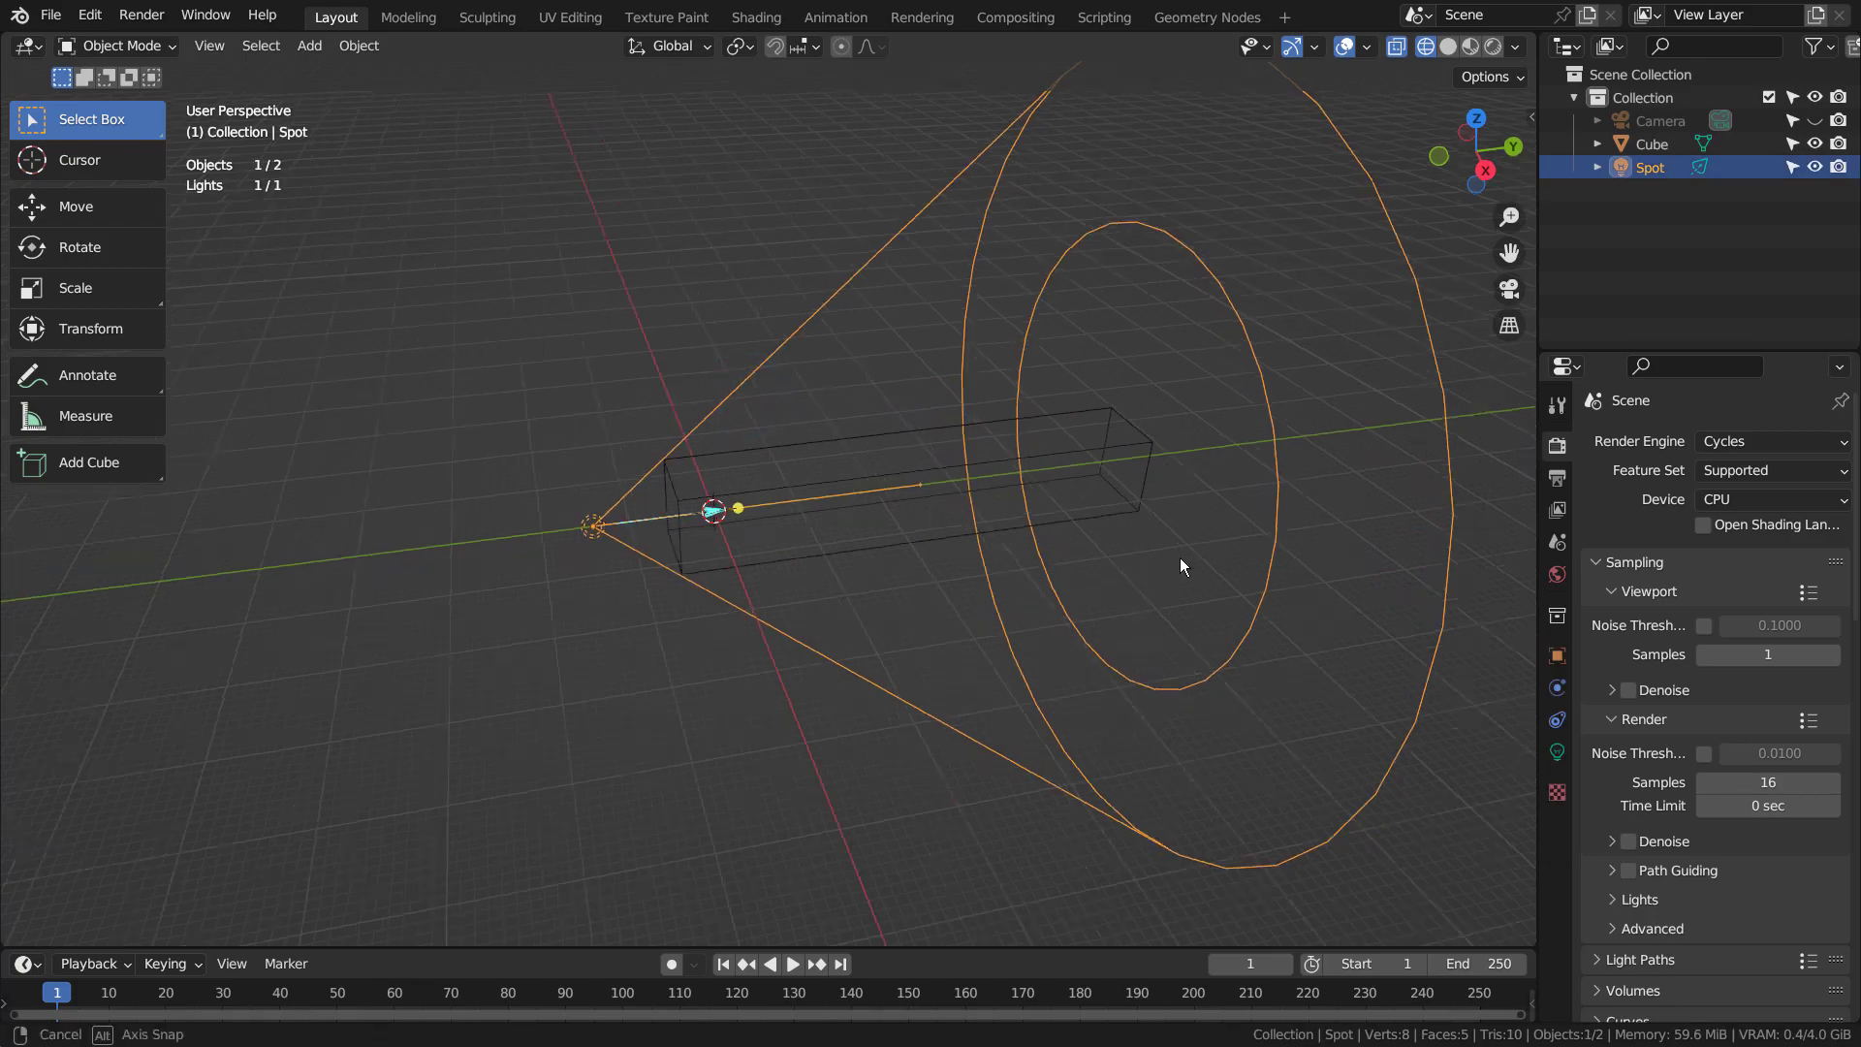
middle_drag(1181, 568, 957, 606)
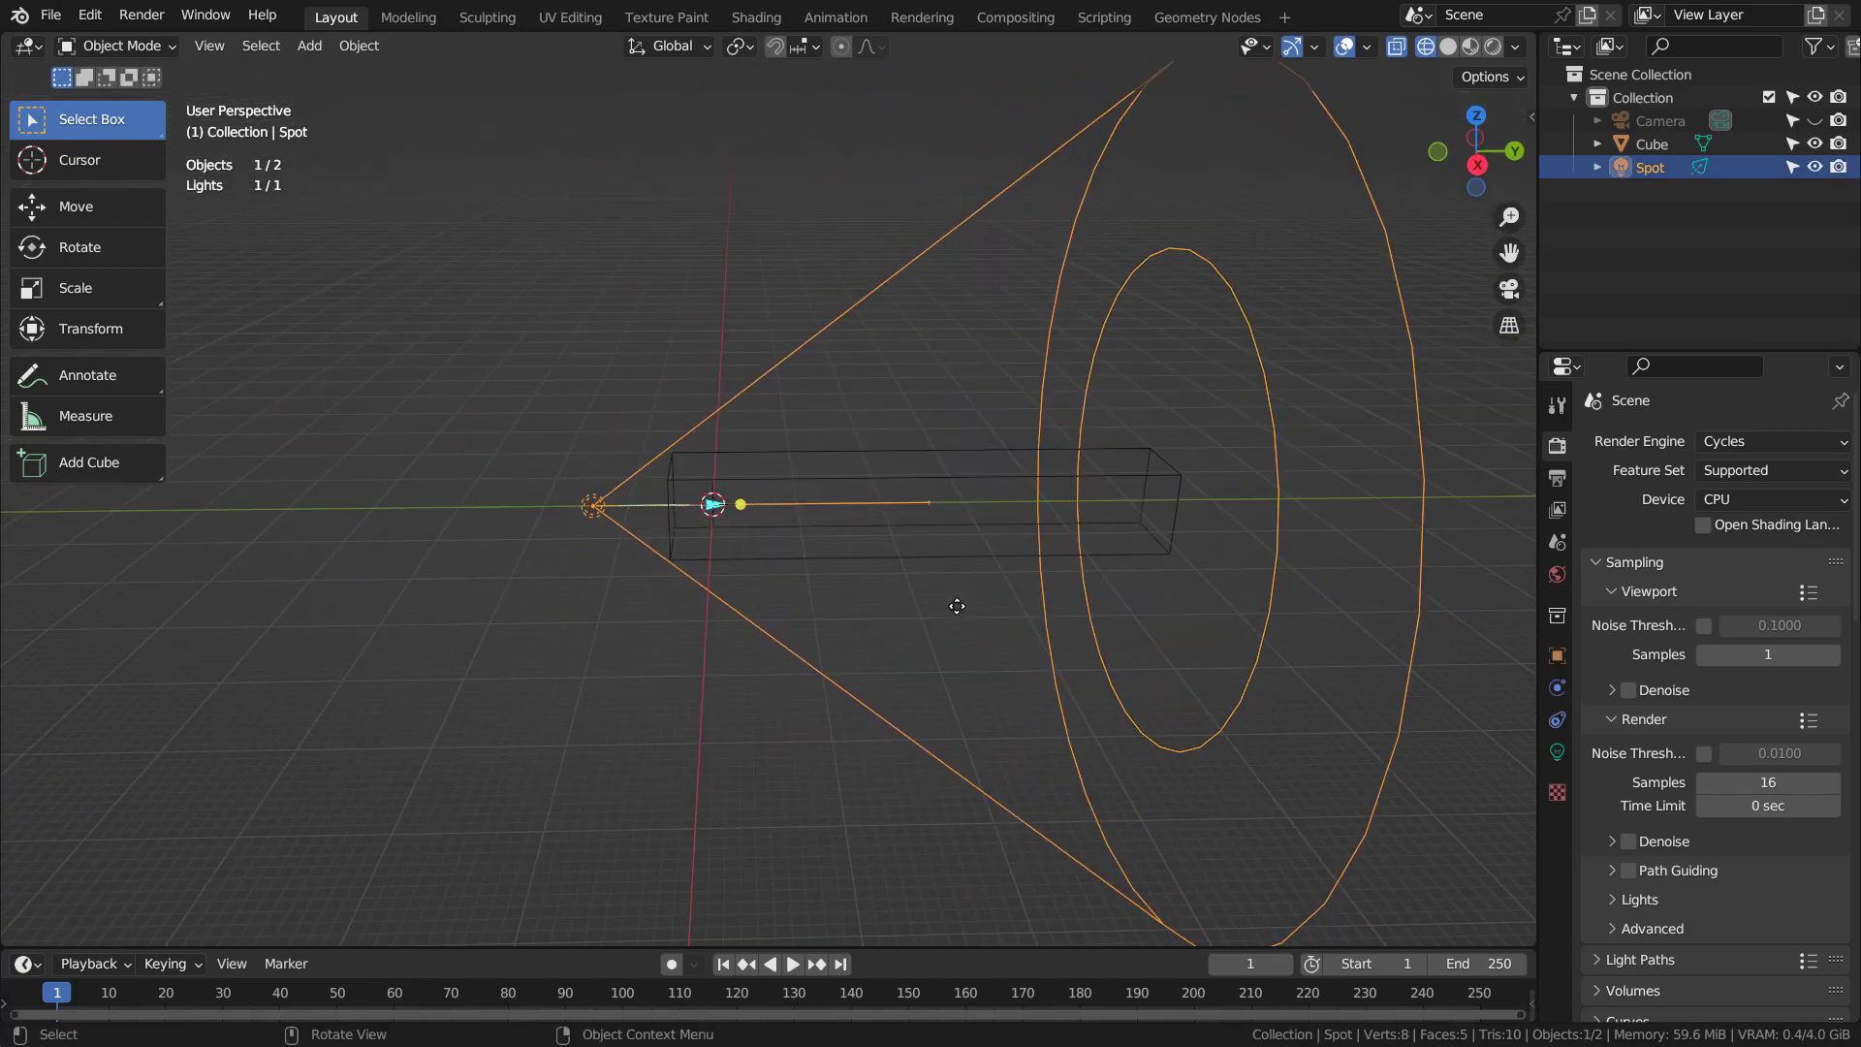
Add a point light, delete it, and add a spot light at the origin instead.
key(shift+a)
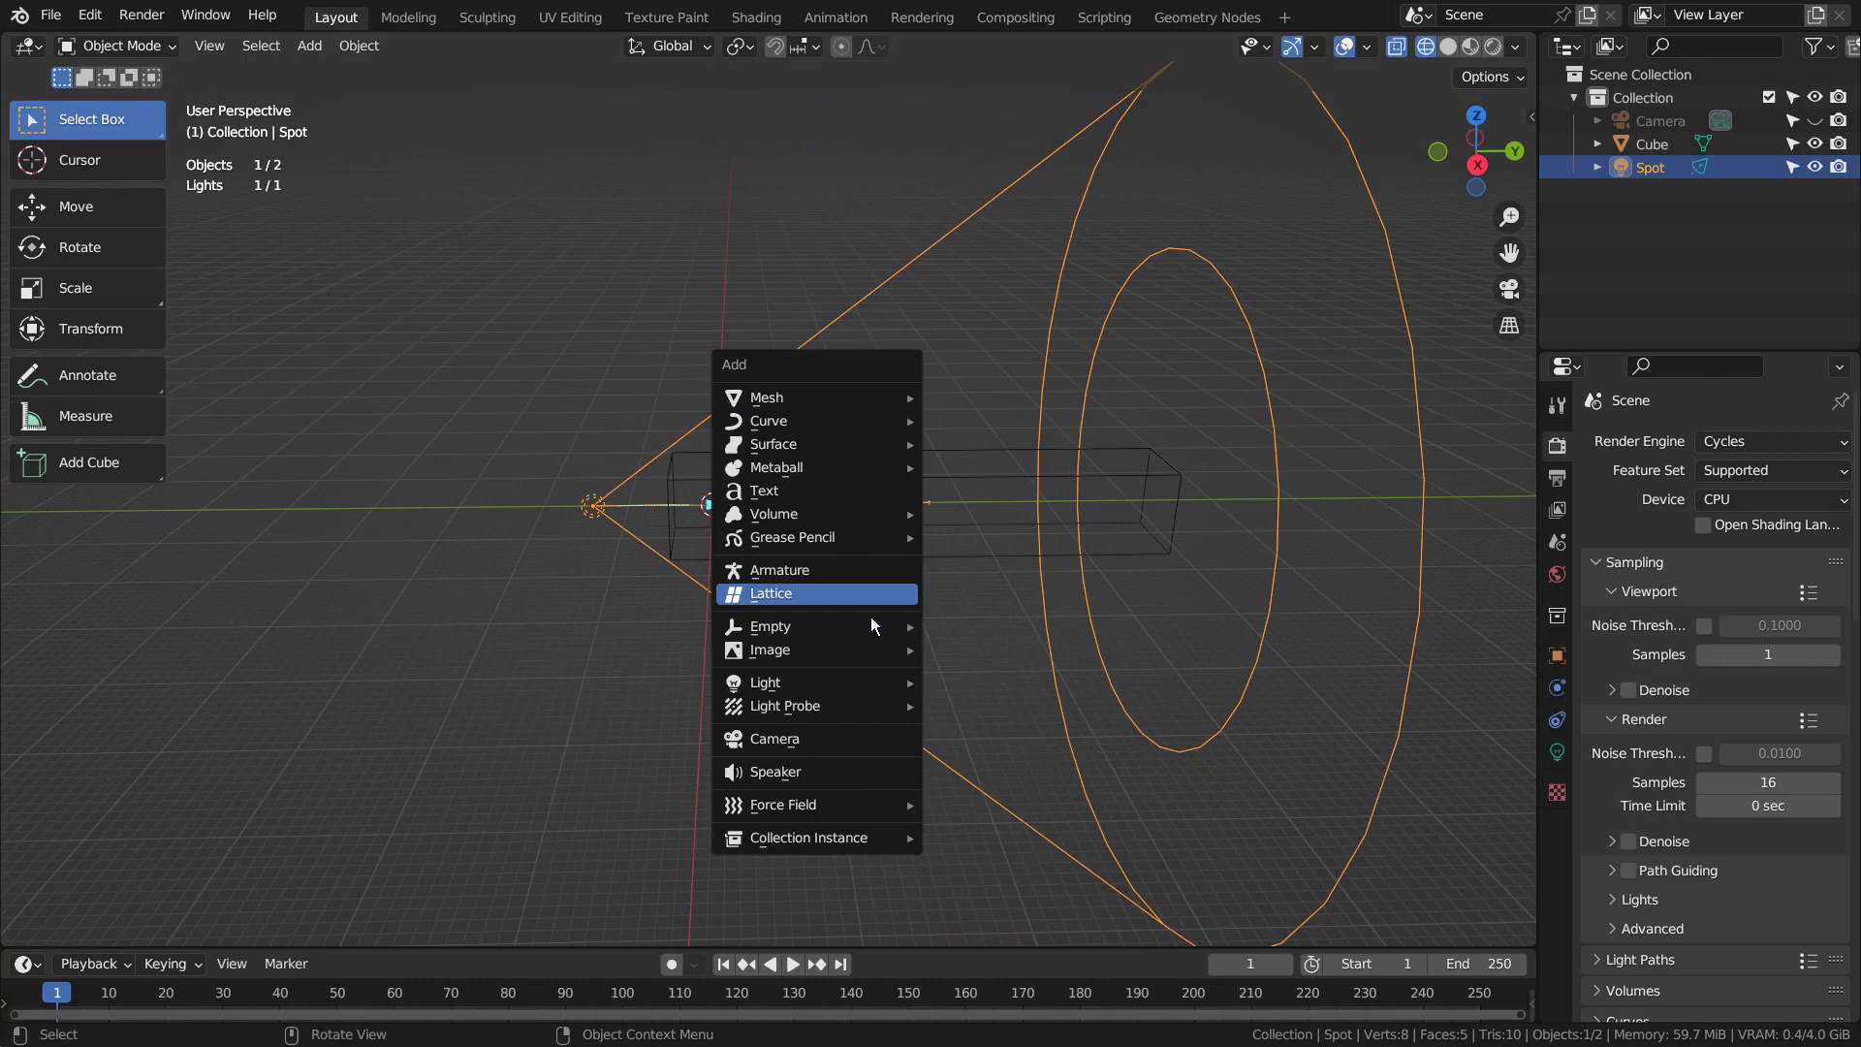
mouse_move(816, 681)
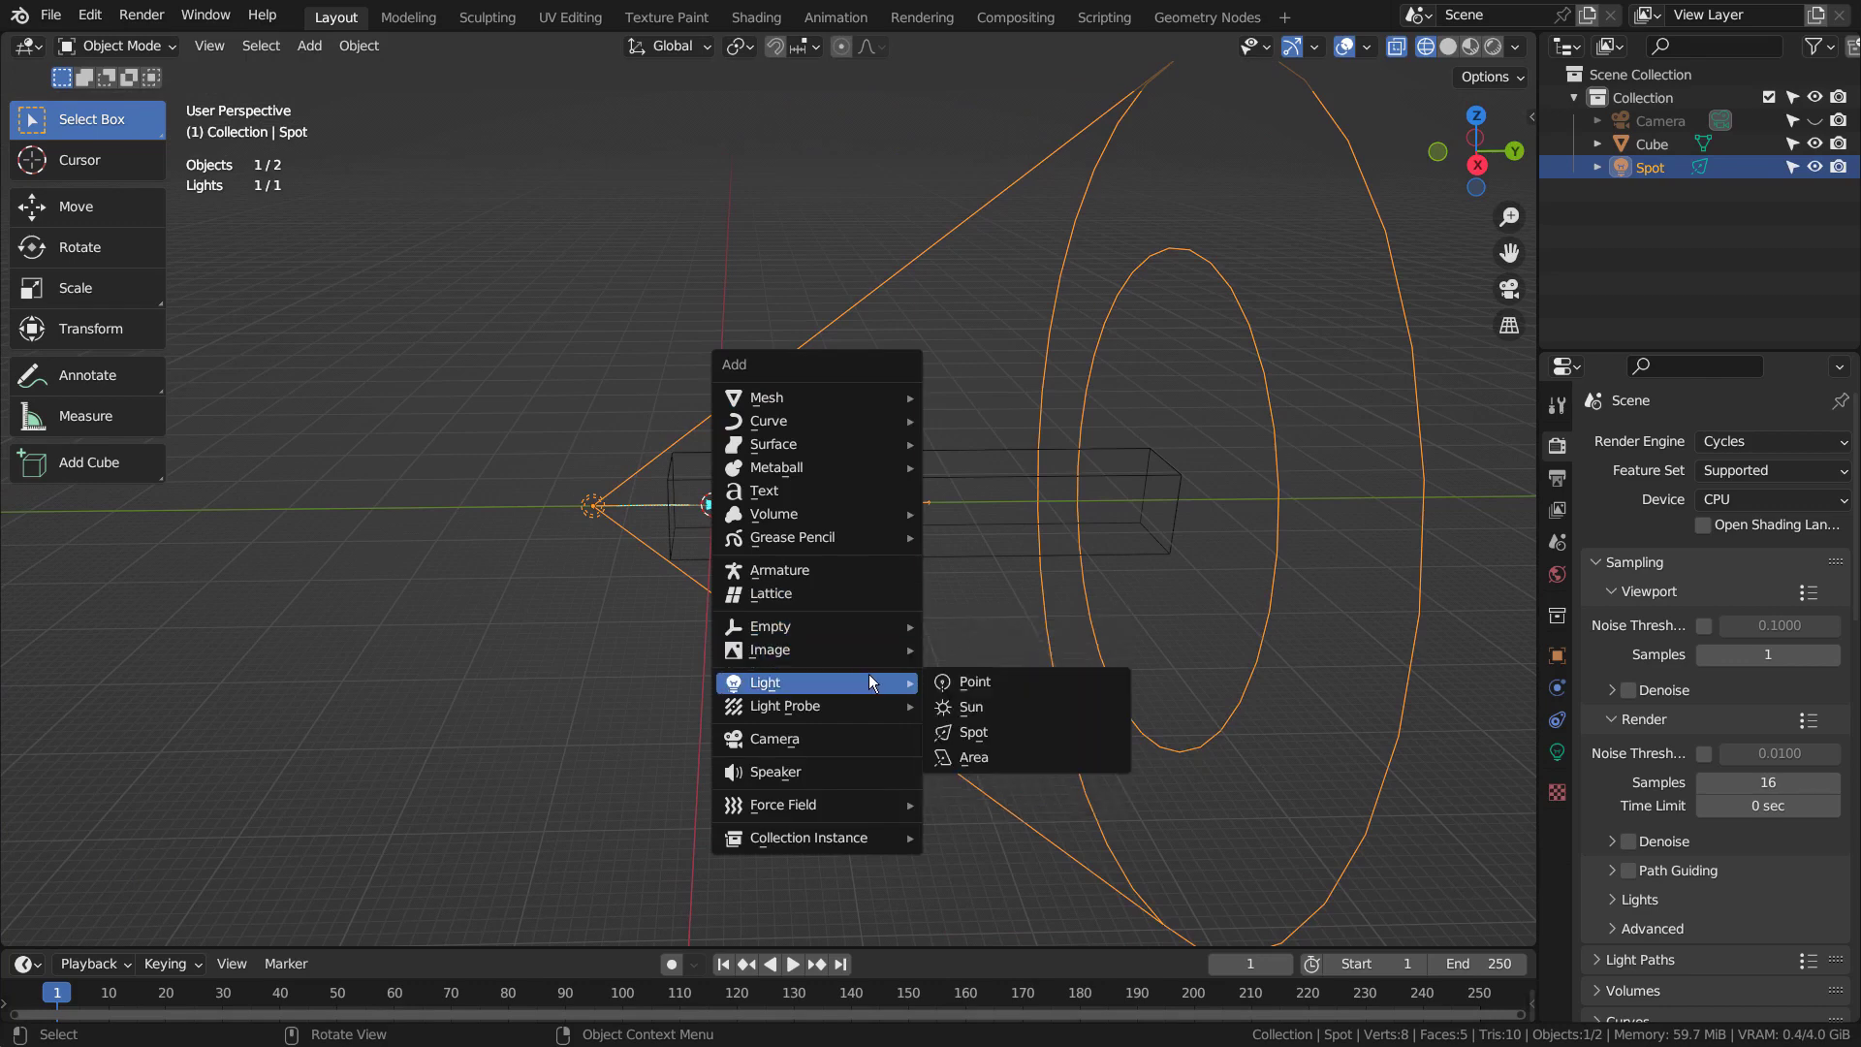
click(970, 676)
key(x)
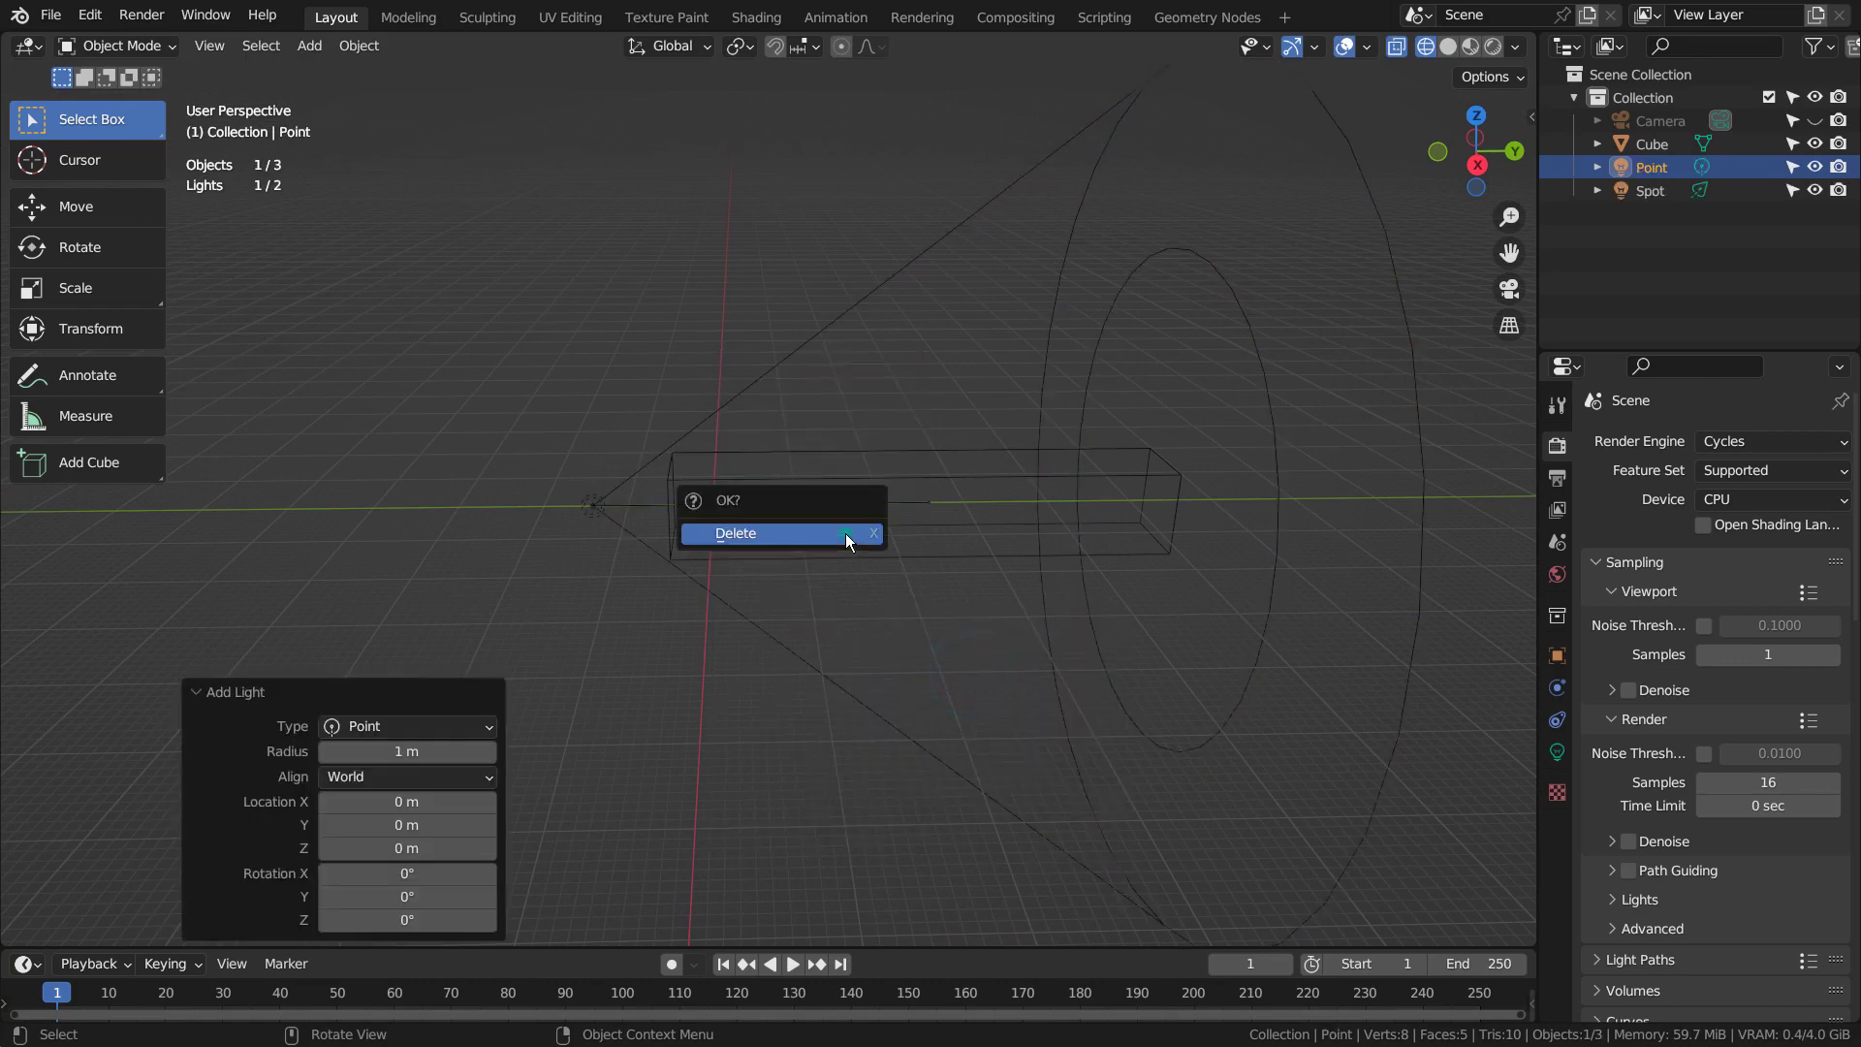
click(847, 541)
key(shift+a)
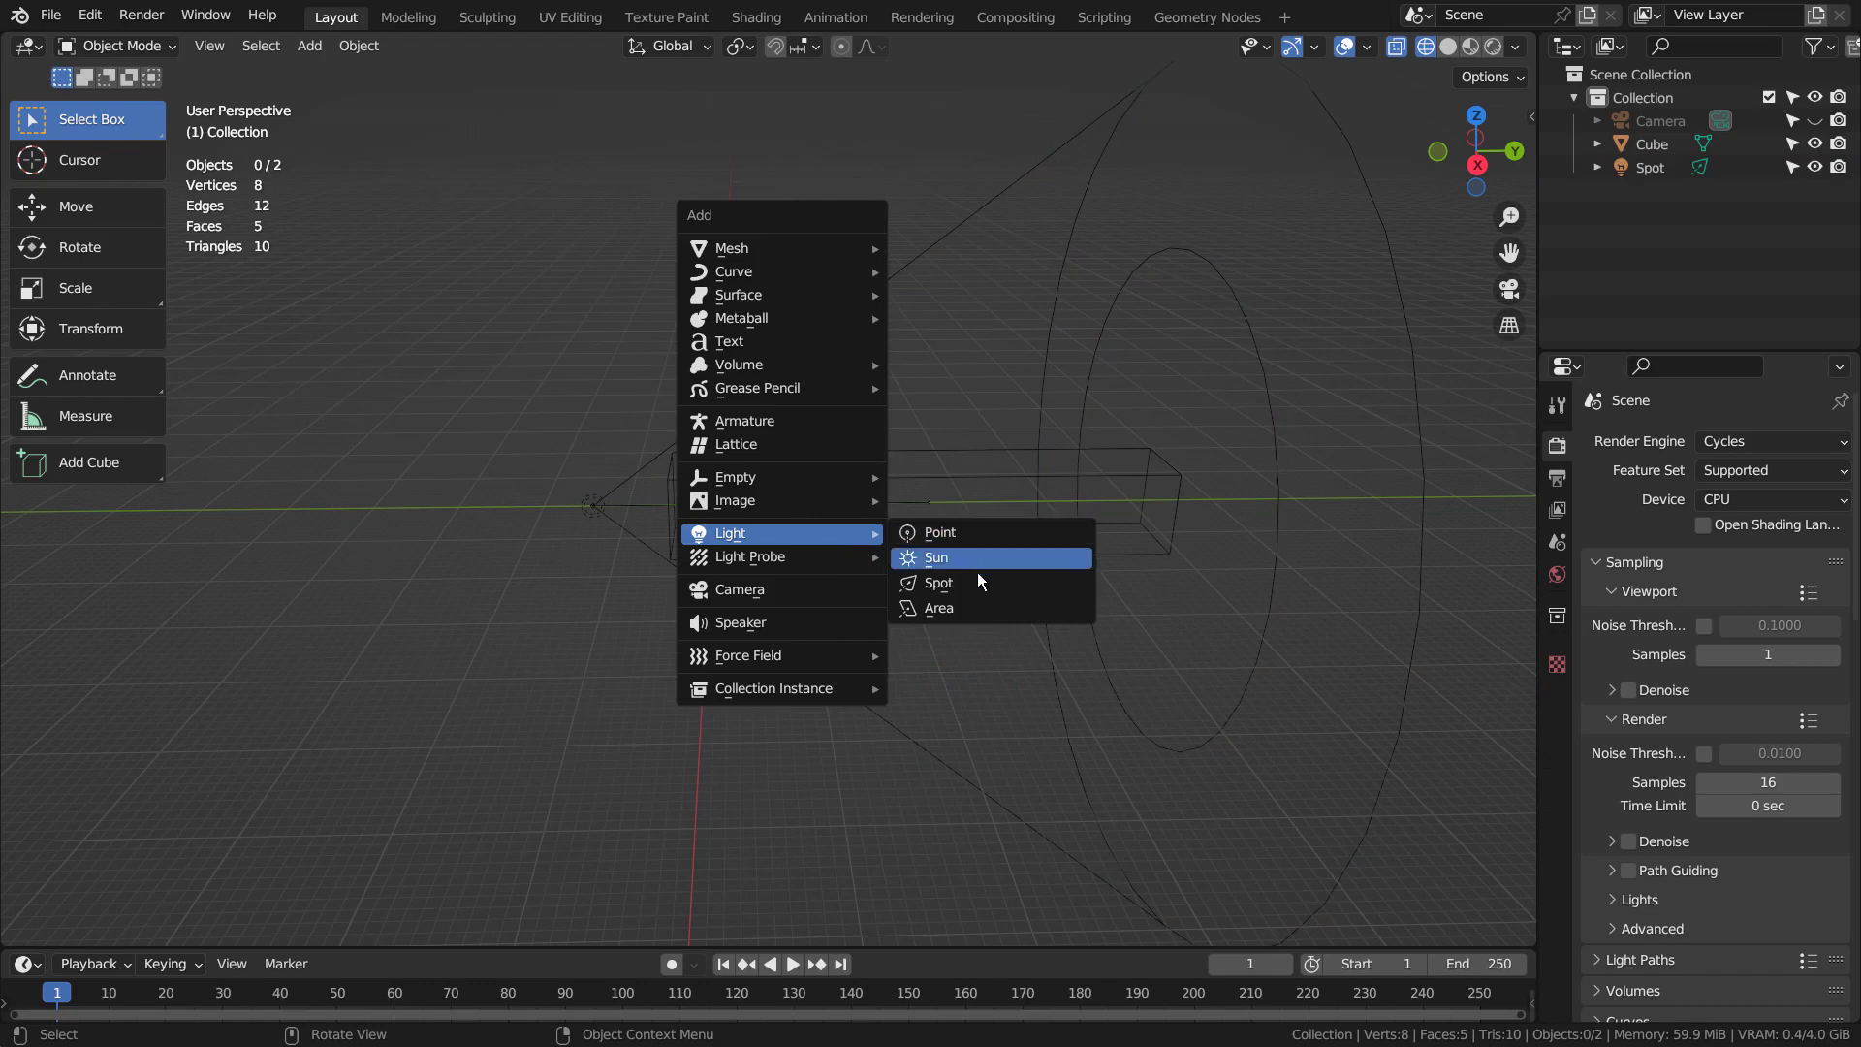
click(977, 580)
In right side view, rotate the new spot light to -90°, resize it and widen its cone.
key(KP_3)
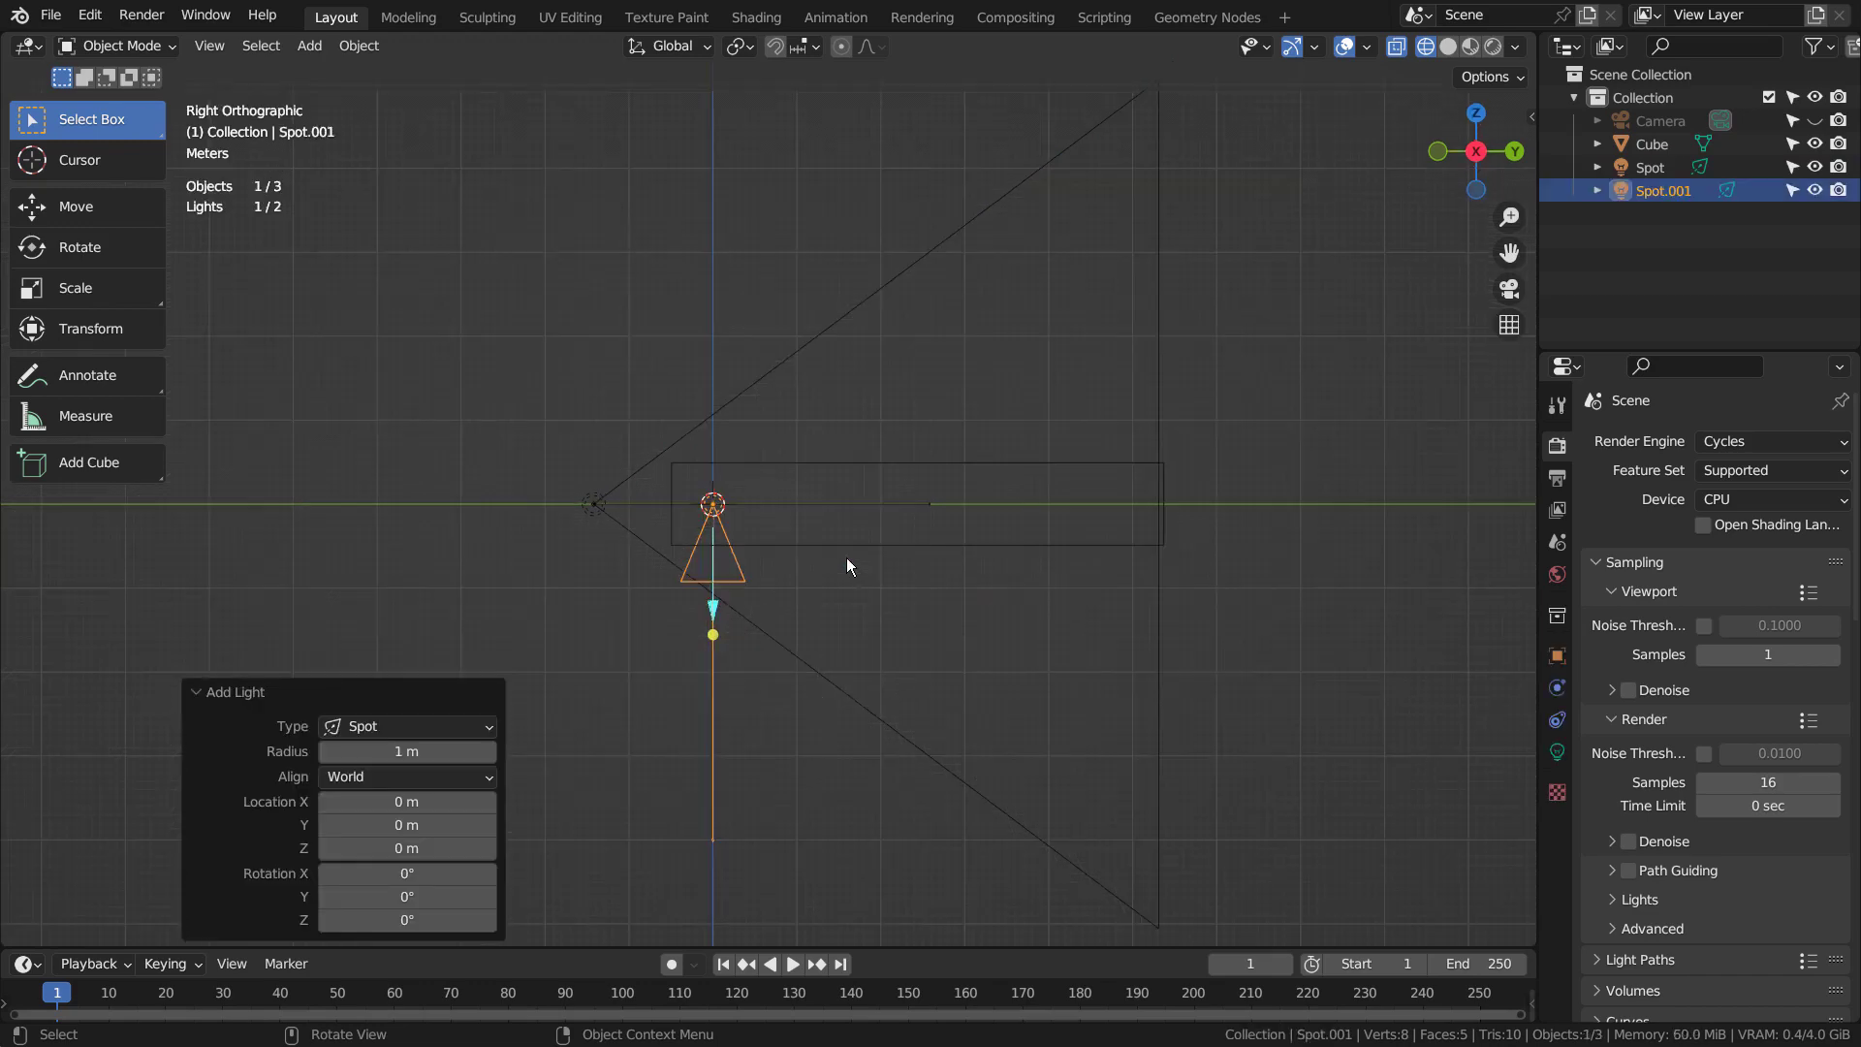
key(r)
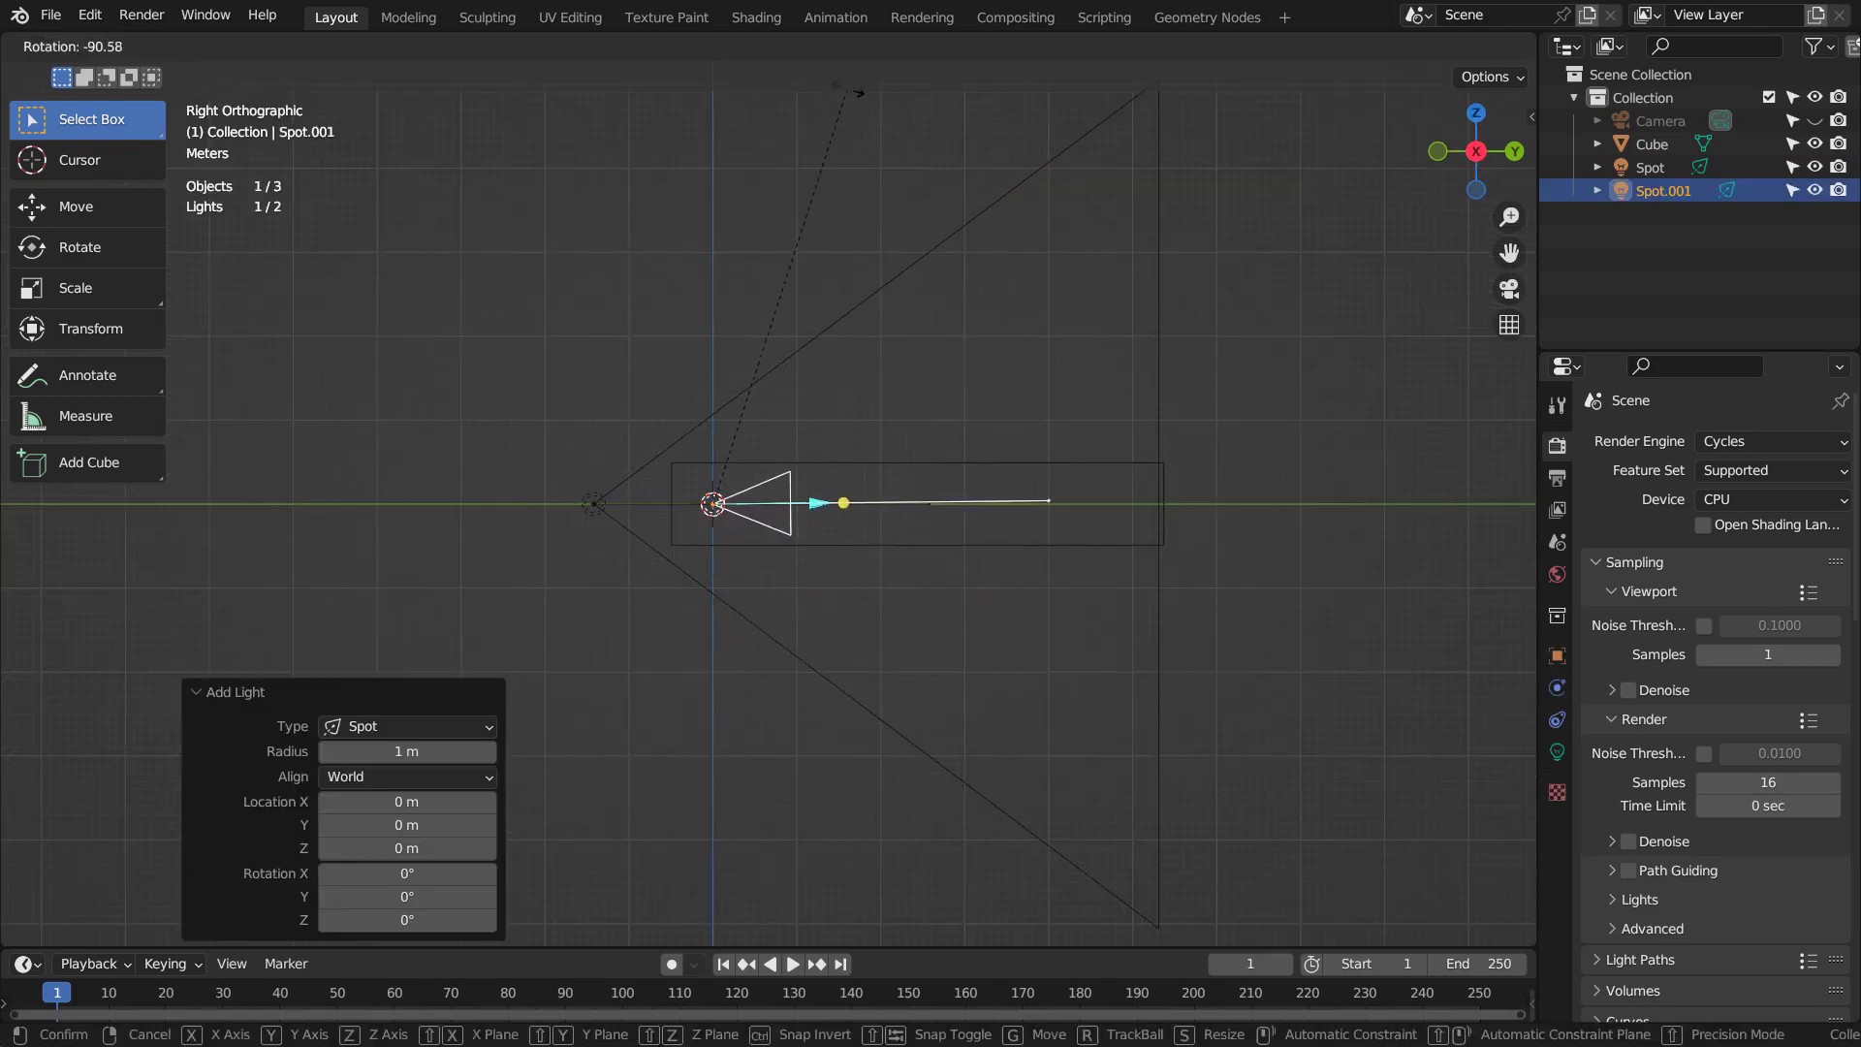
click(851, 91)
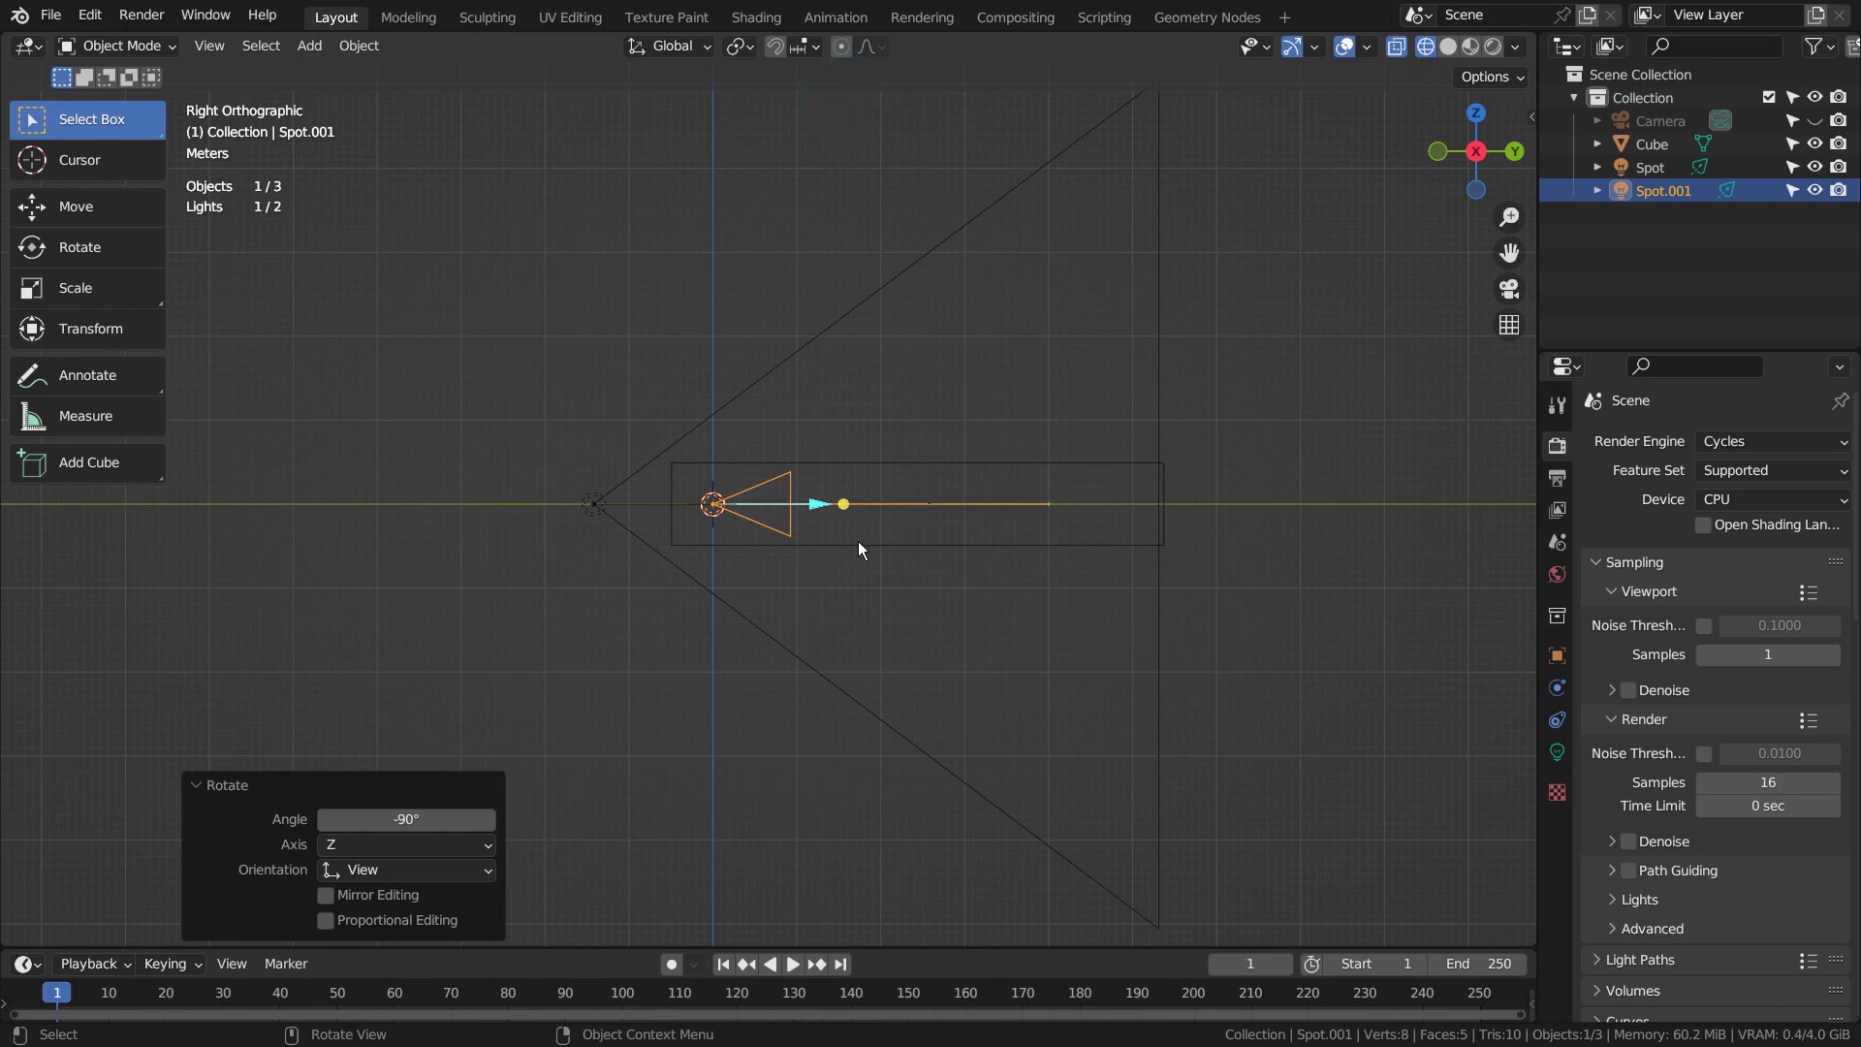
key(s)
click(886, 535)
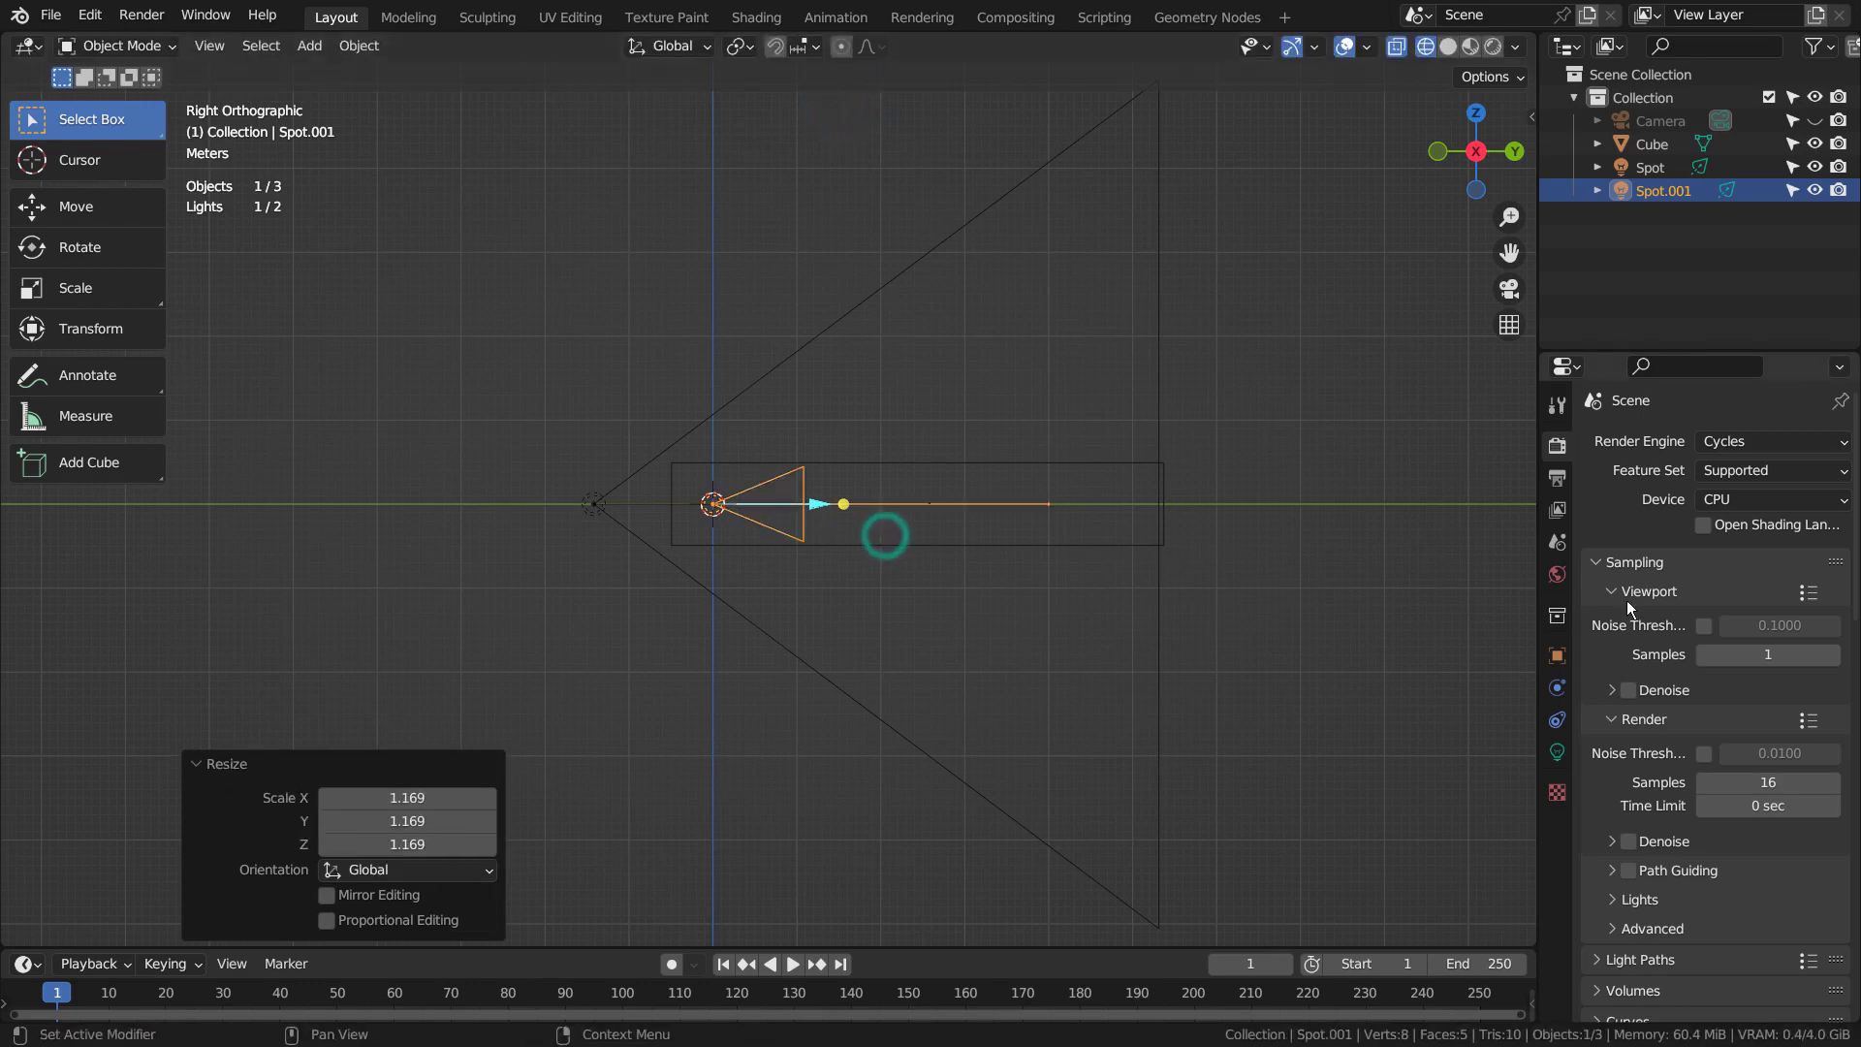
click(1557, 753)
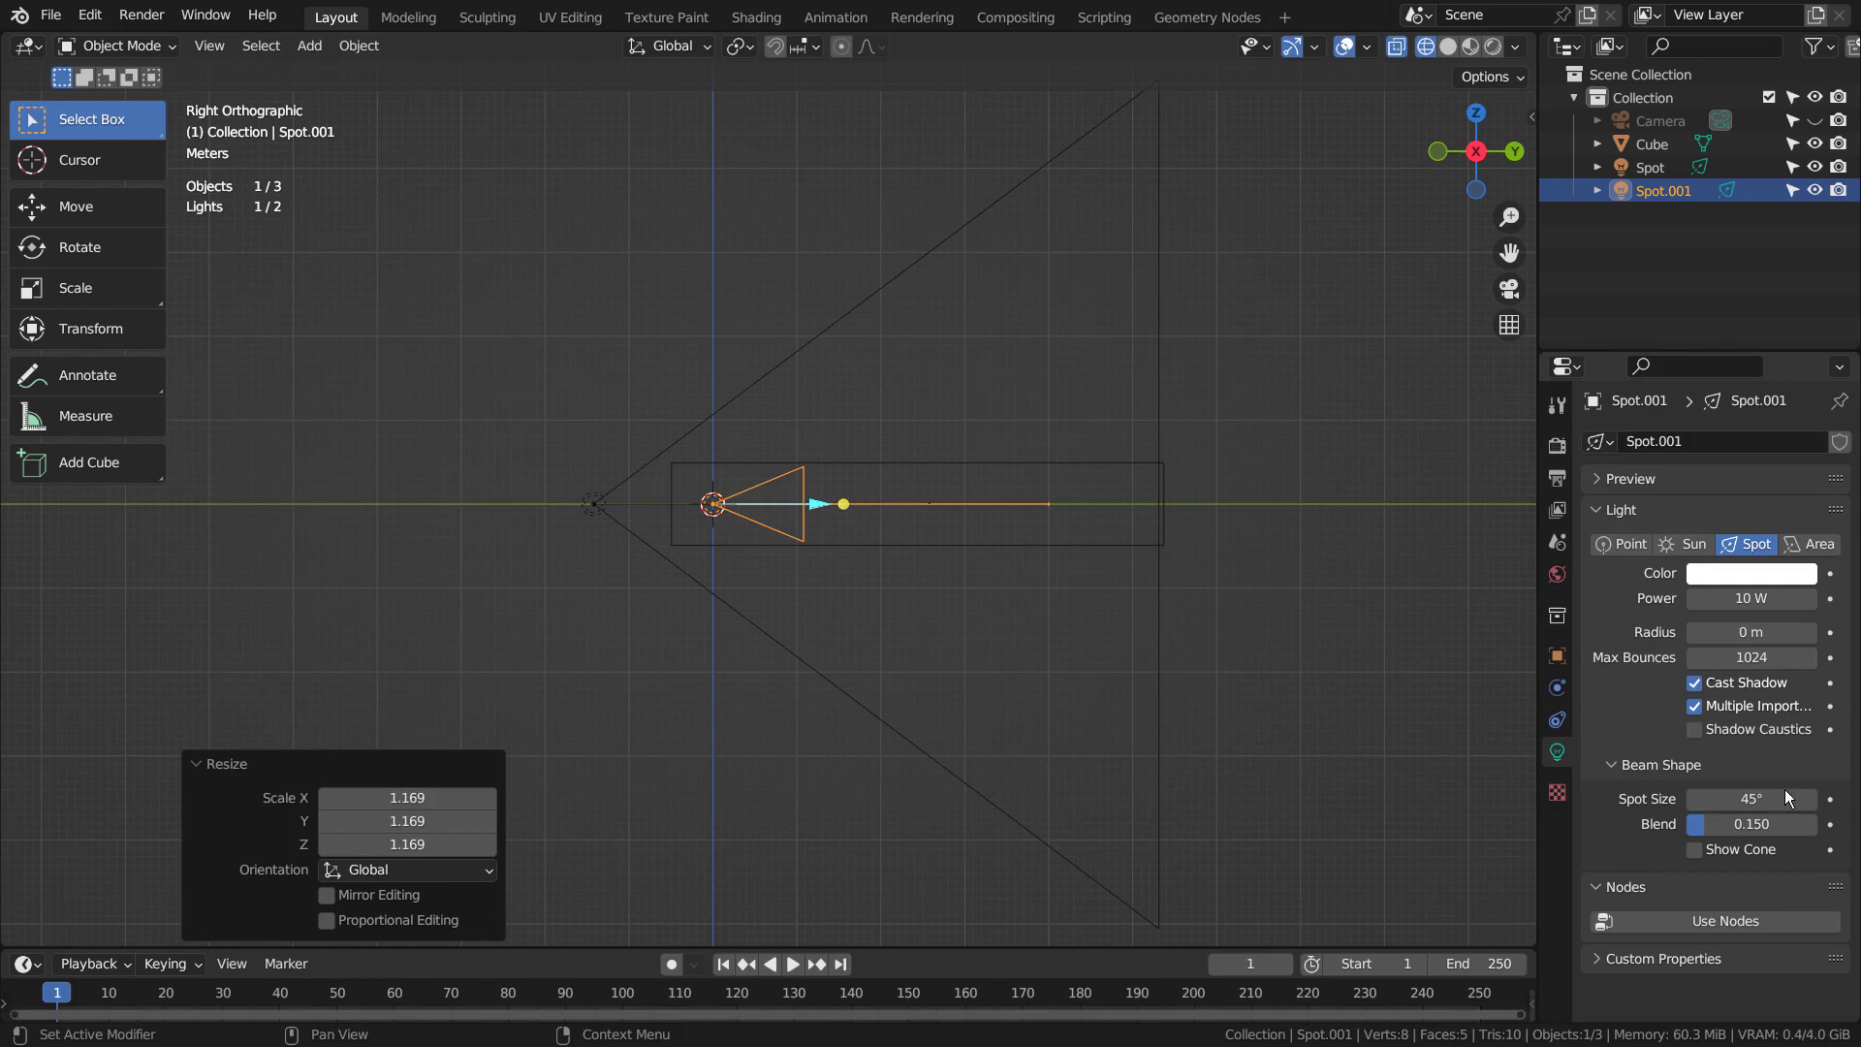
drag(1756, 799, 1818, 799)
Scale the spot light up, stretch it along Y and move it to Y -13.972 m.
key(s)
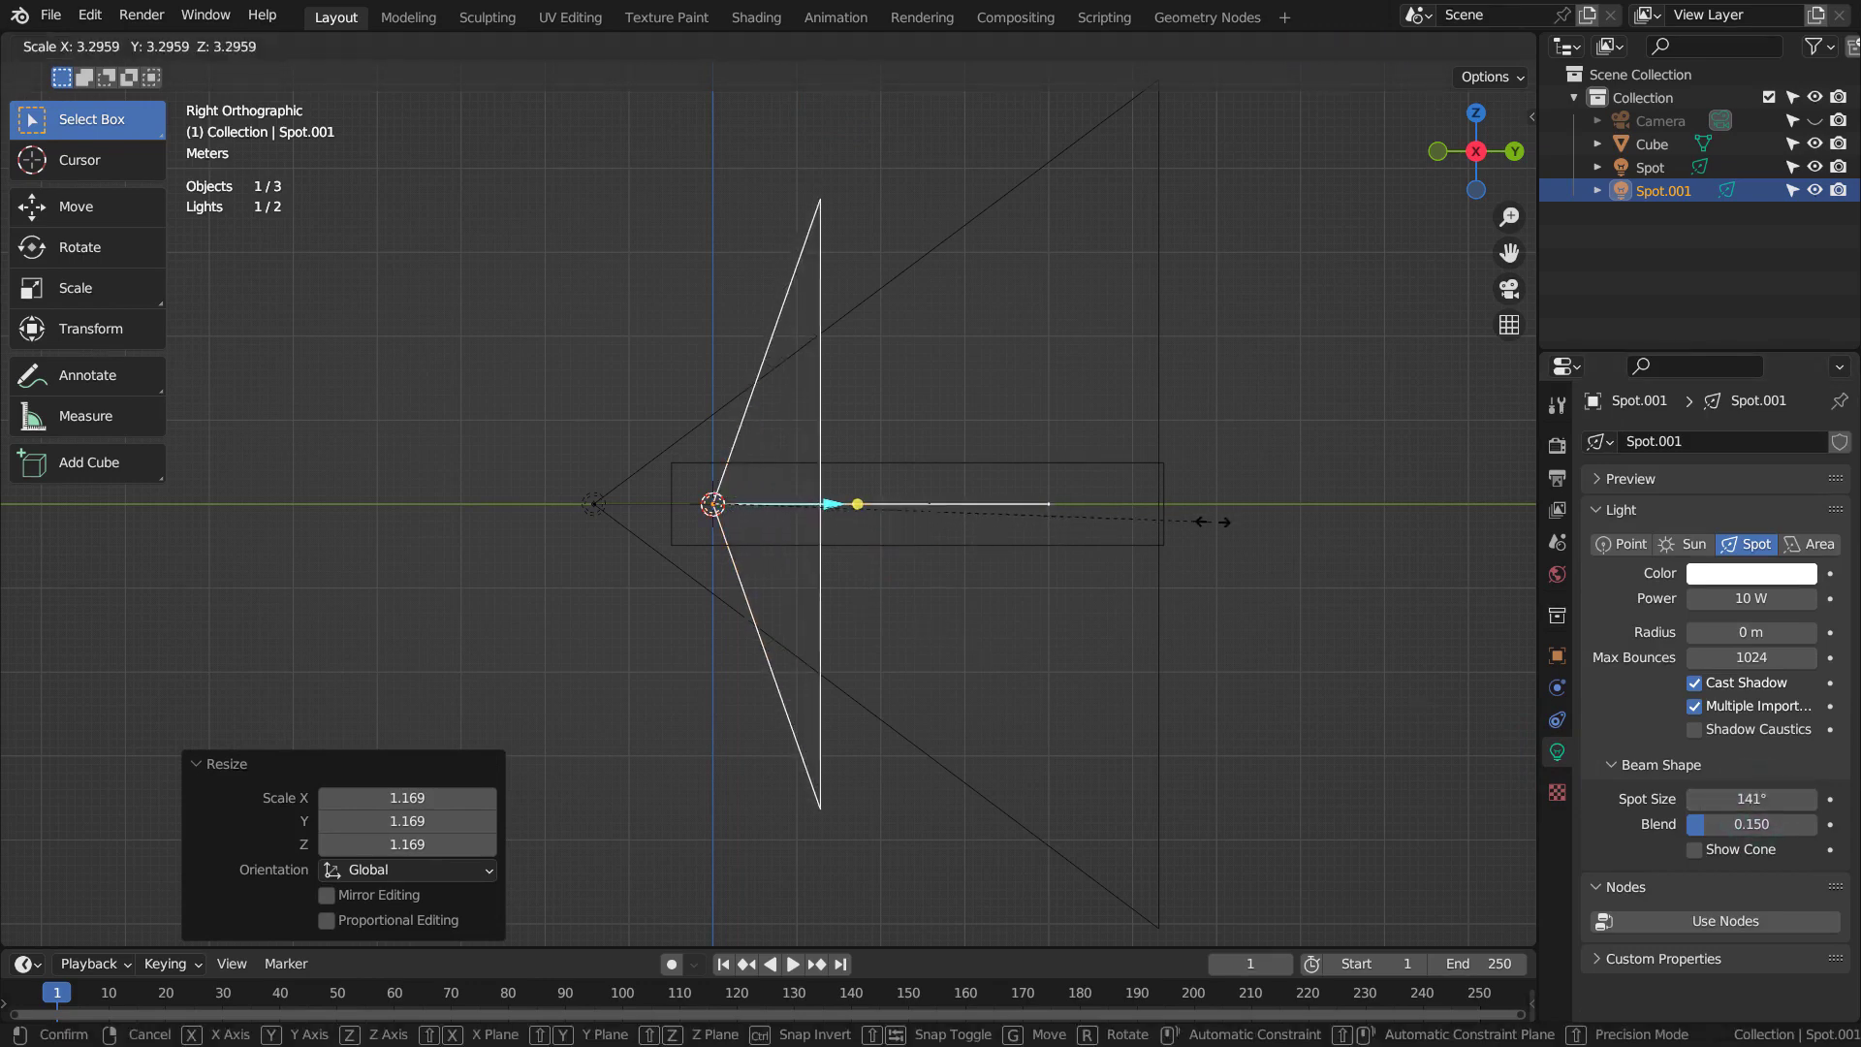
click(1319, 508)
key(s)
key(y)
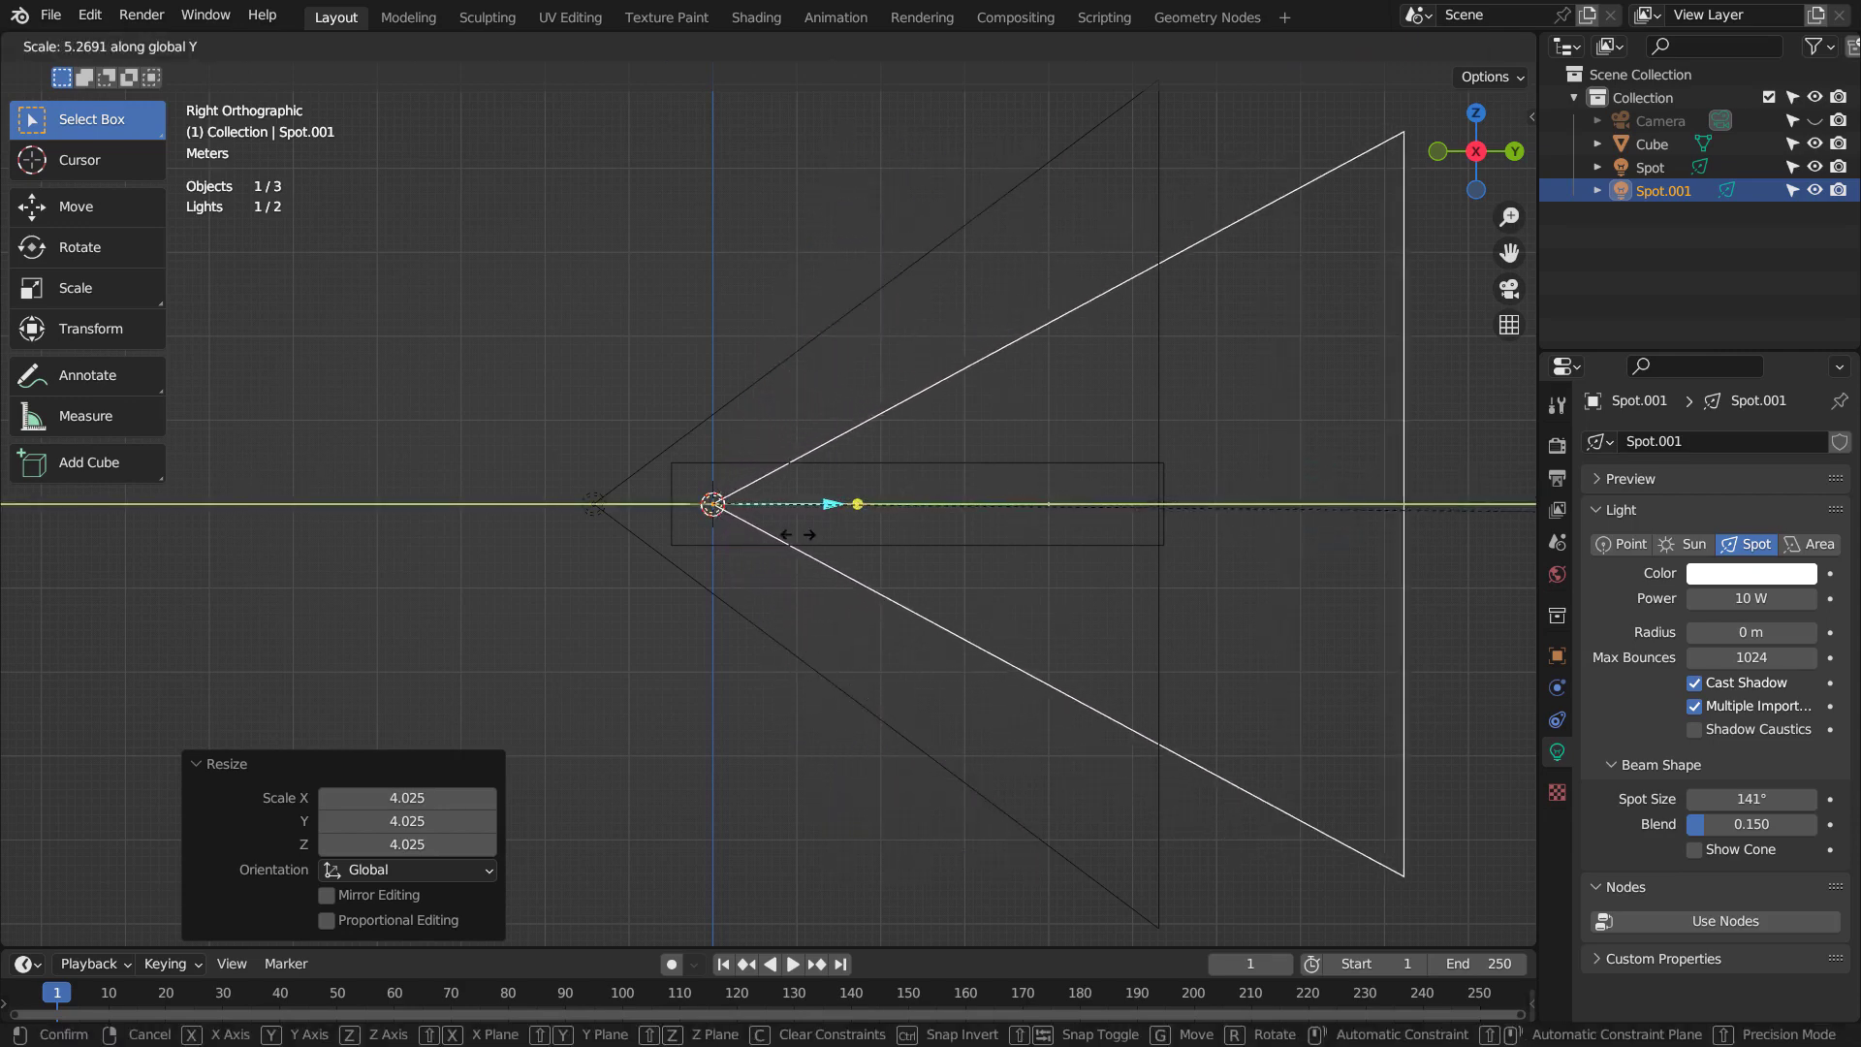
click(845, 532)
key(g)
key(y)
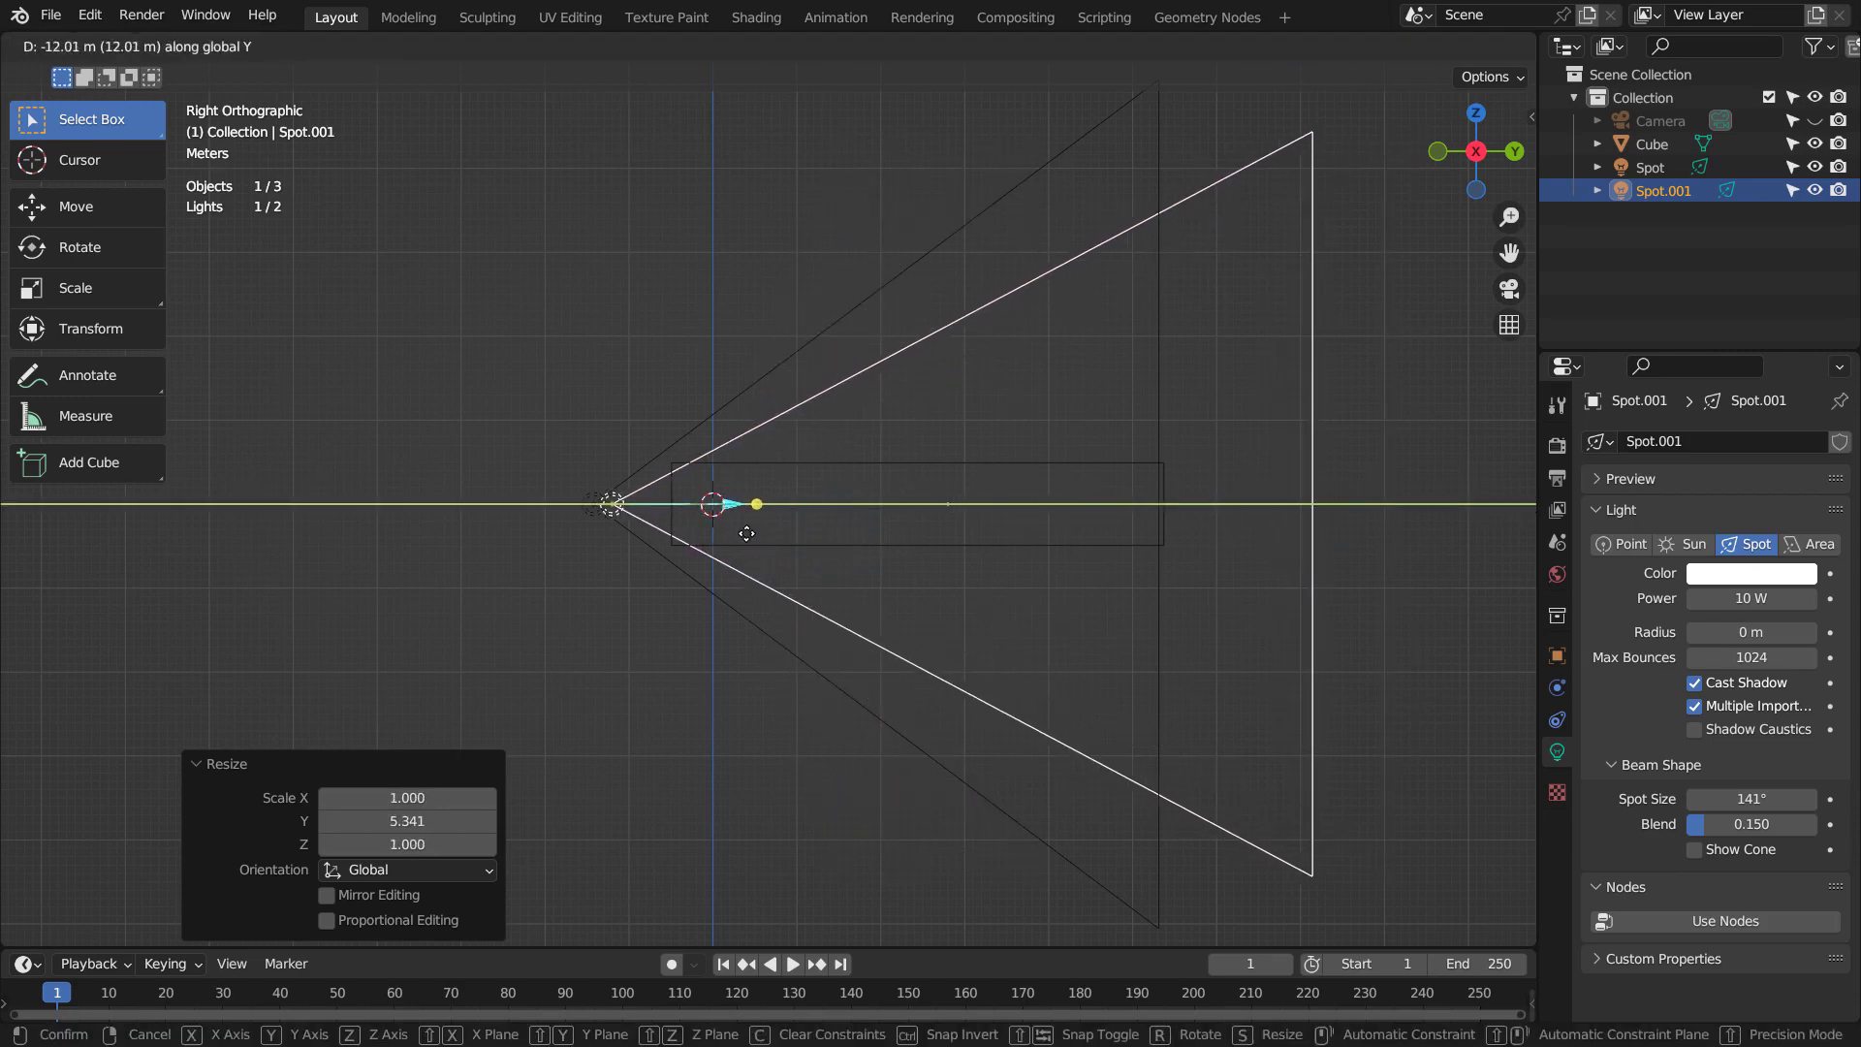
click(735, 532)
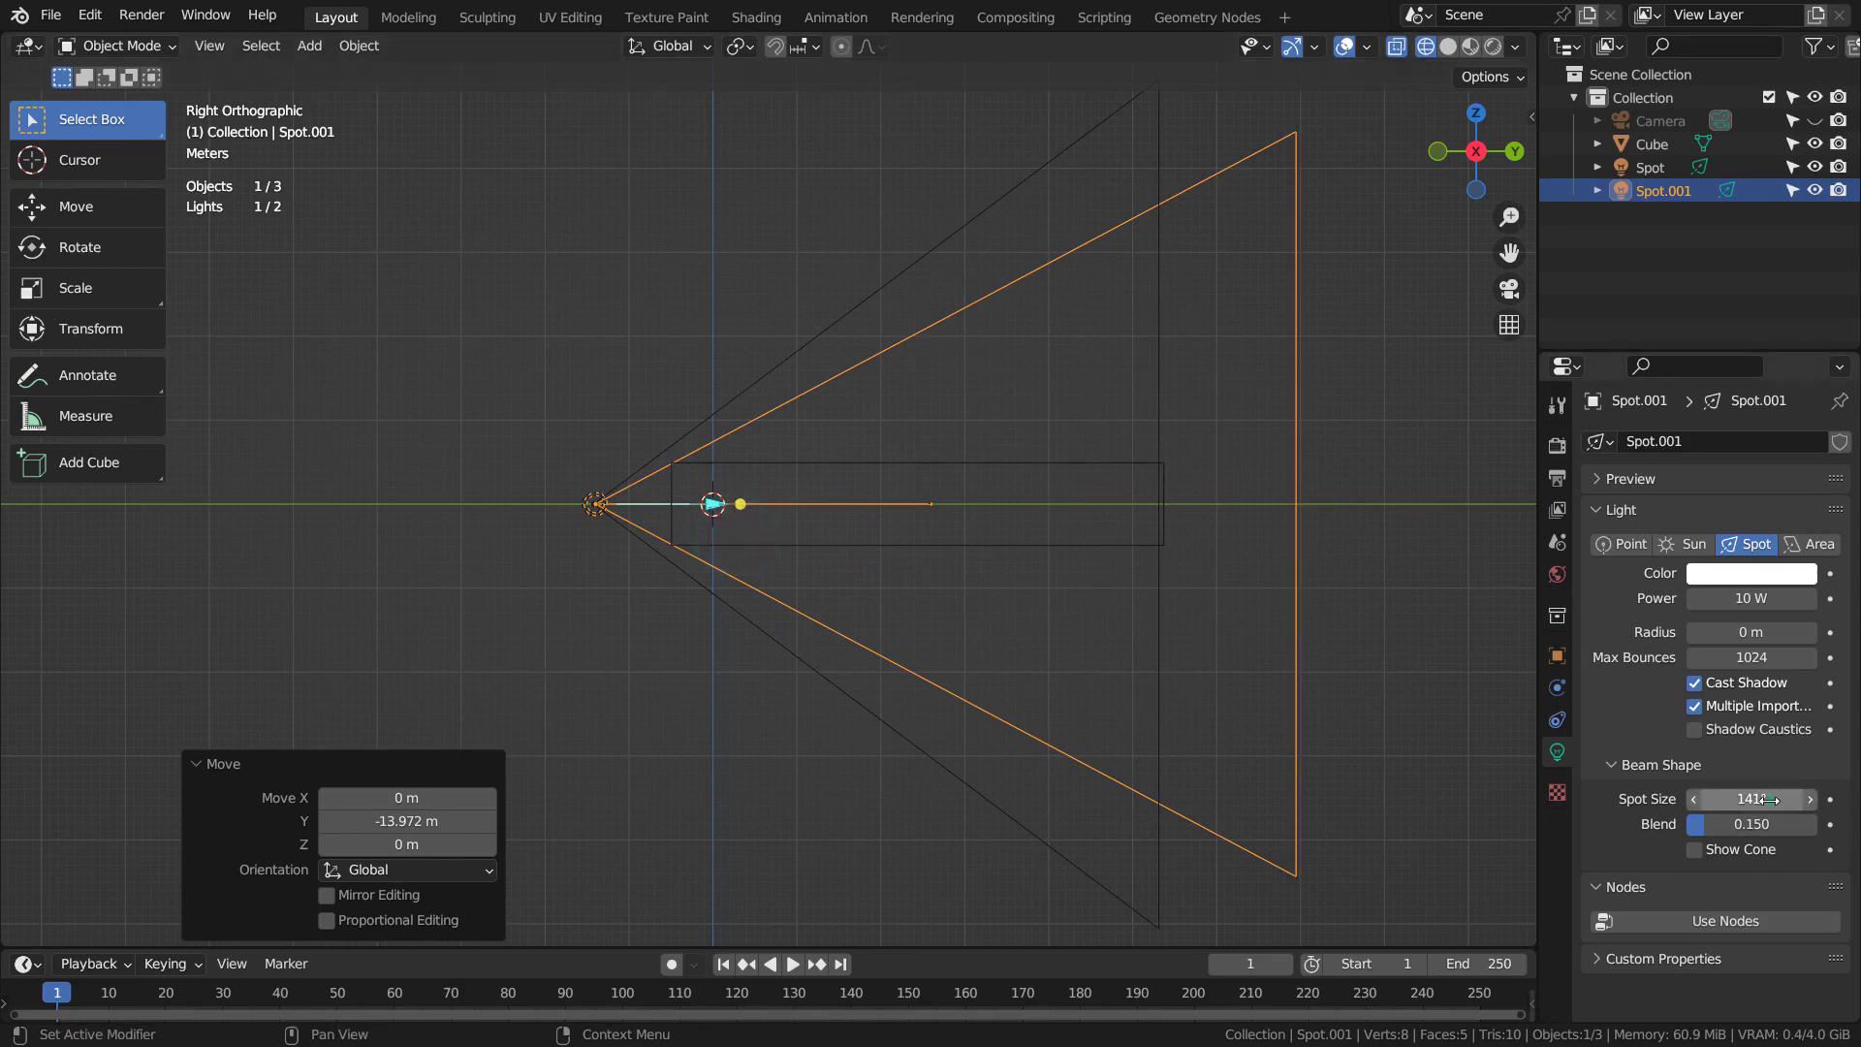
Widen the spot cone to 152°, restretch along Y, rescale uniformly, then widen it to 159°.
drag(1750, 799, 1804, 799)
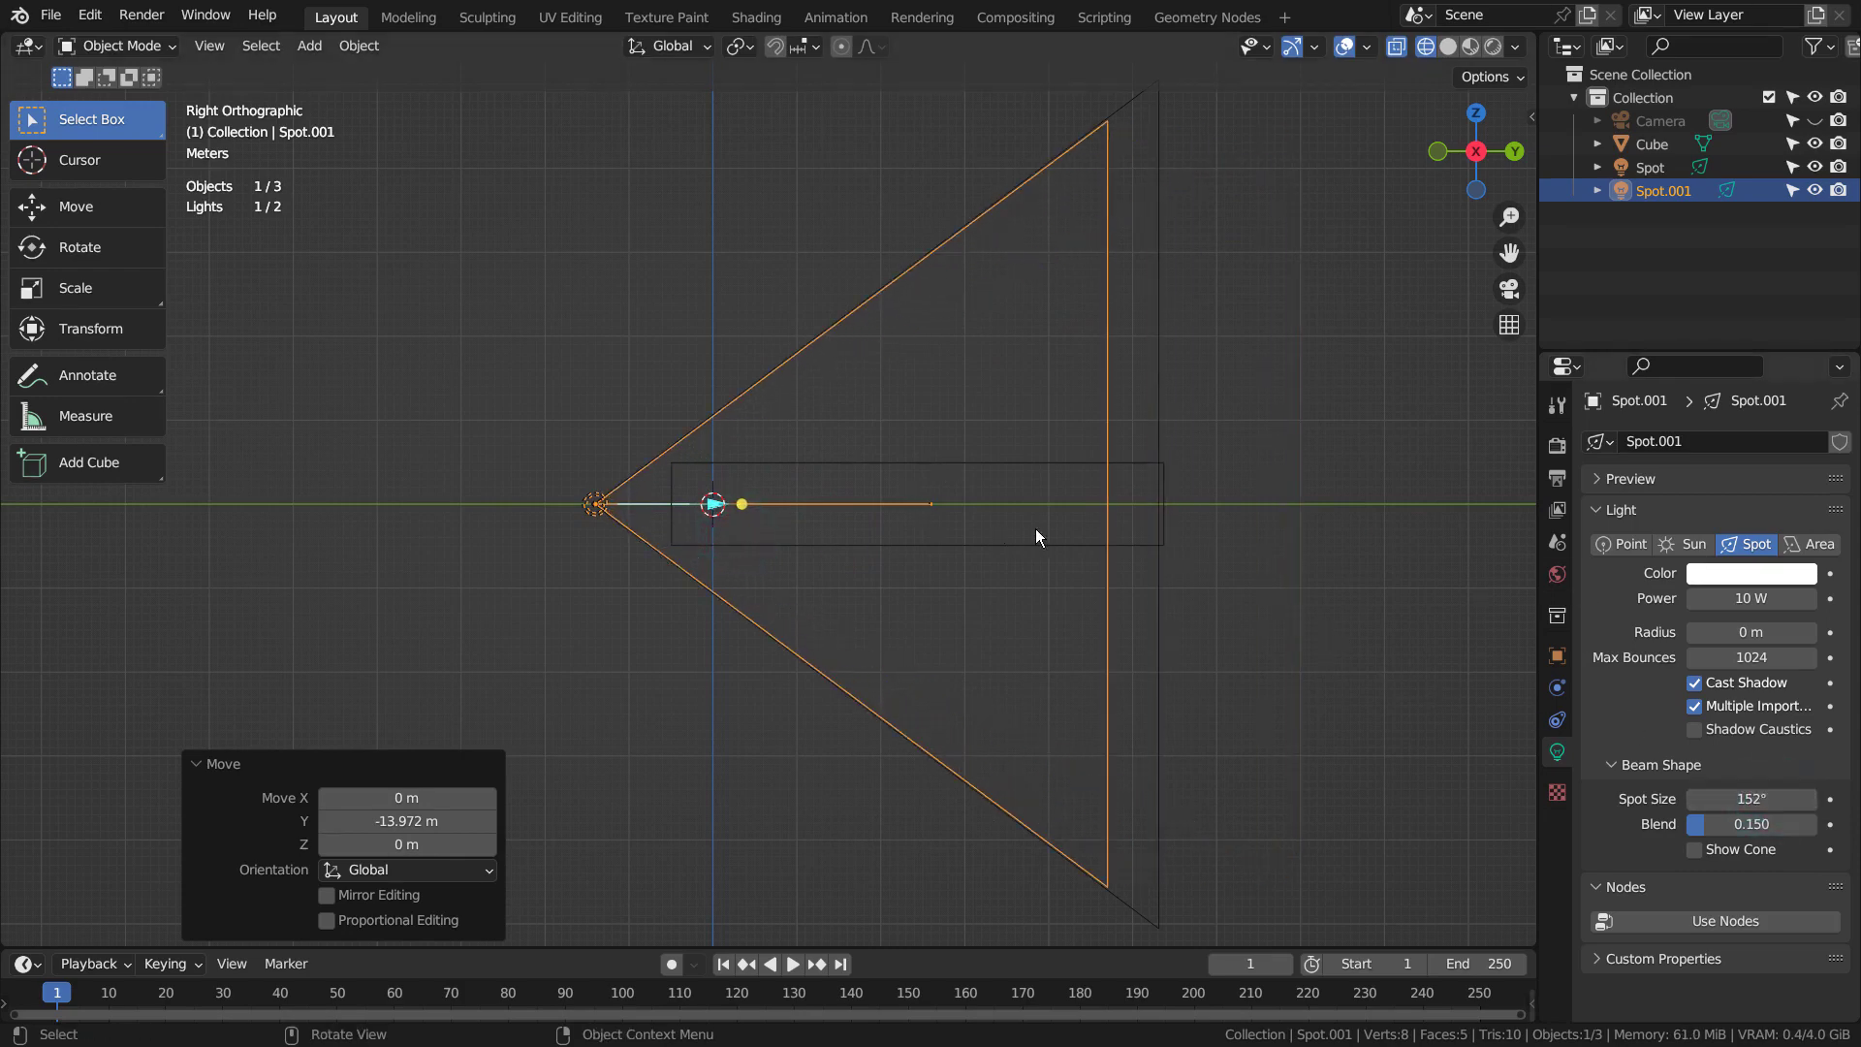
key(s)
key(y)
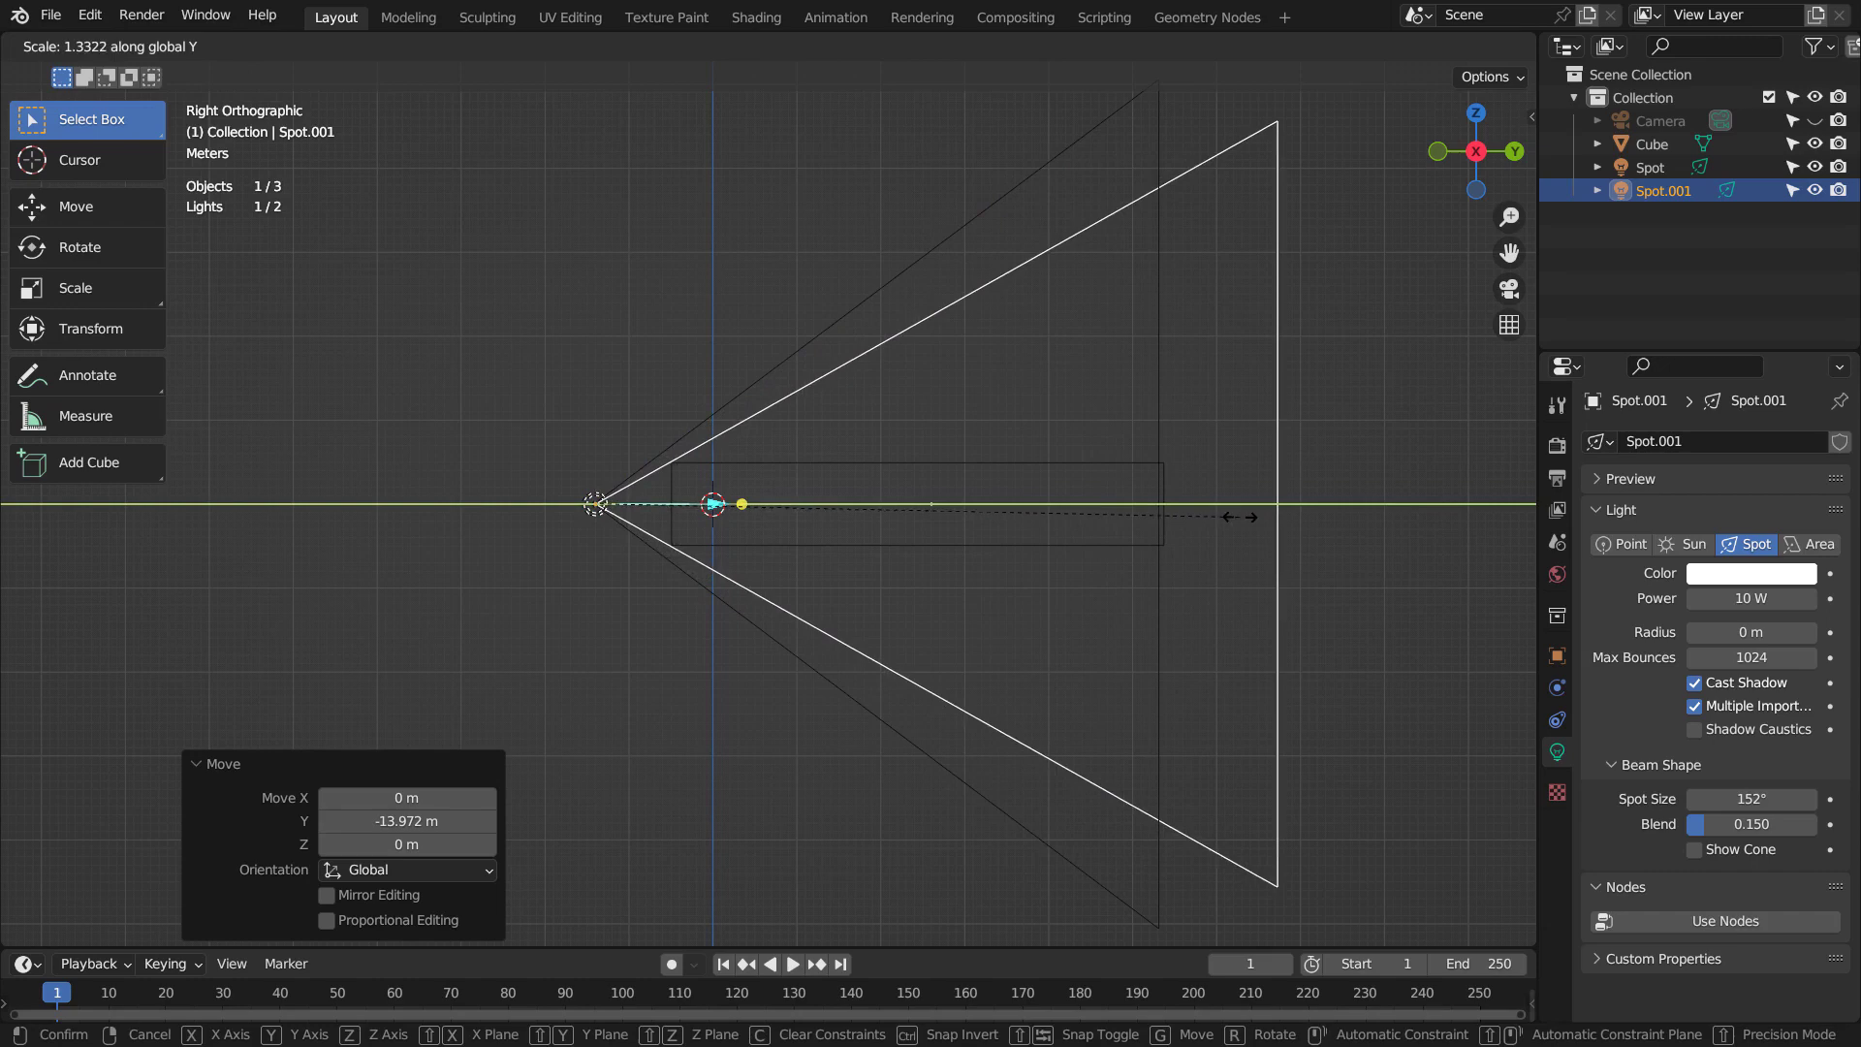
click(1240, 516)
key(s)
click(1335, 505)
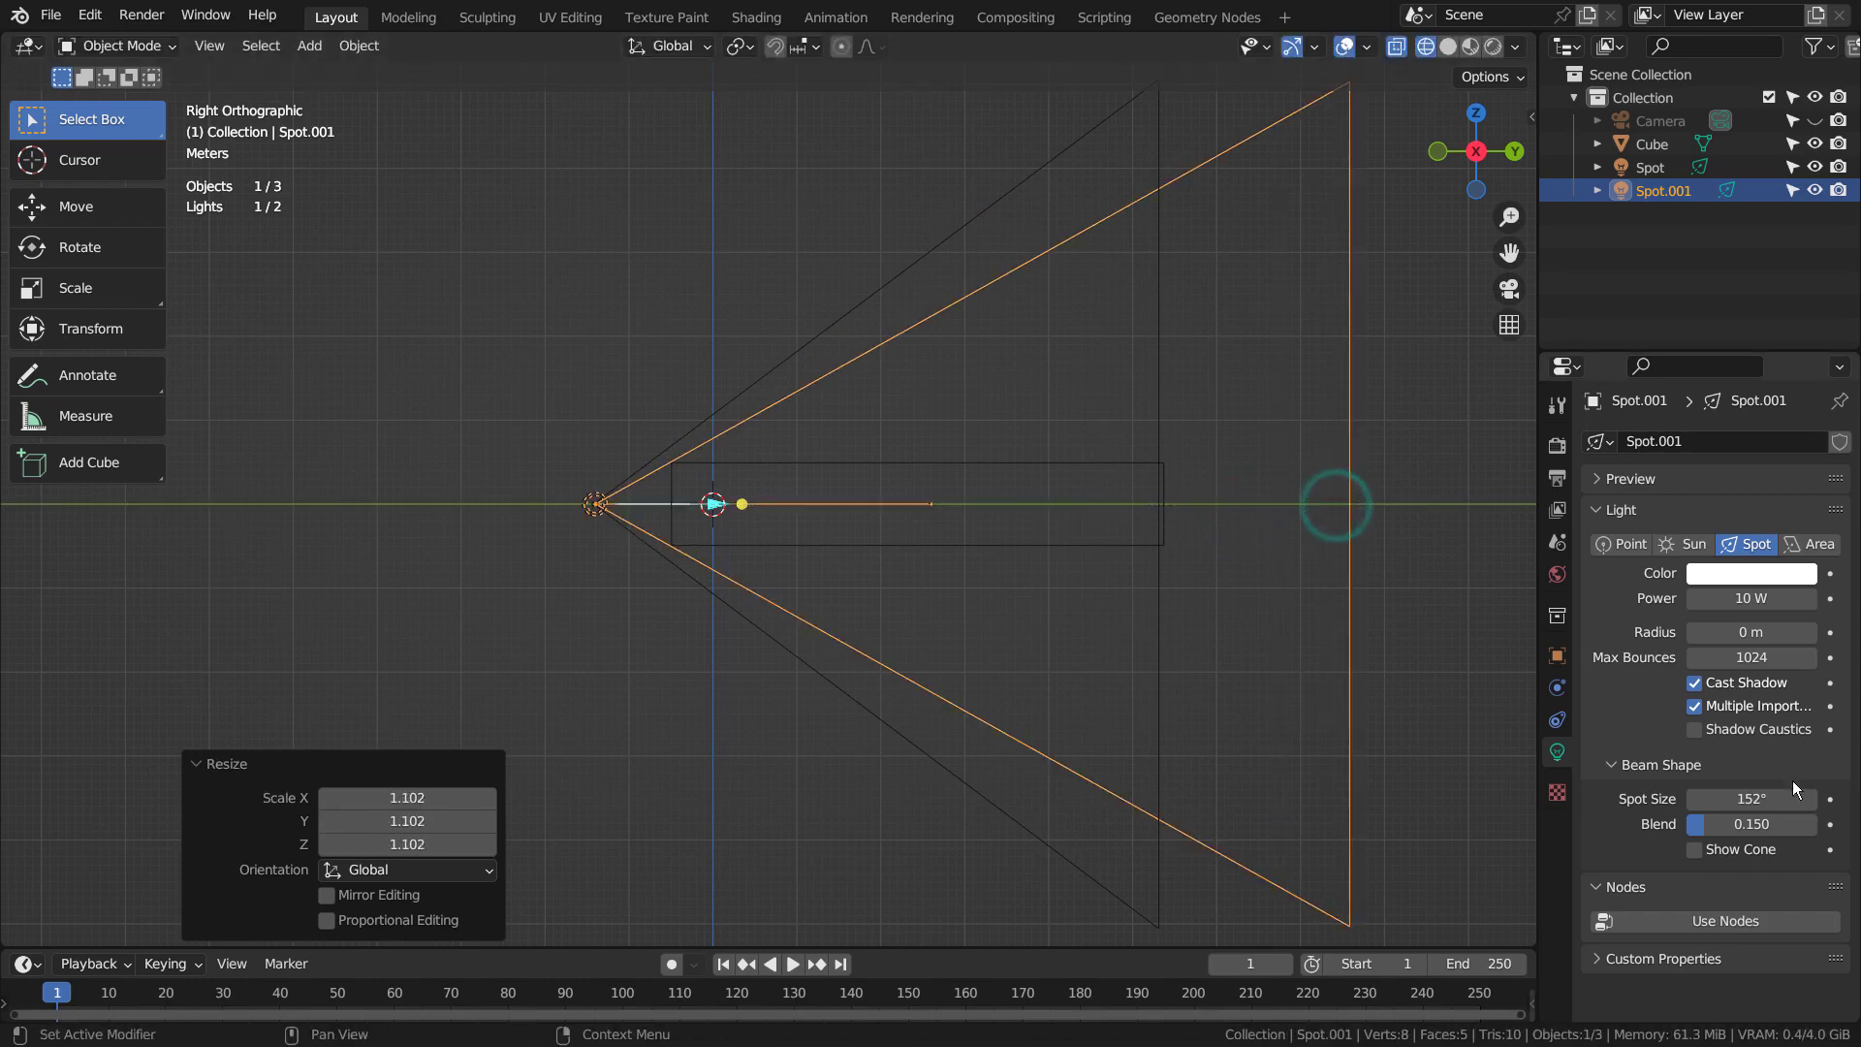
drag(1795, 798, 1829, 798)
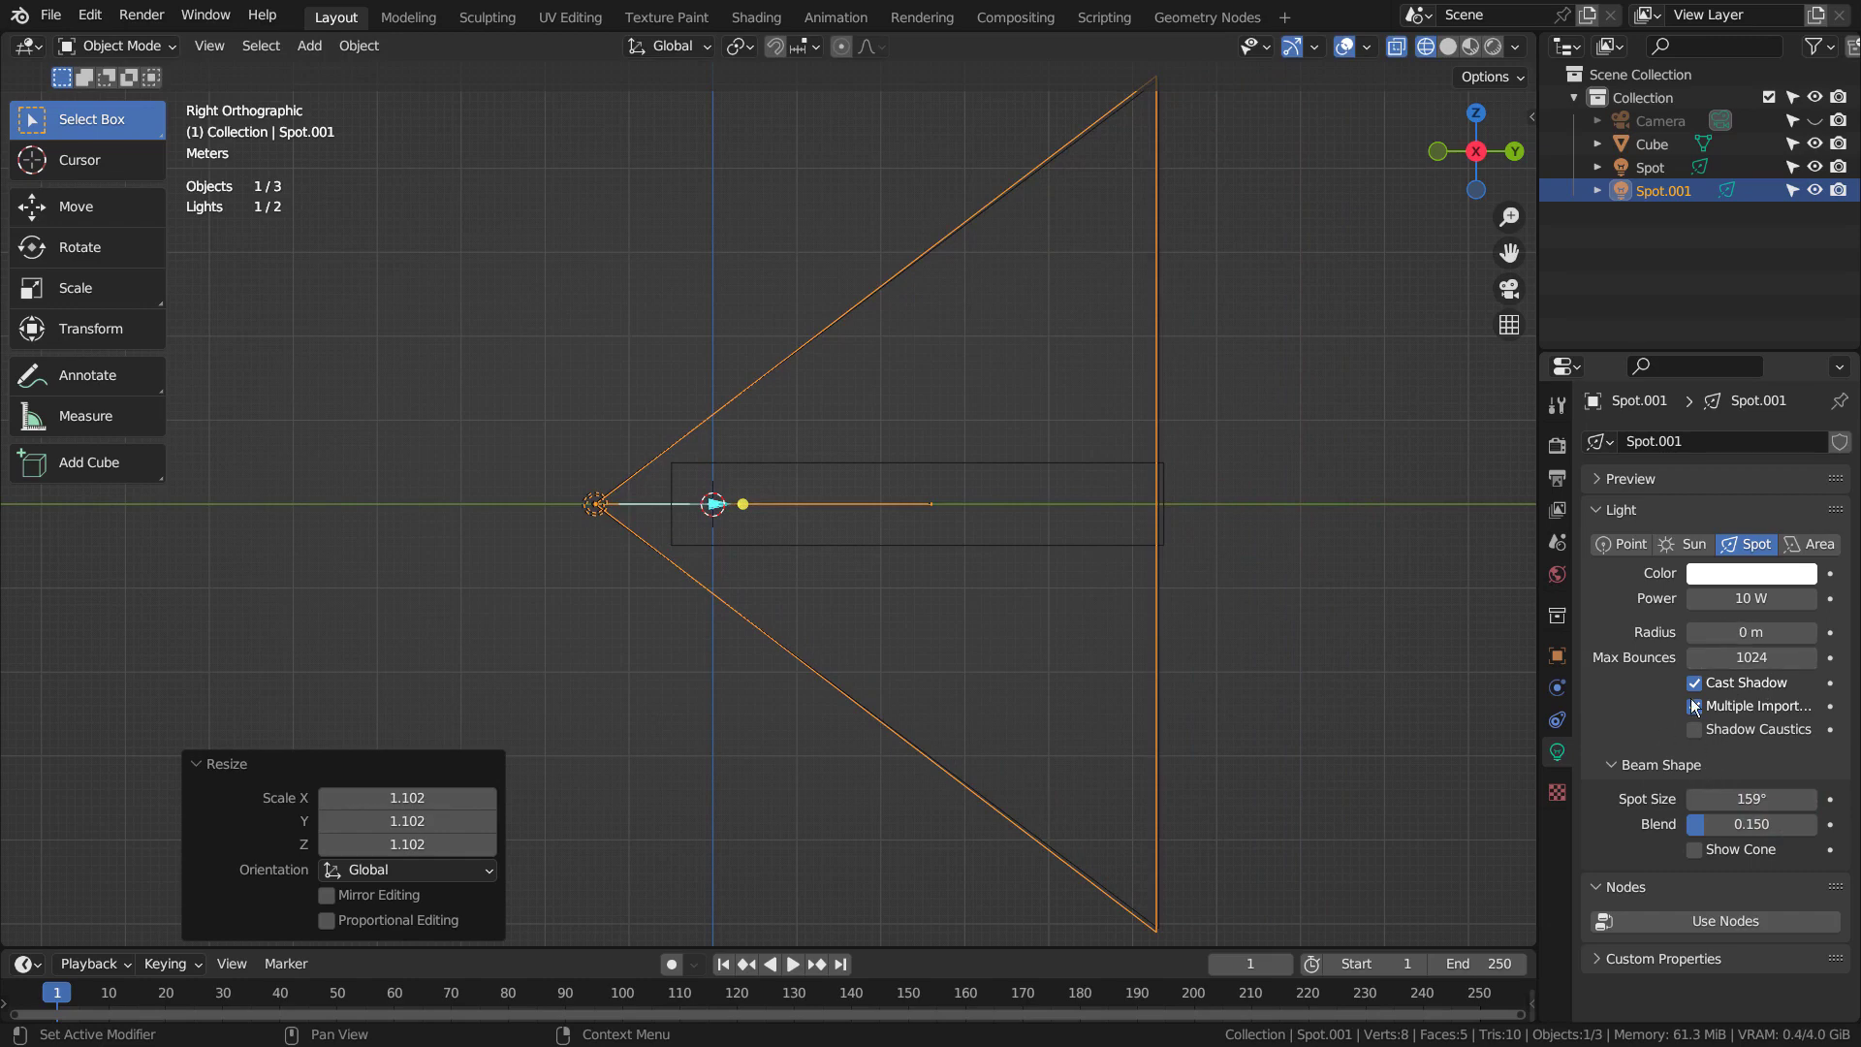
Inspect the original Spot light's settings, delete Spot.001, and view the scene through Spot.
click(1626, 167)
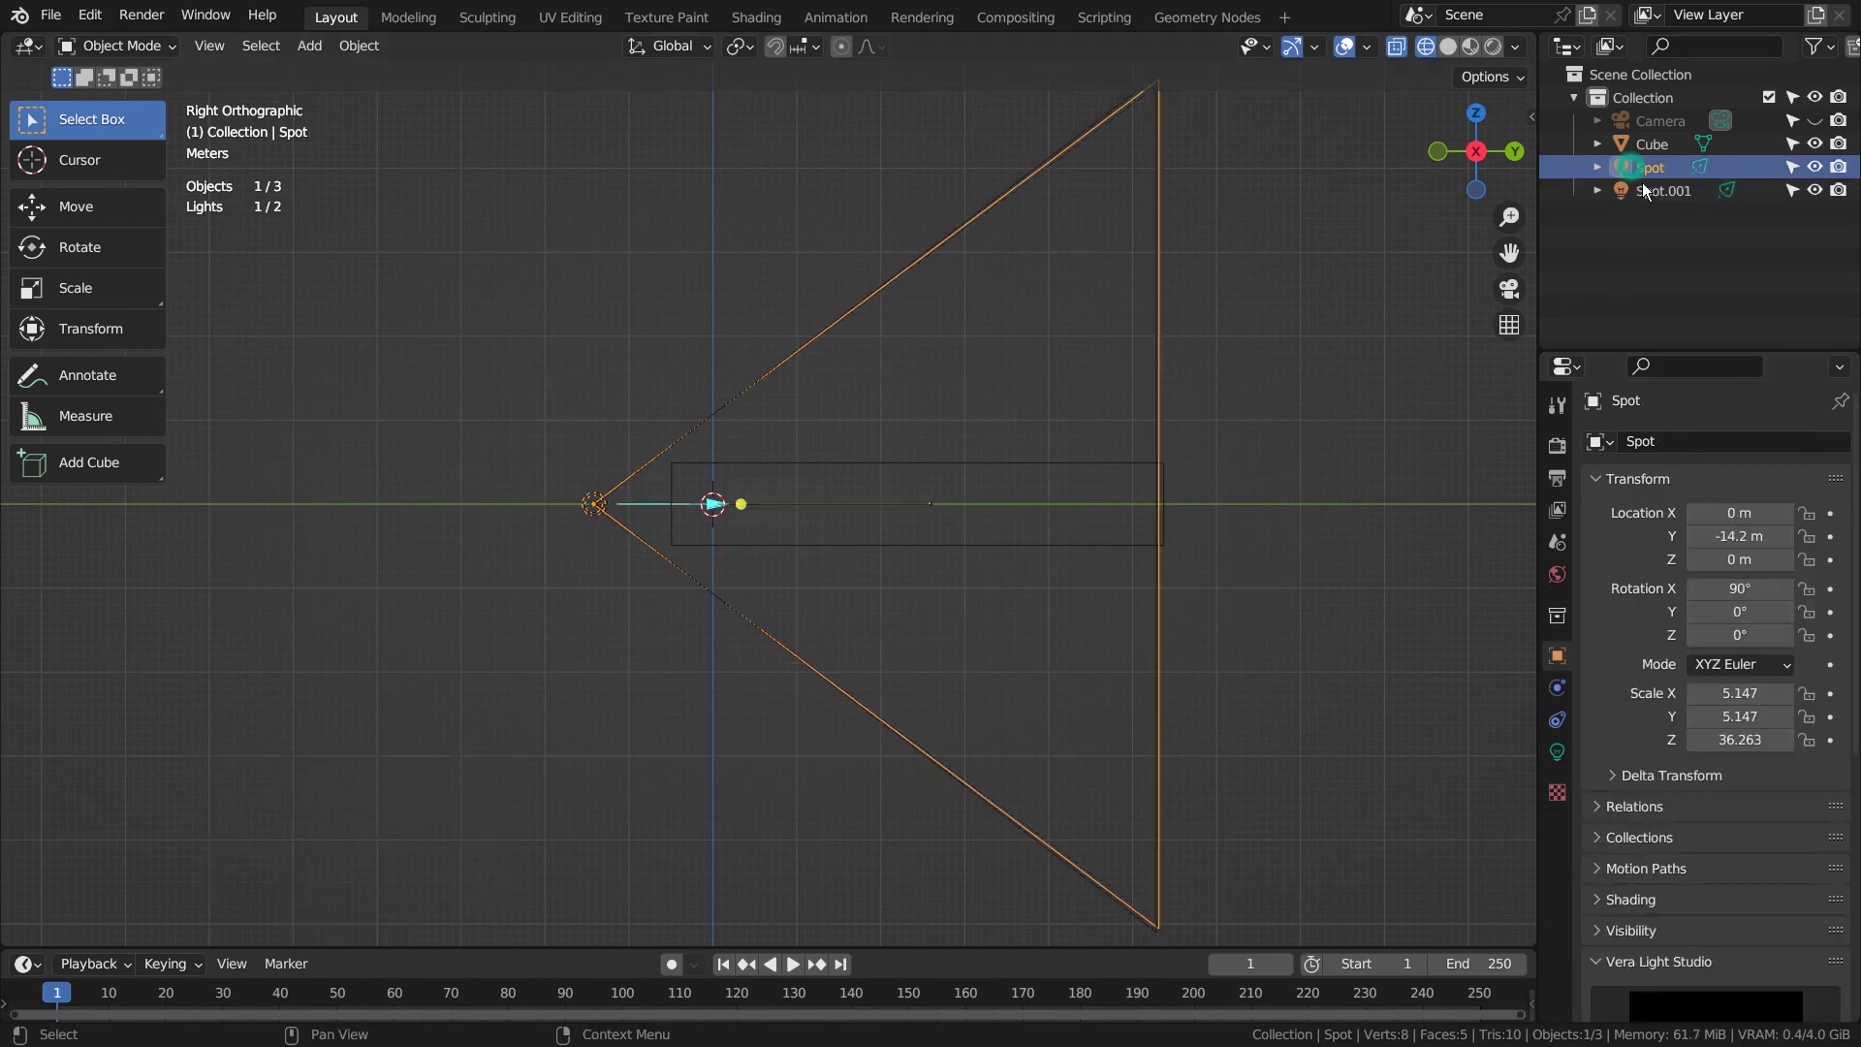
click(1644, 191)
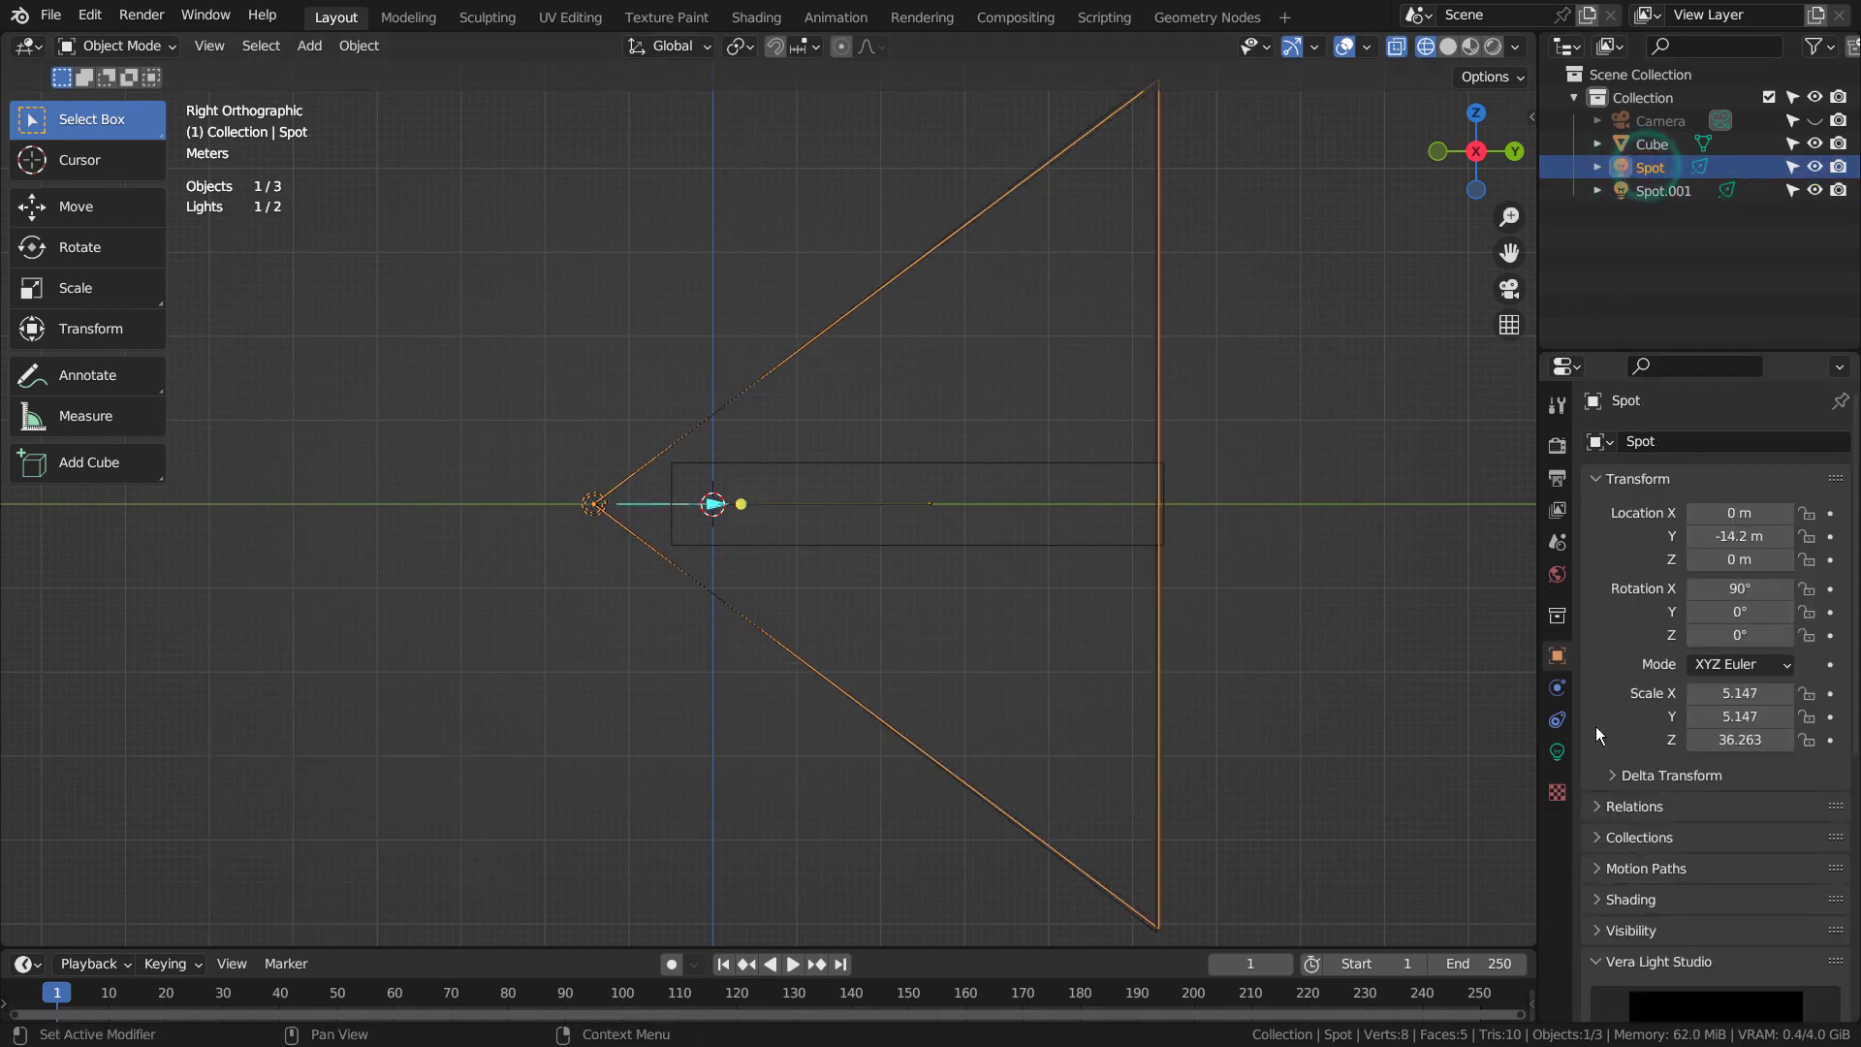
click(1557, 750)
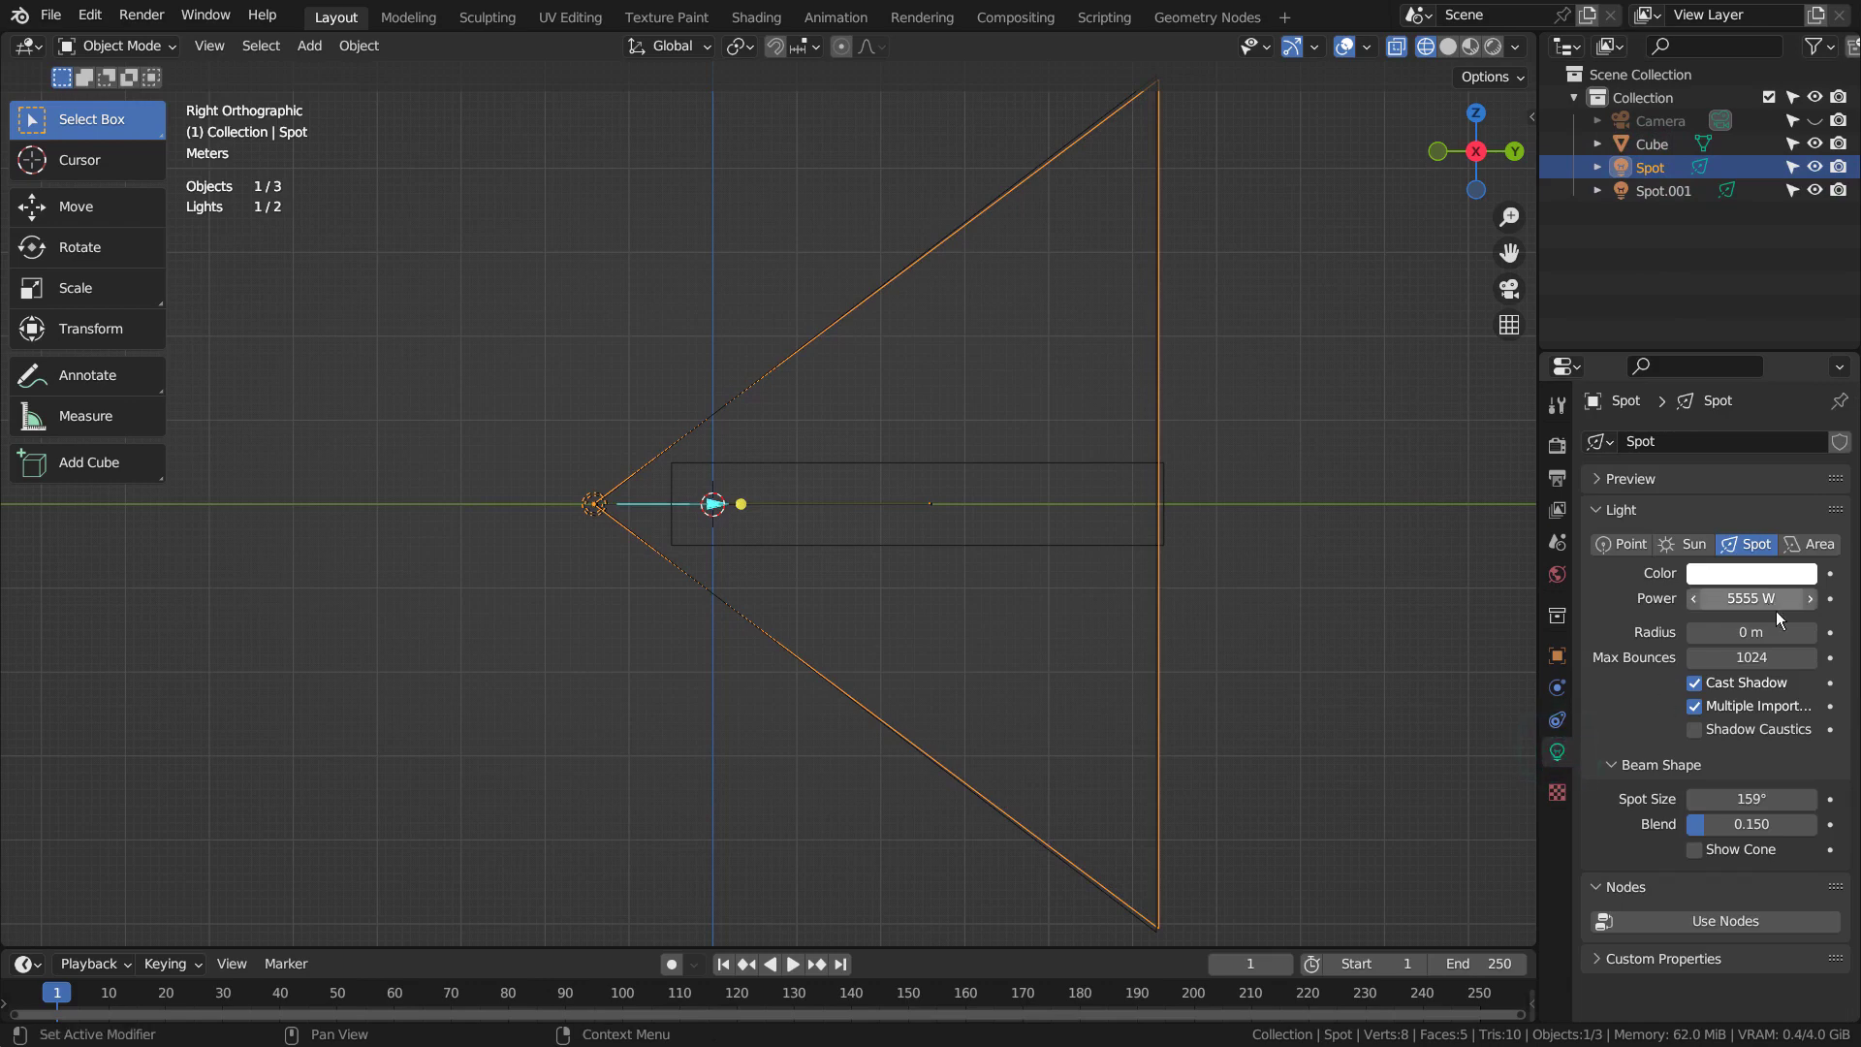
drag(1778, 608, 1711, 601)
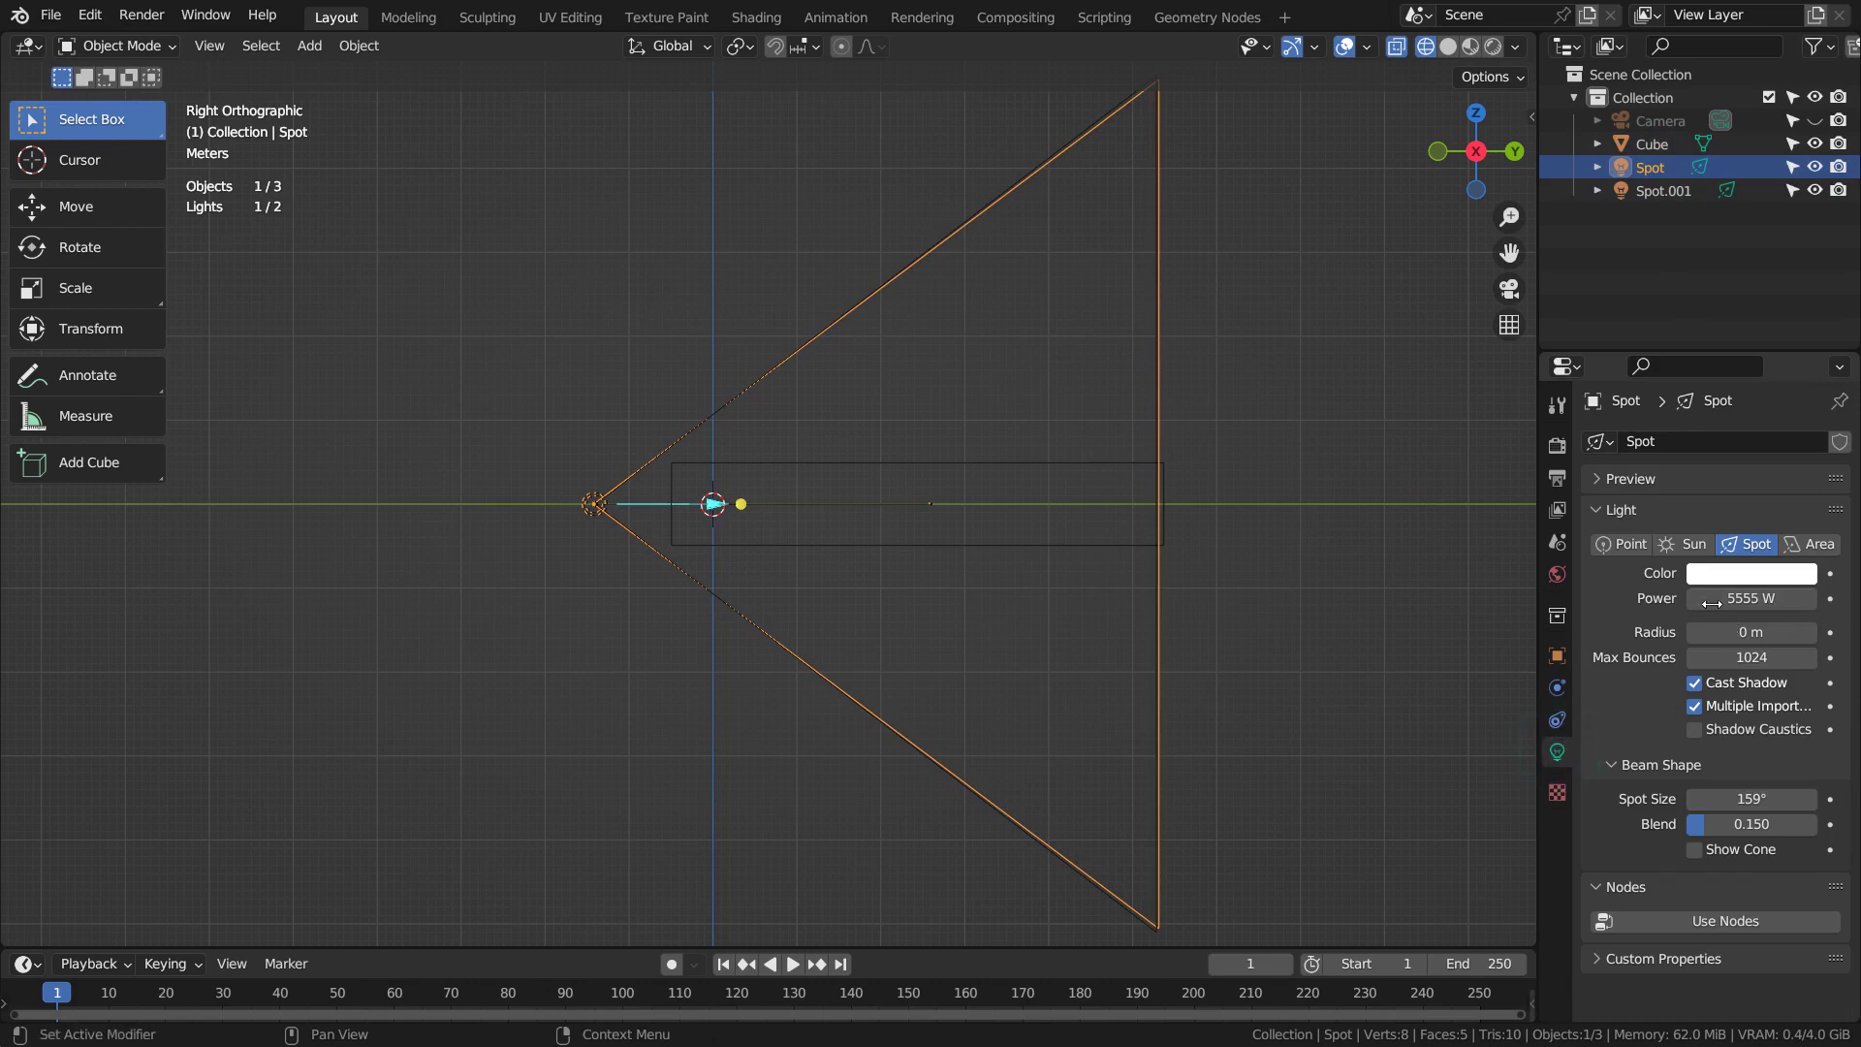
click(1658, 191)
key(Delete)
click(1638, 169)
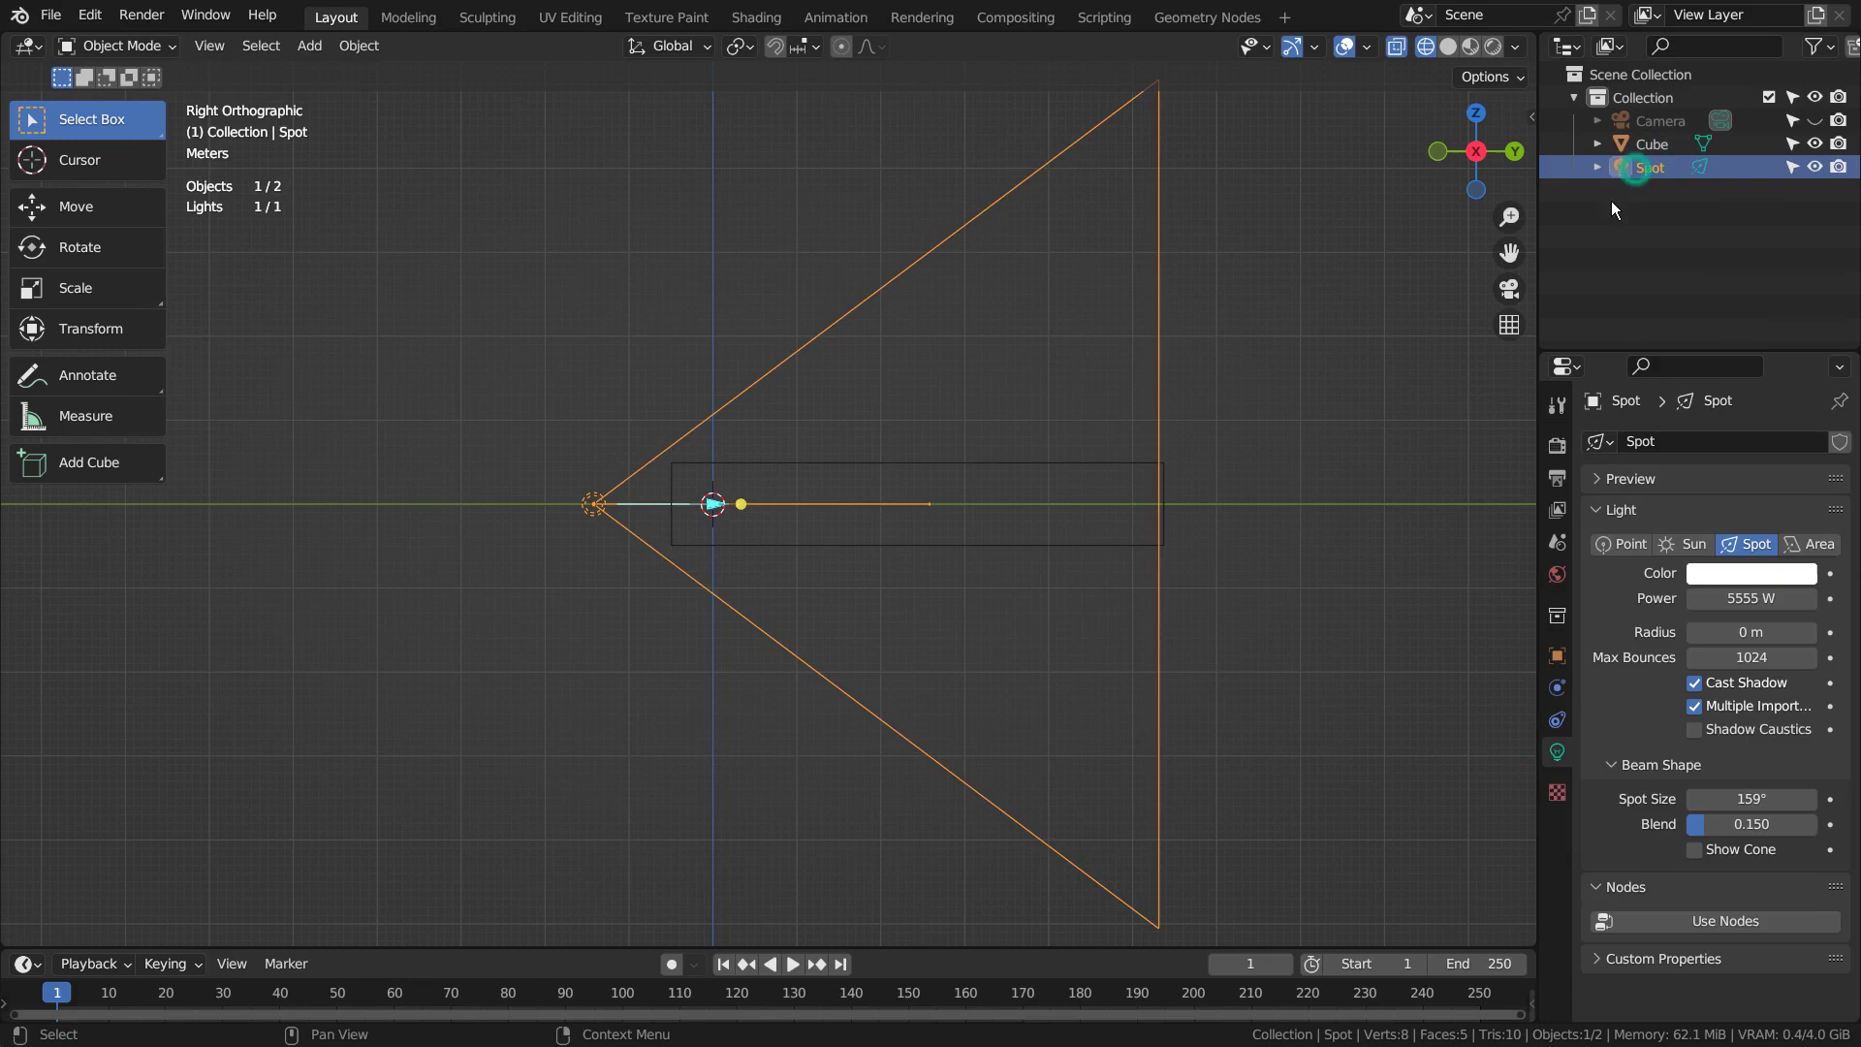
key(ctrl+KP_0)
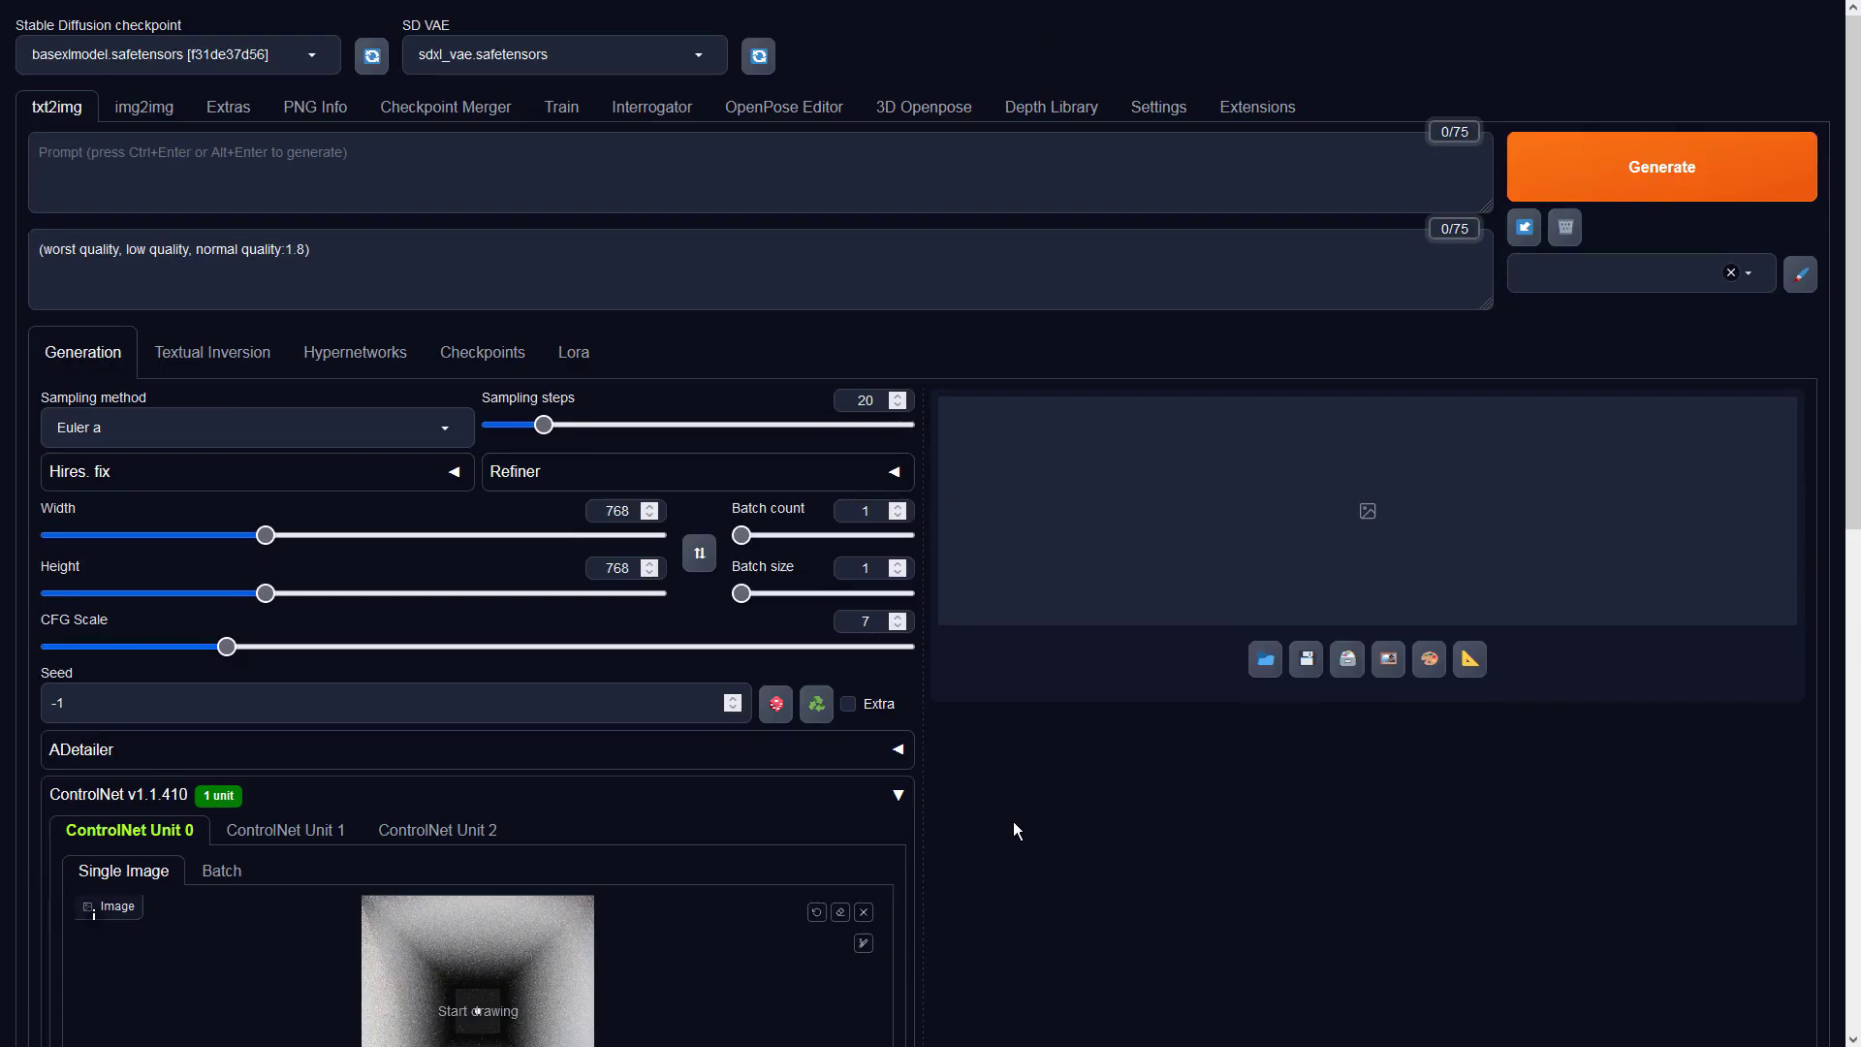
scroll(1014, 821, down, 3)
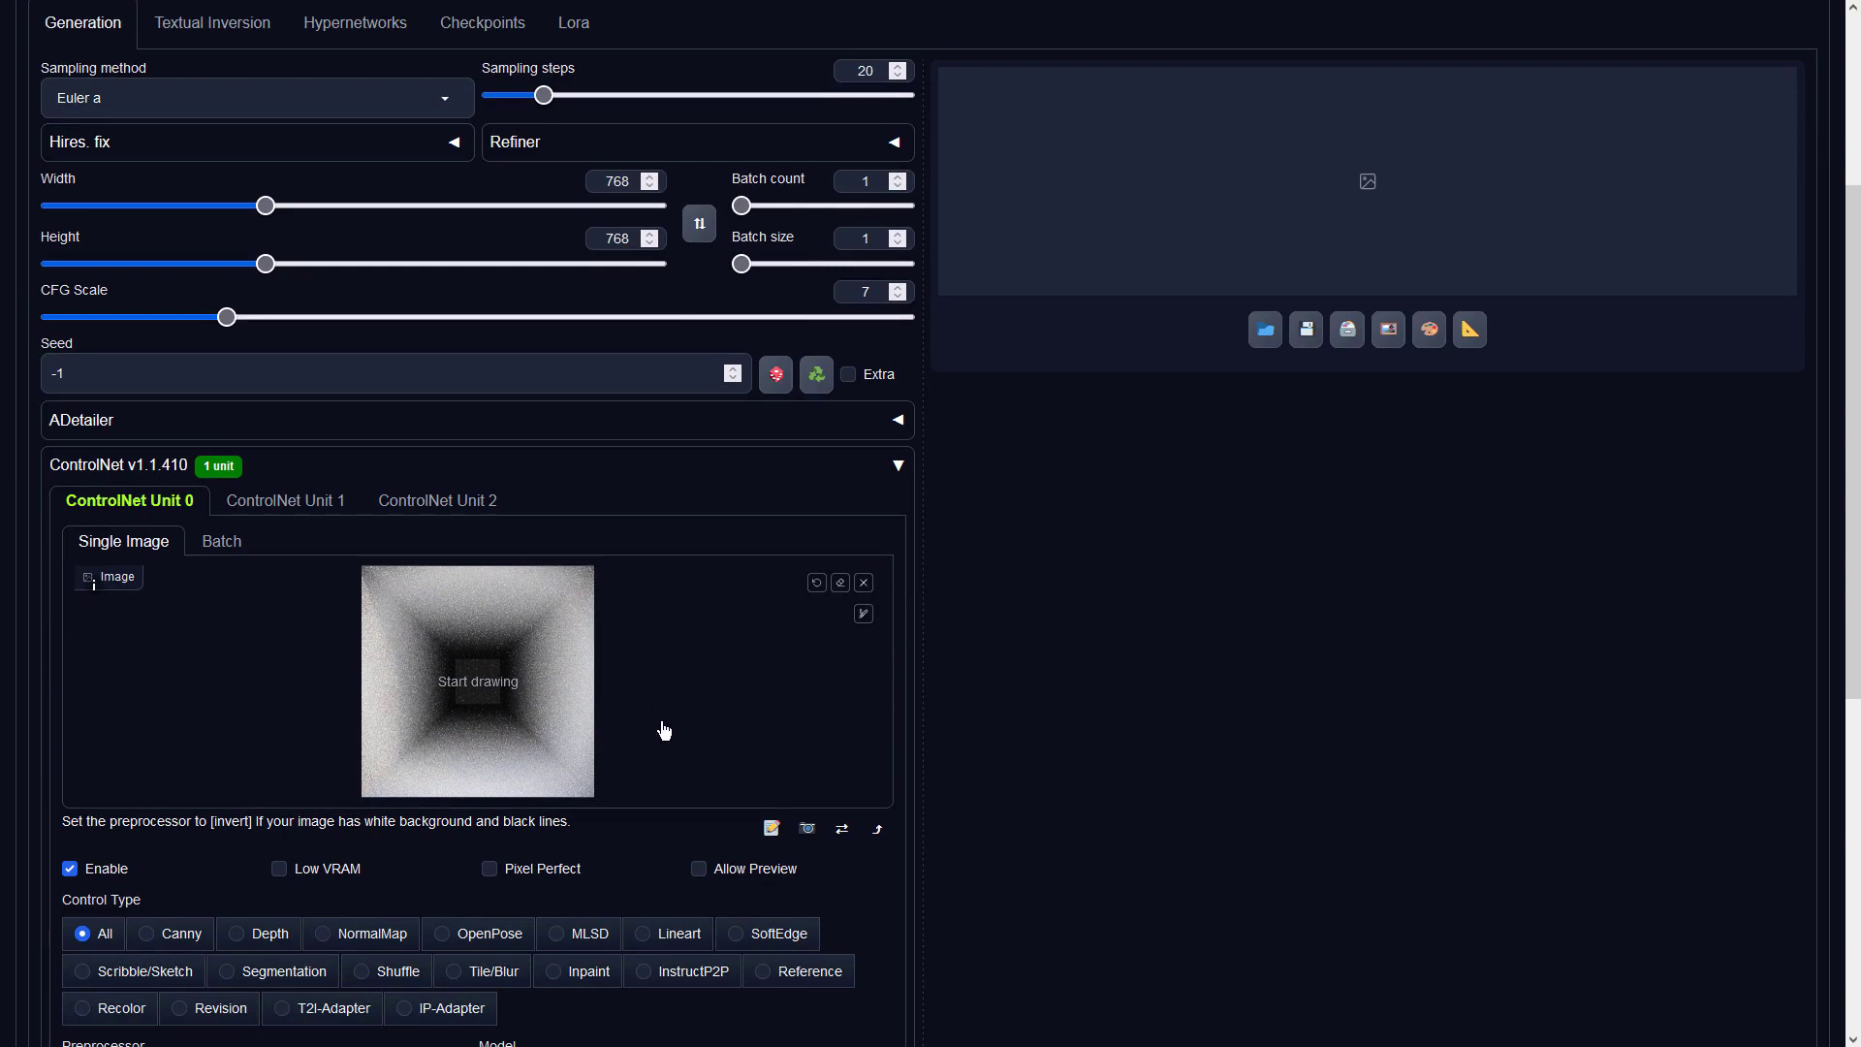
scroll(663, 730, down, 3)
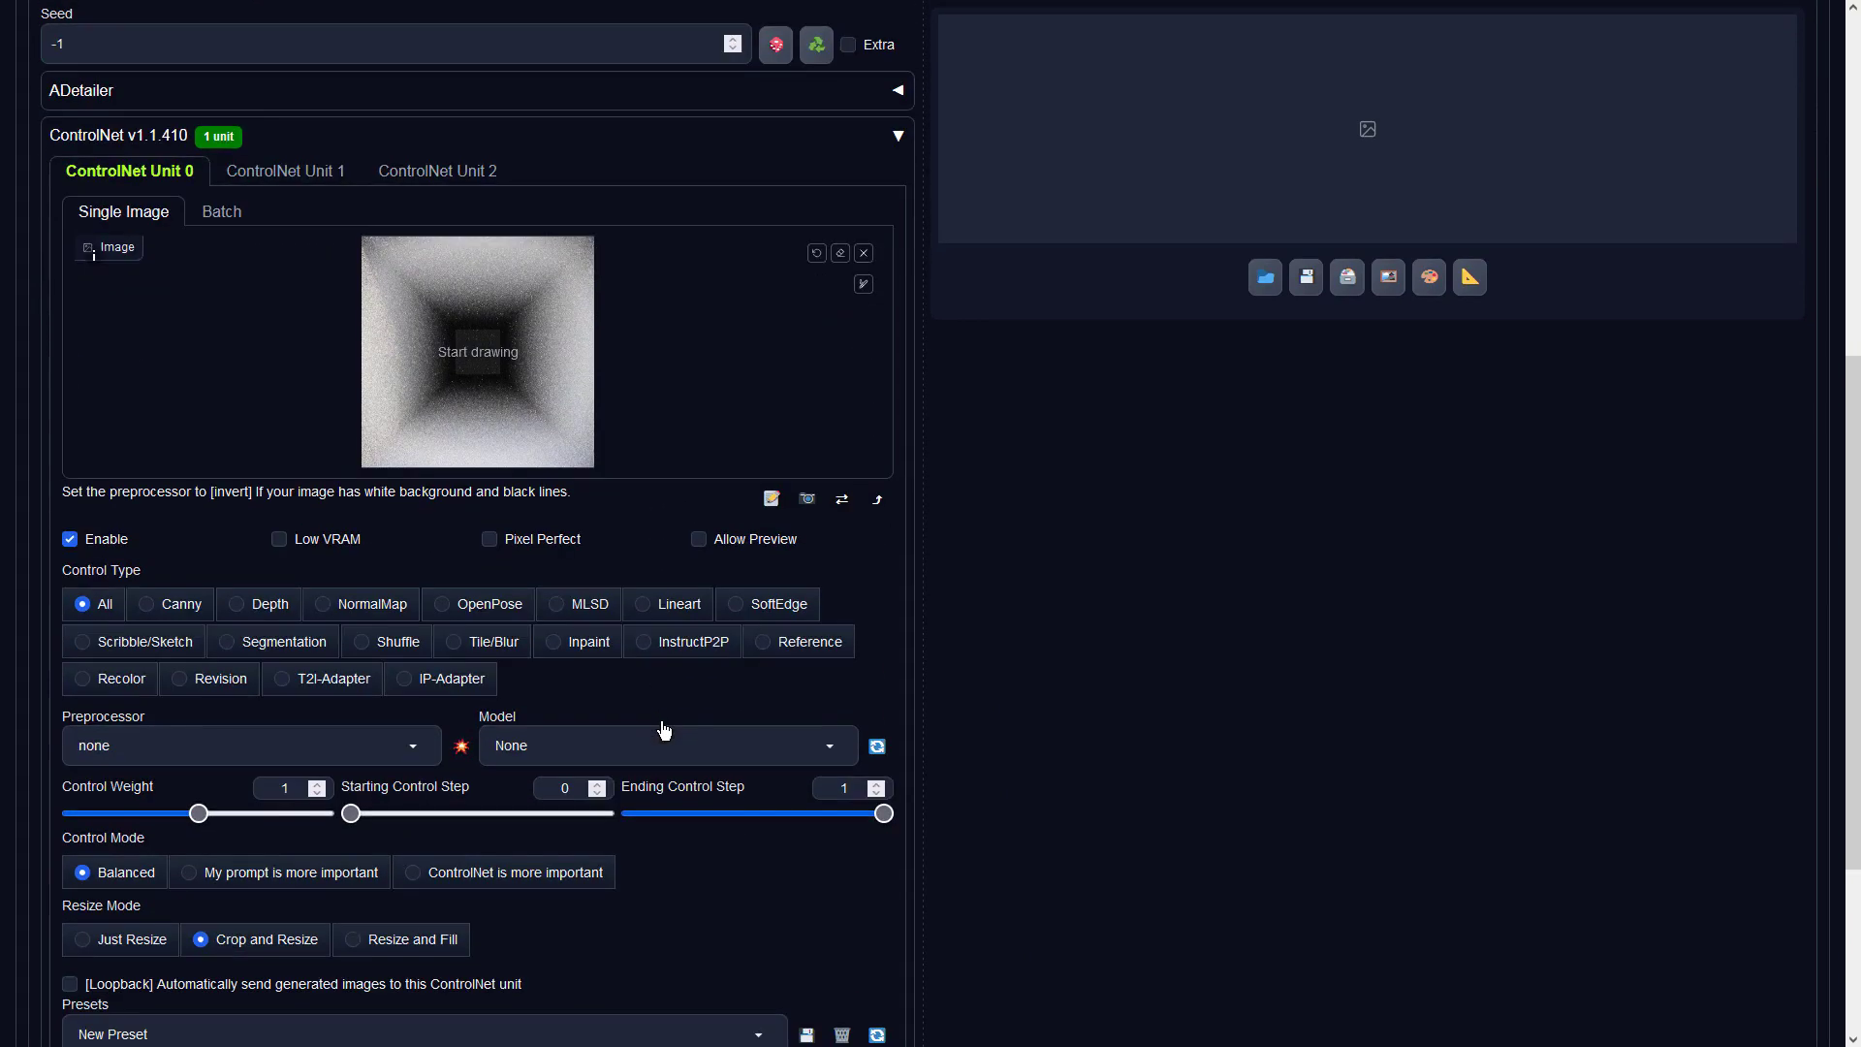
Set ControlNet to Depth with preprocessor none and model sai_xl_depth_256lora, then start the positive prompt.
click(238, 603)
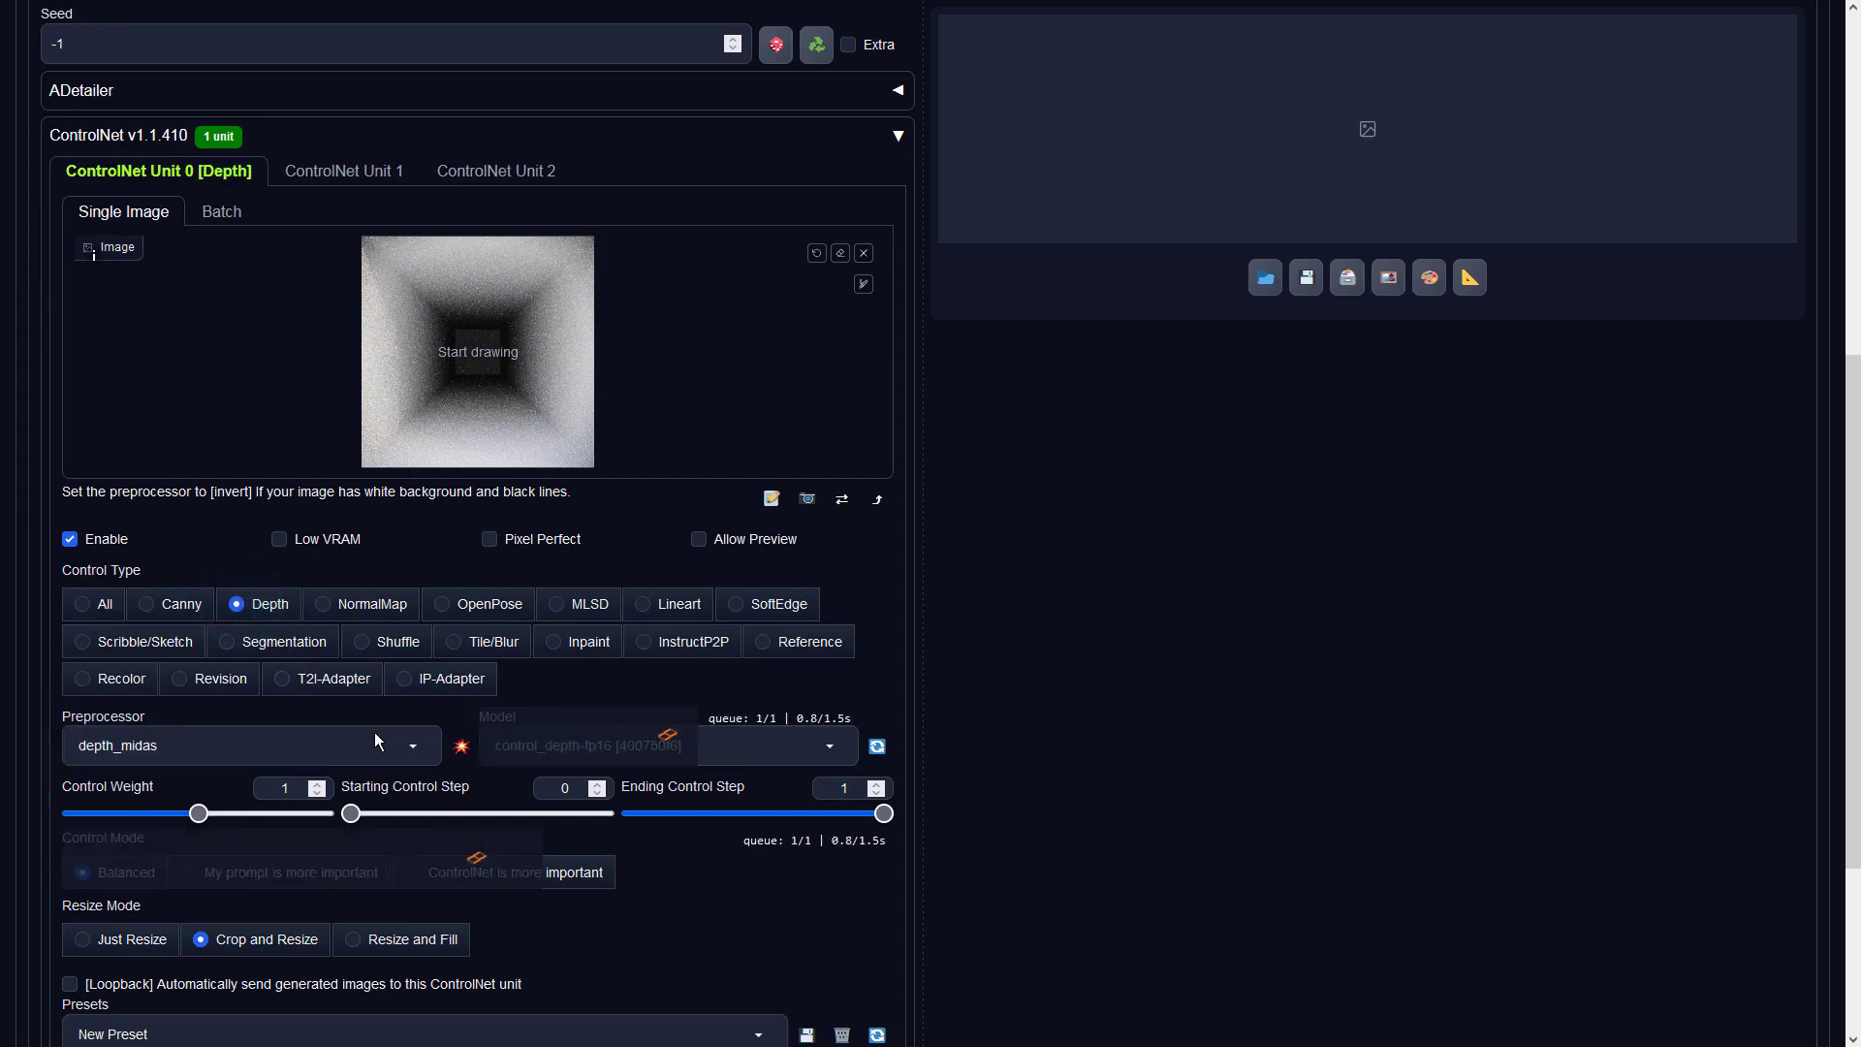
click(415, 747)
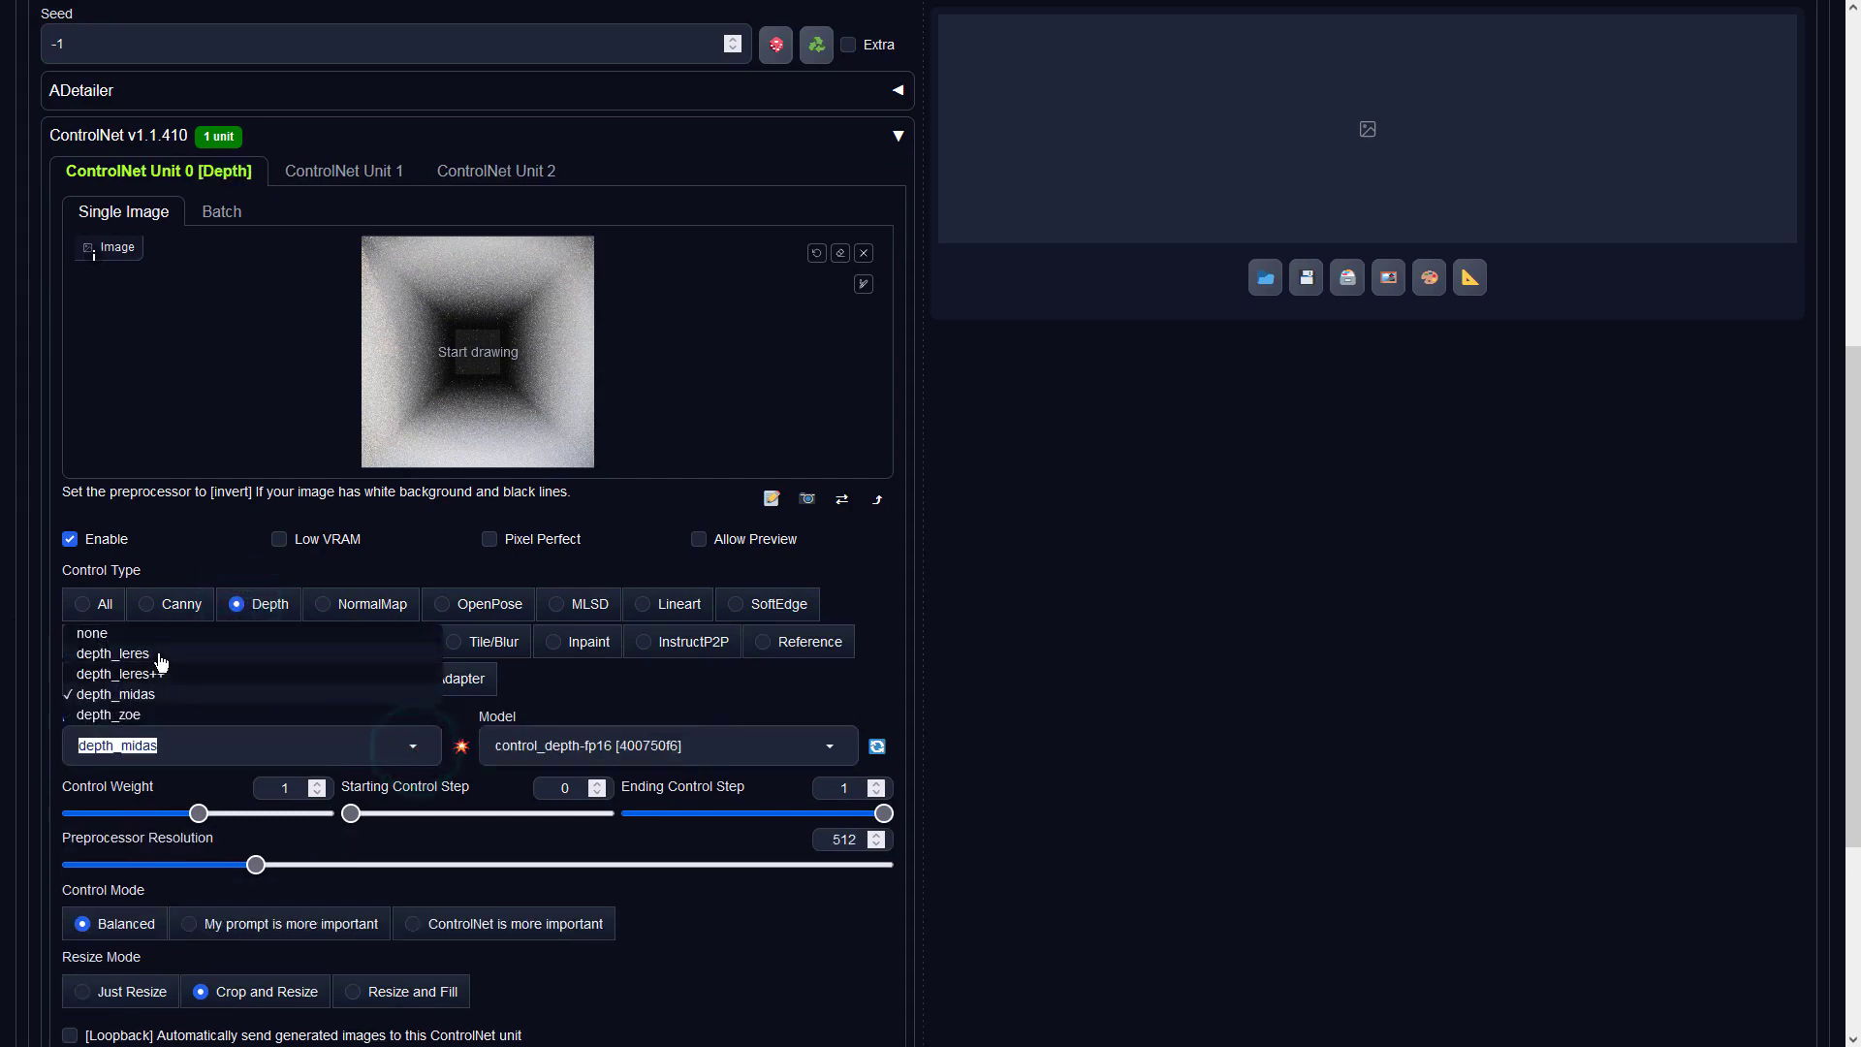
click(96, 634)
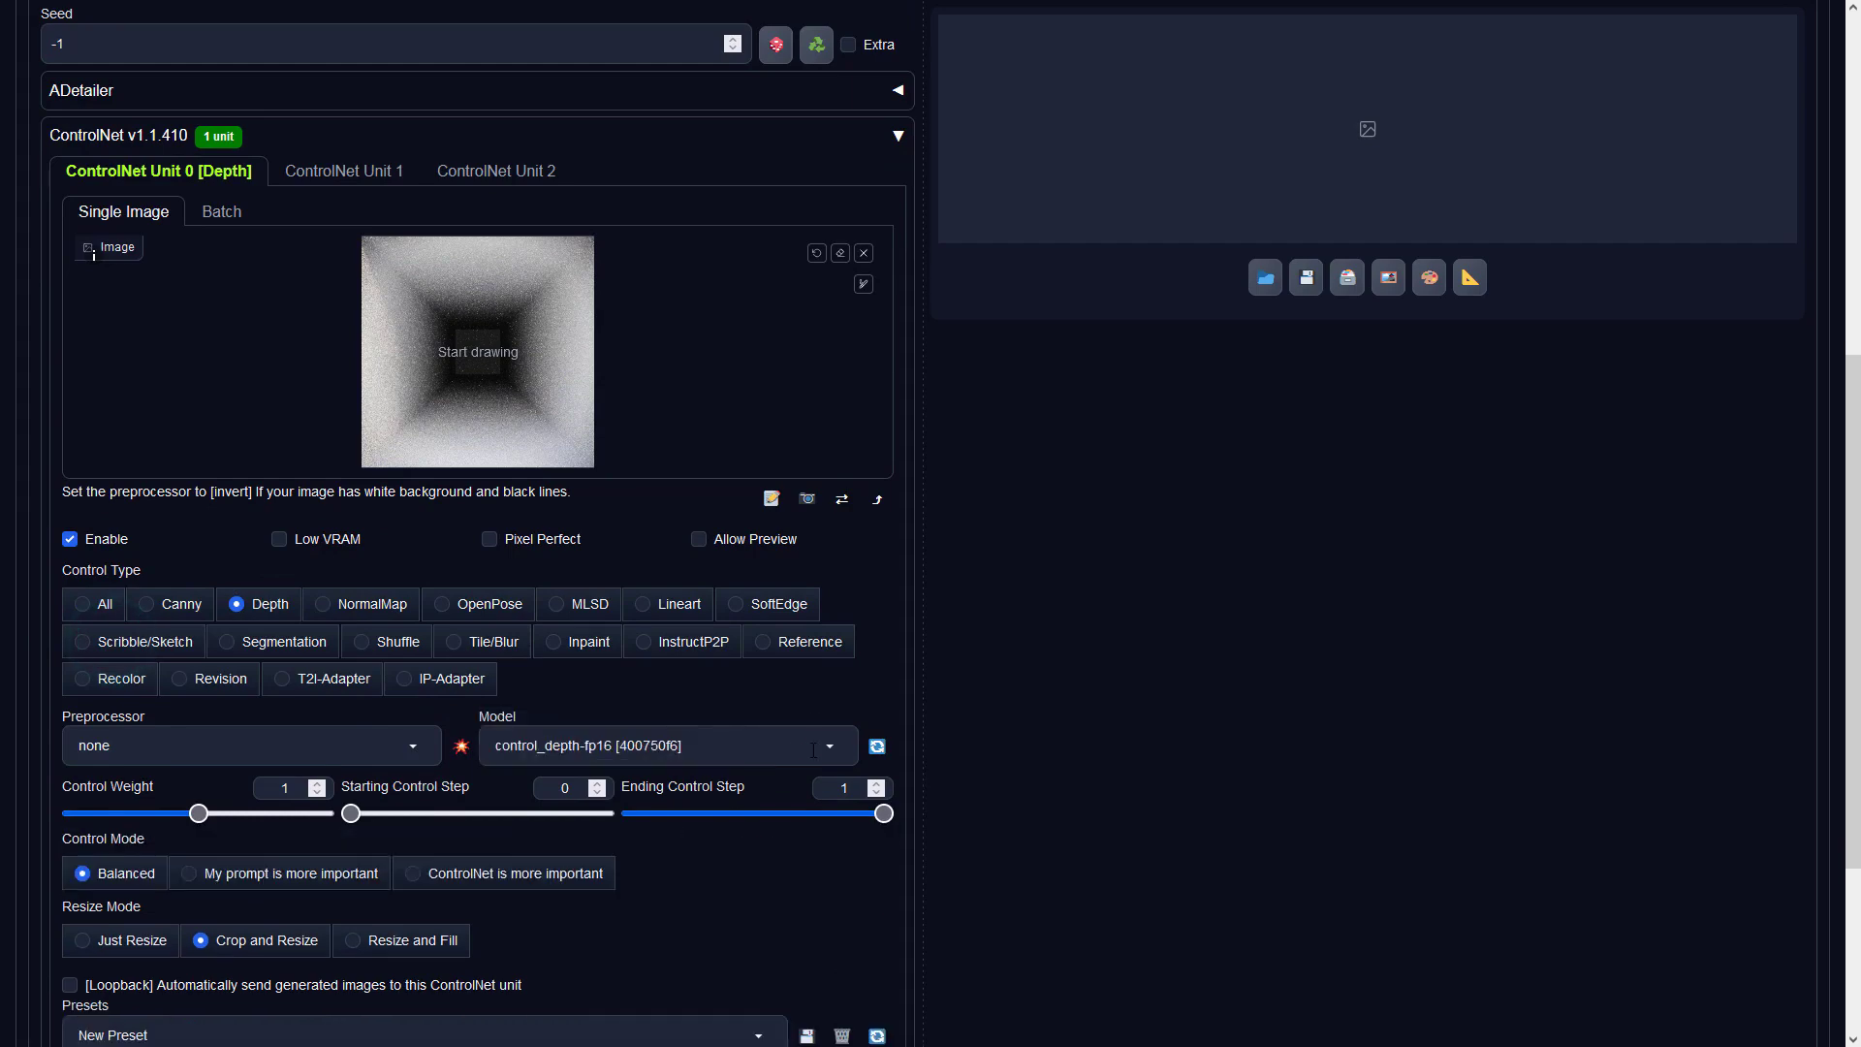
click(751, 747)
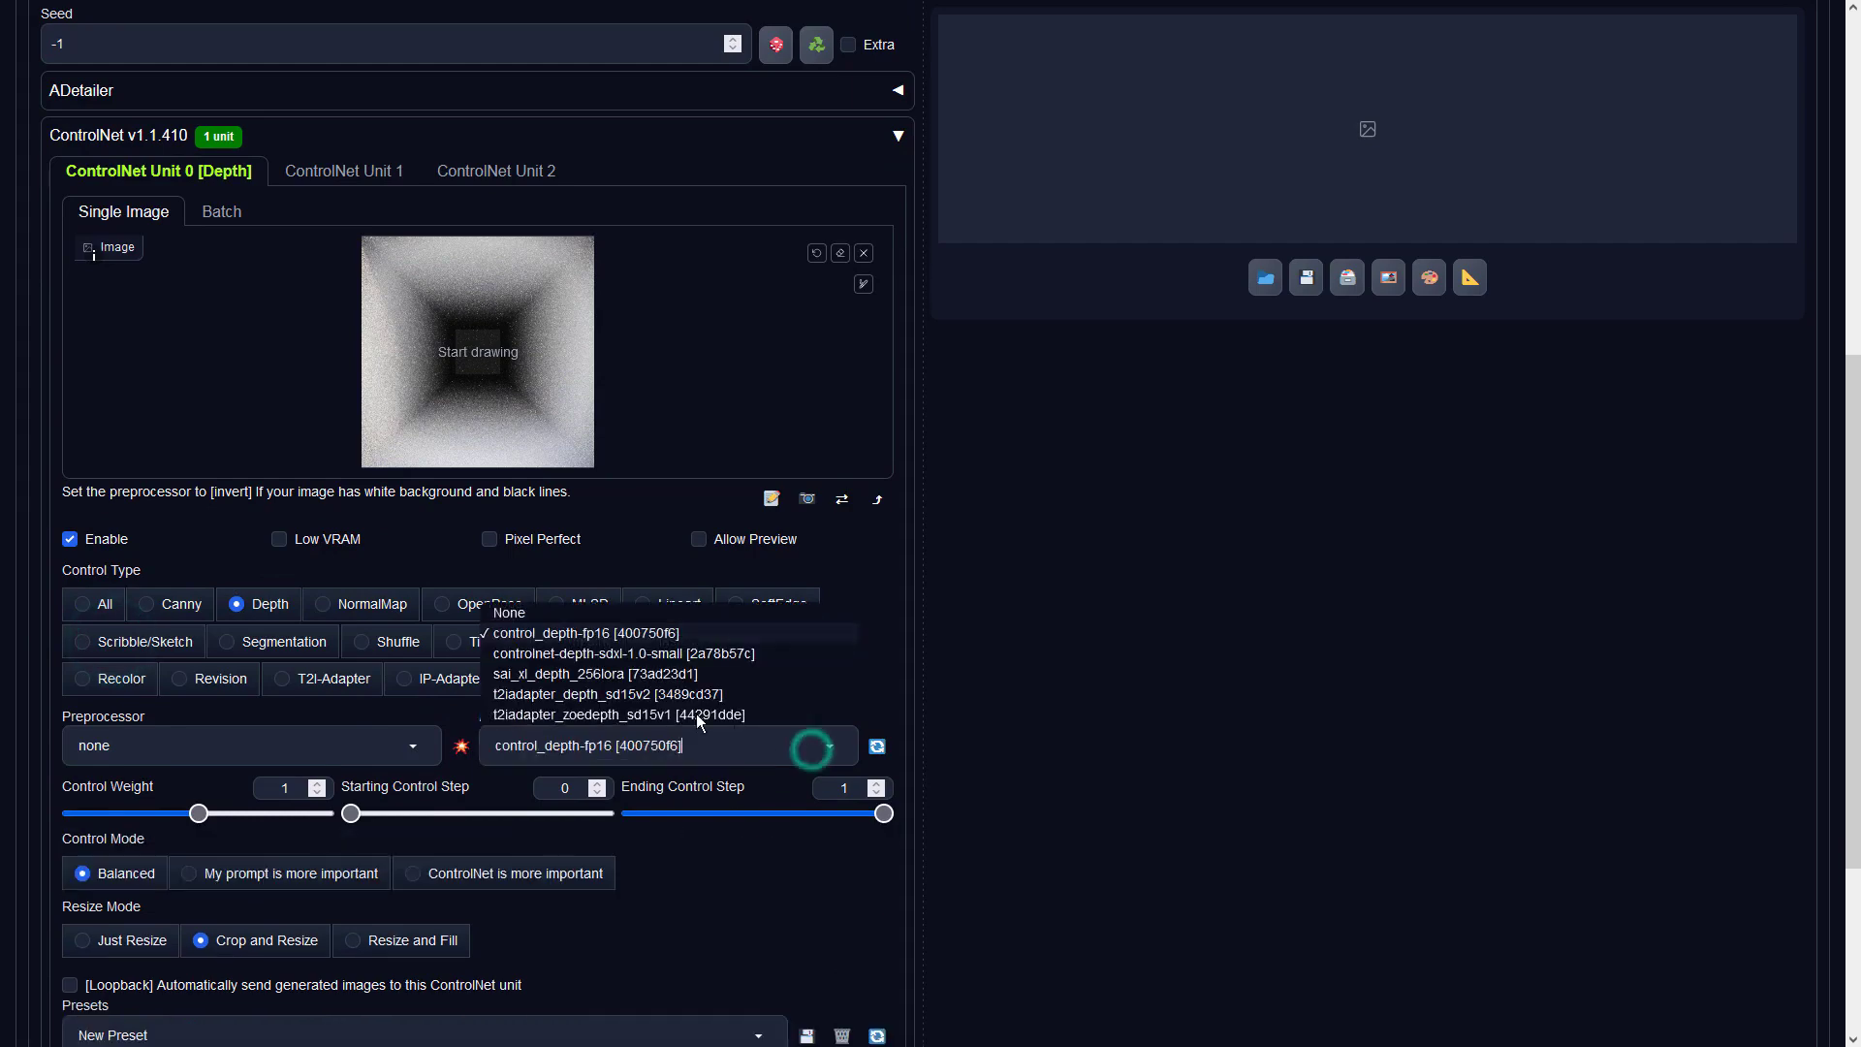
click(567, 675)
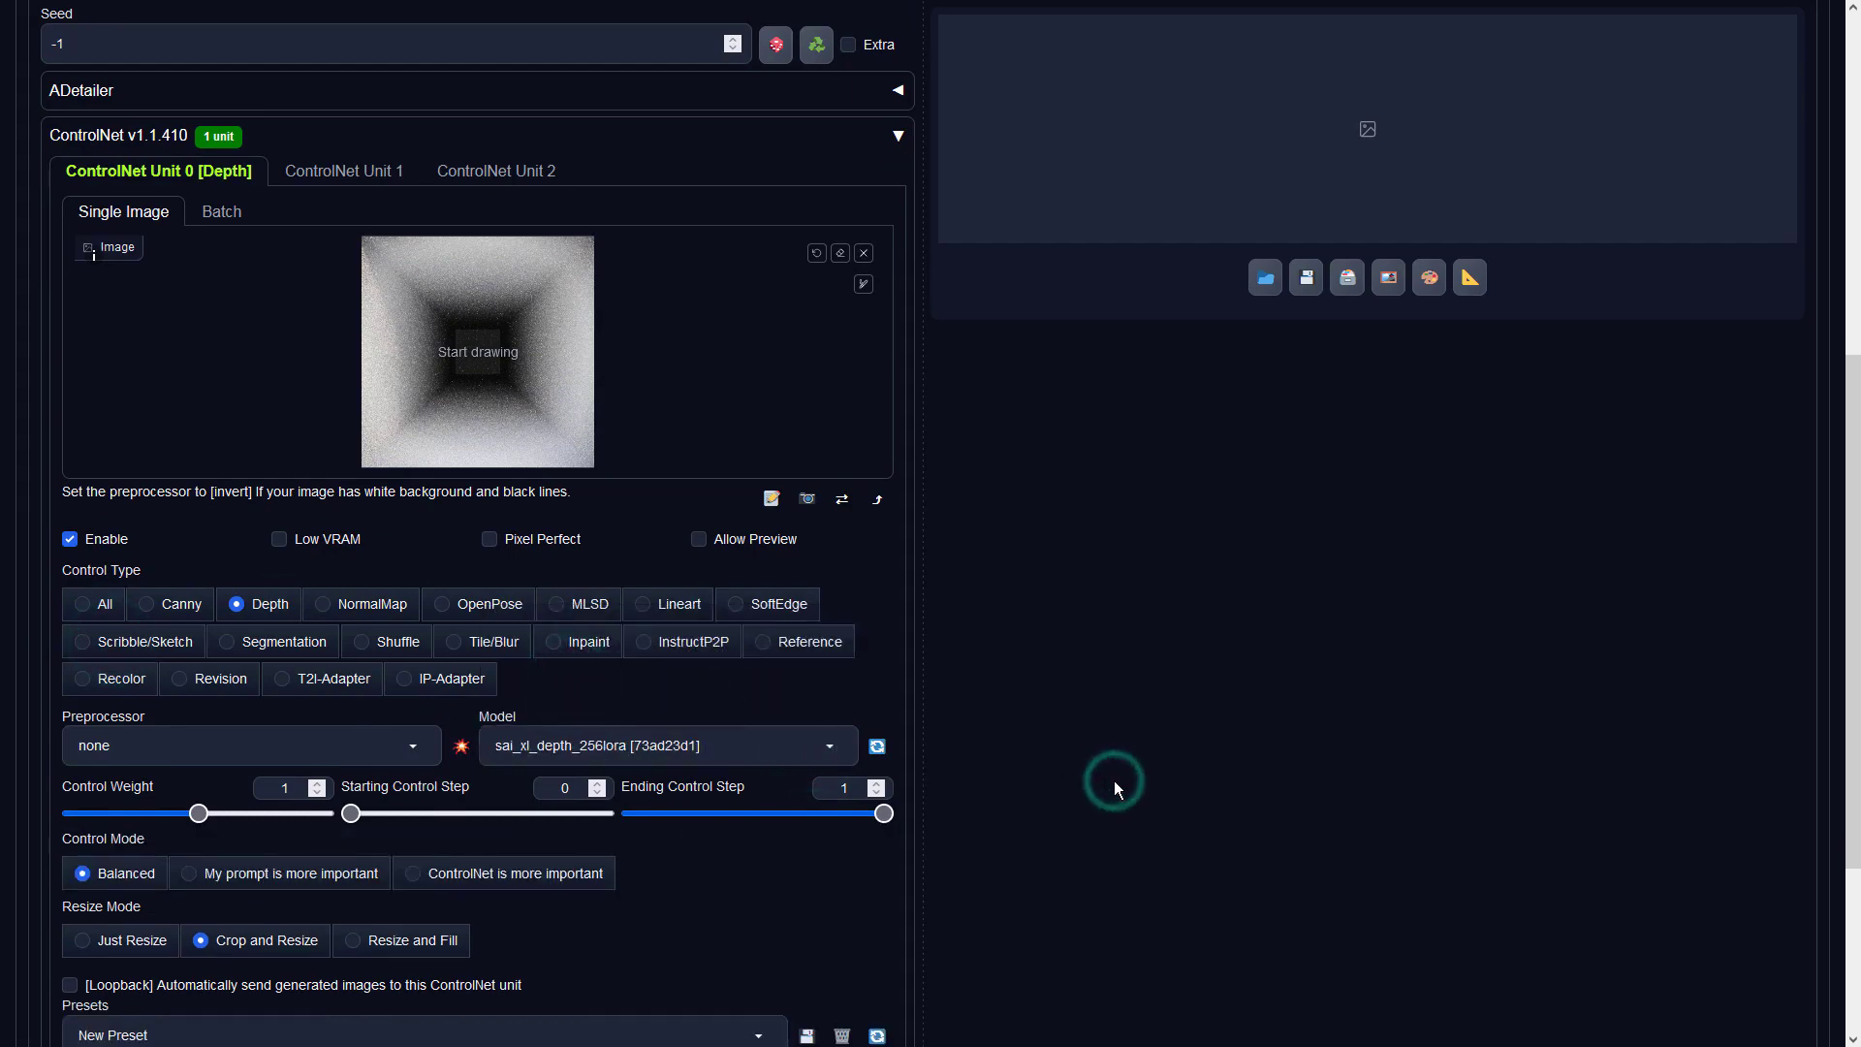
scroll(1114, 780, up, 2)
scroll(1114, 781, up, 3)
click(379, 184)
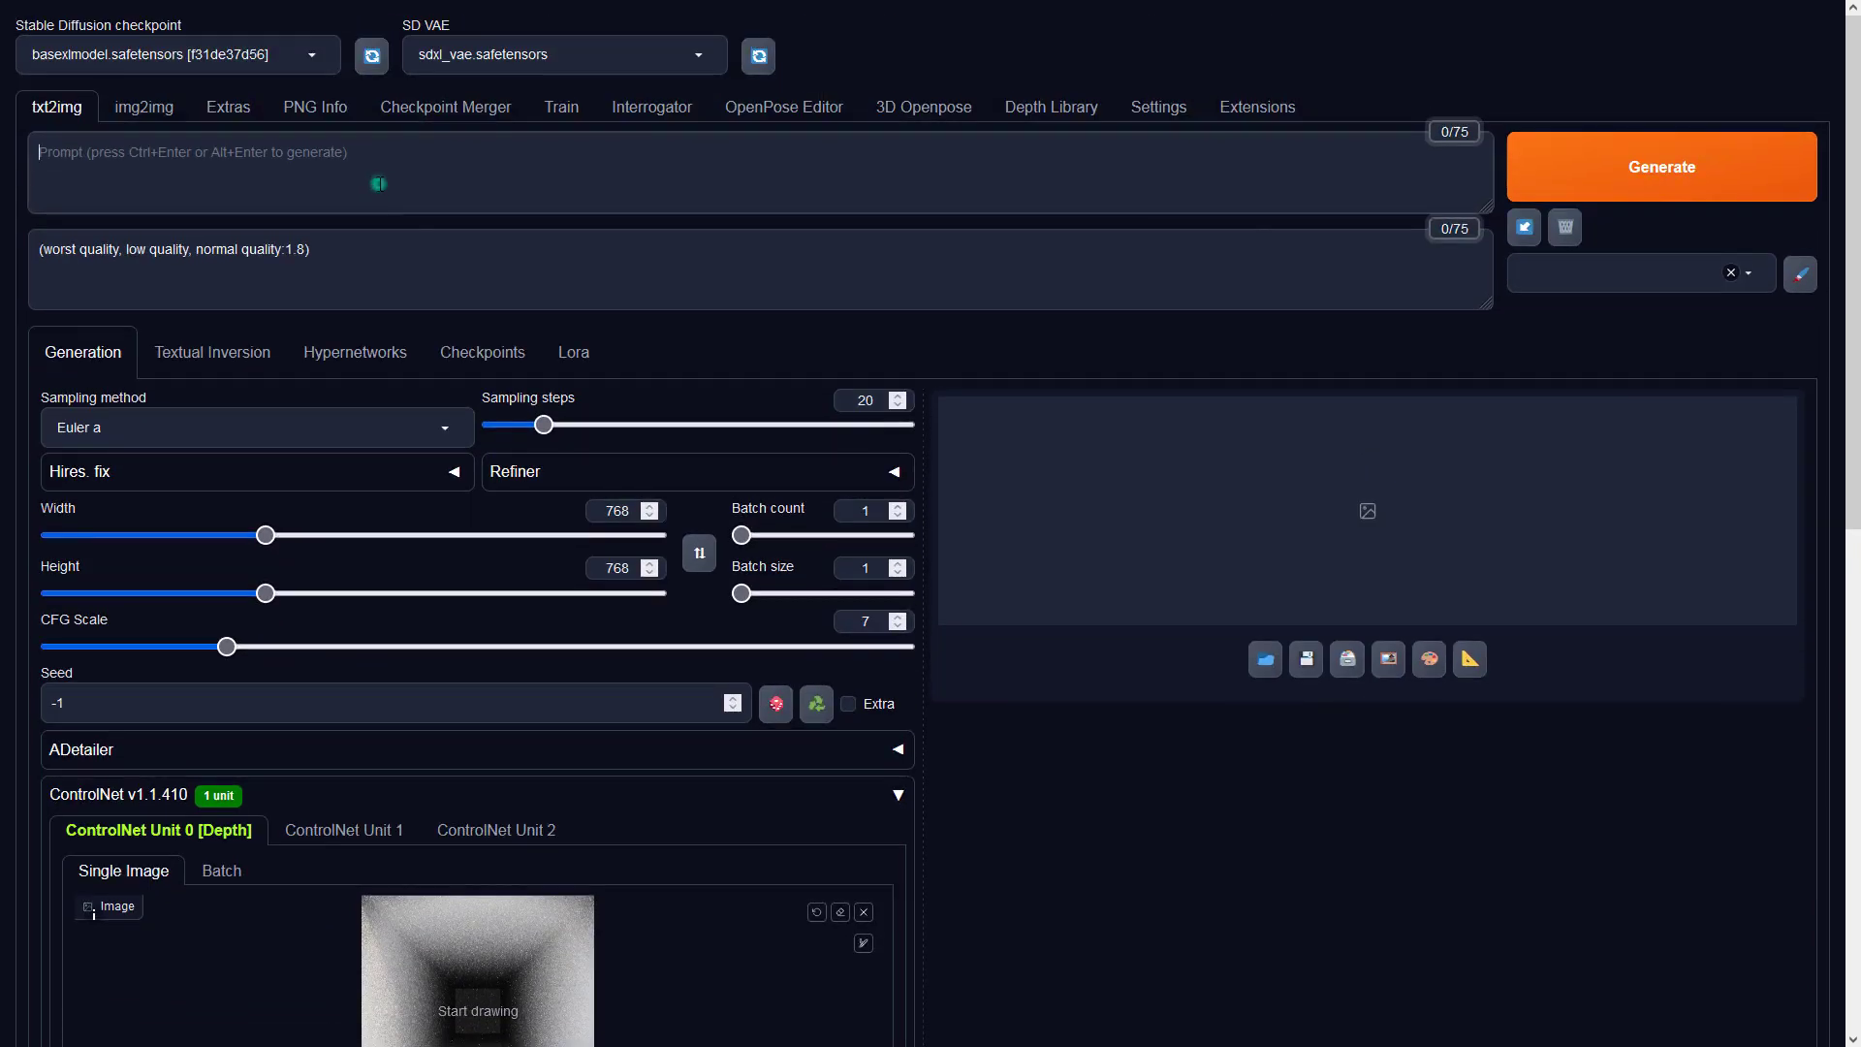
text(group of zombies are running toward the camera,)
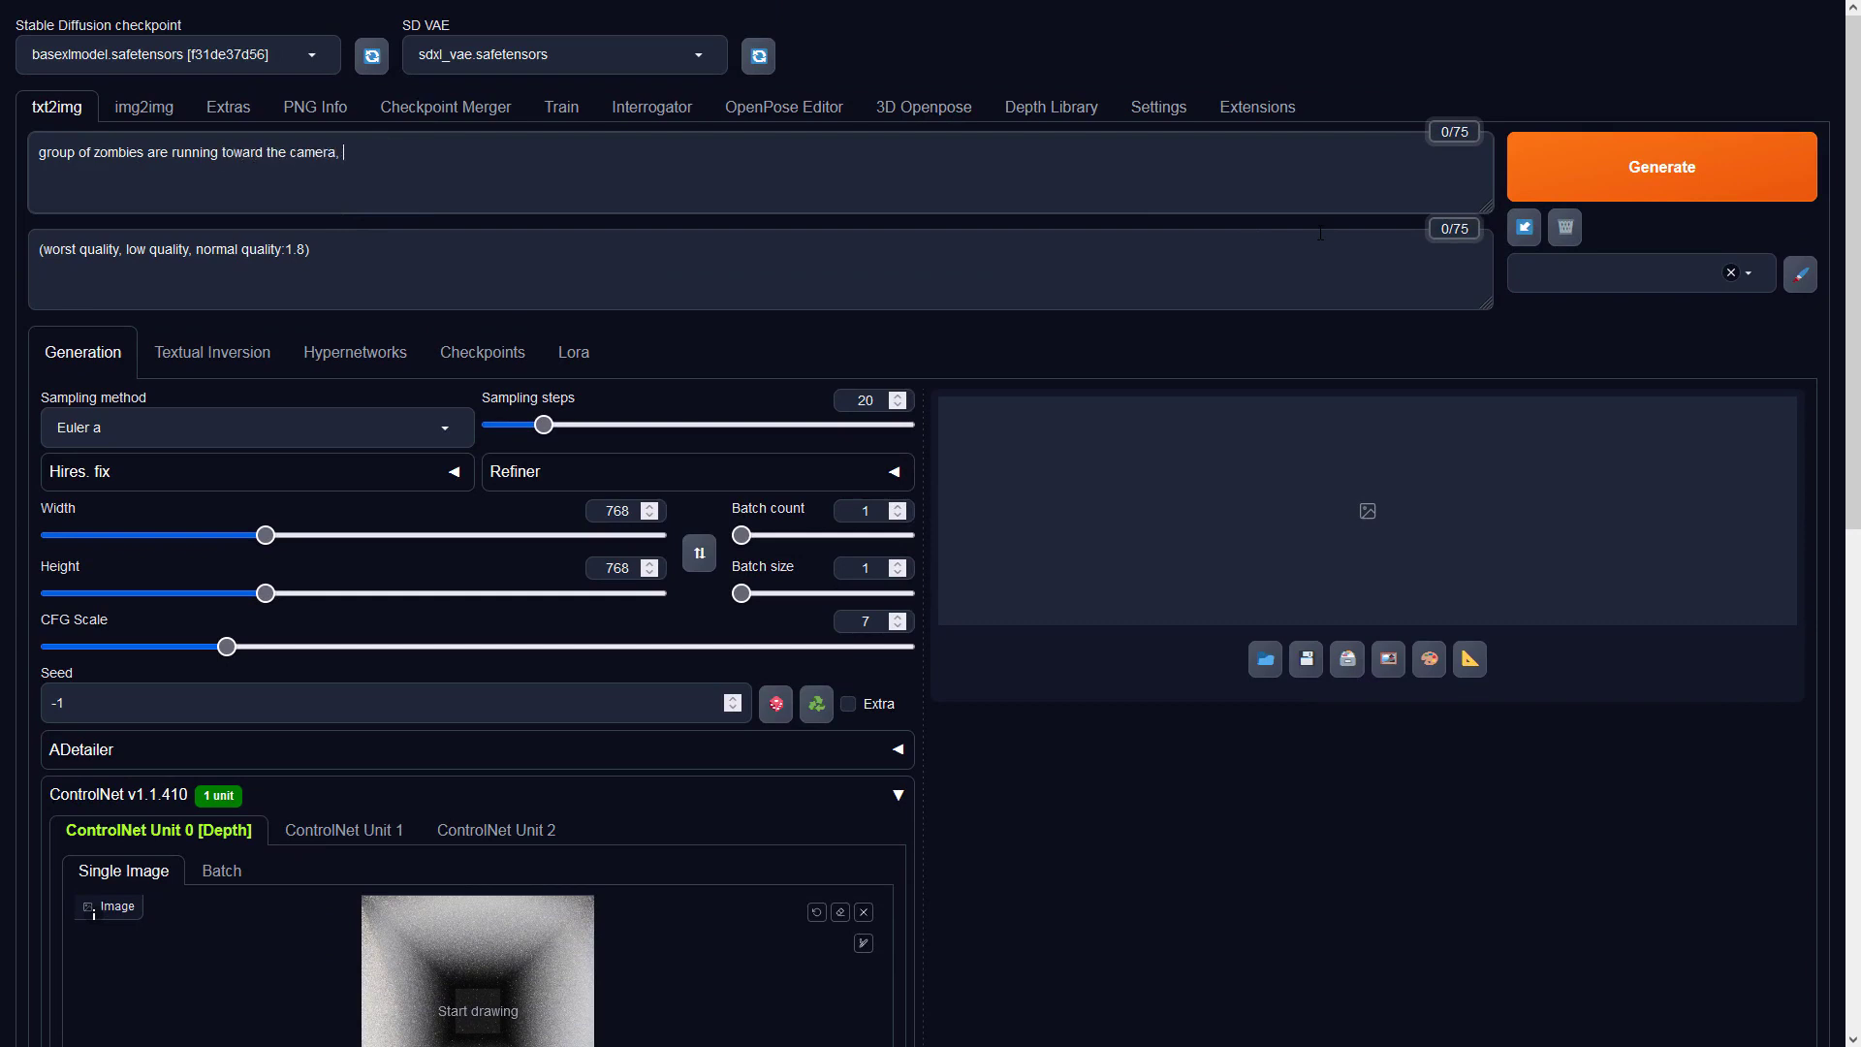
Finish the zombies-in-a-moonlit-graffiti-alley prompt and generate the depth-guided image.
key(BackSpace)
text(, in the dark alley with walls filled with graffiti,)
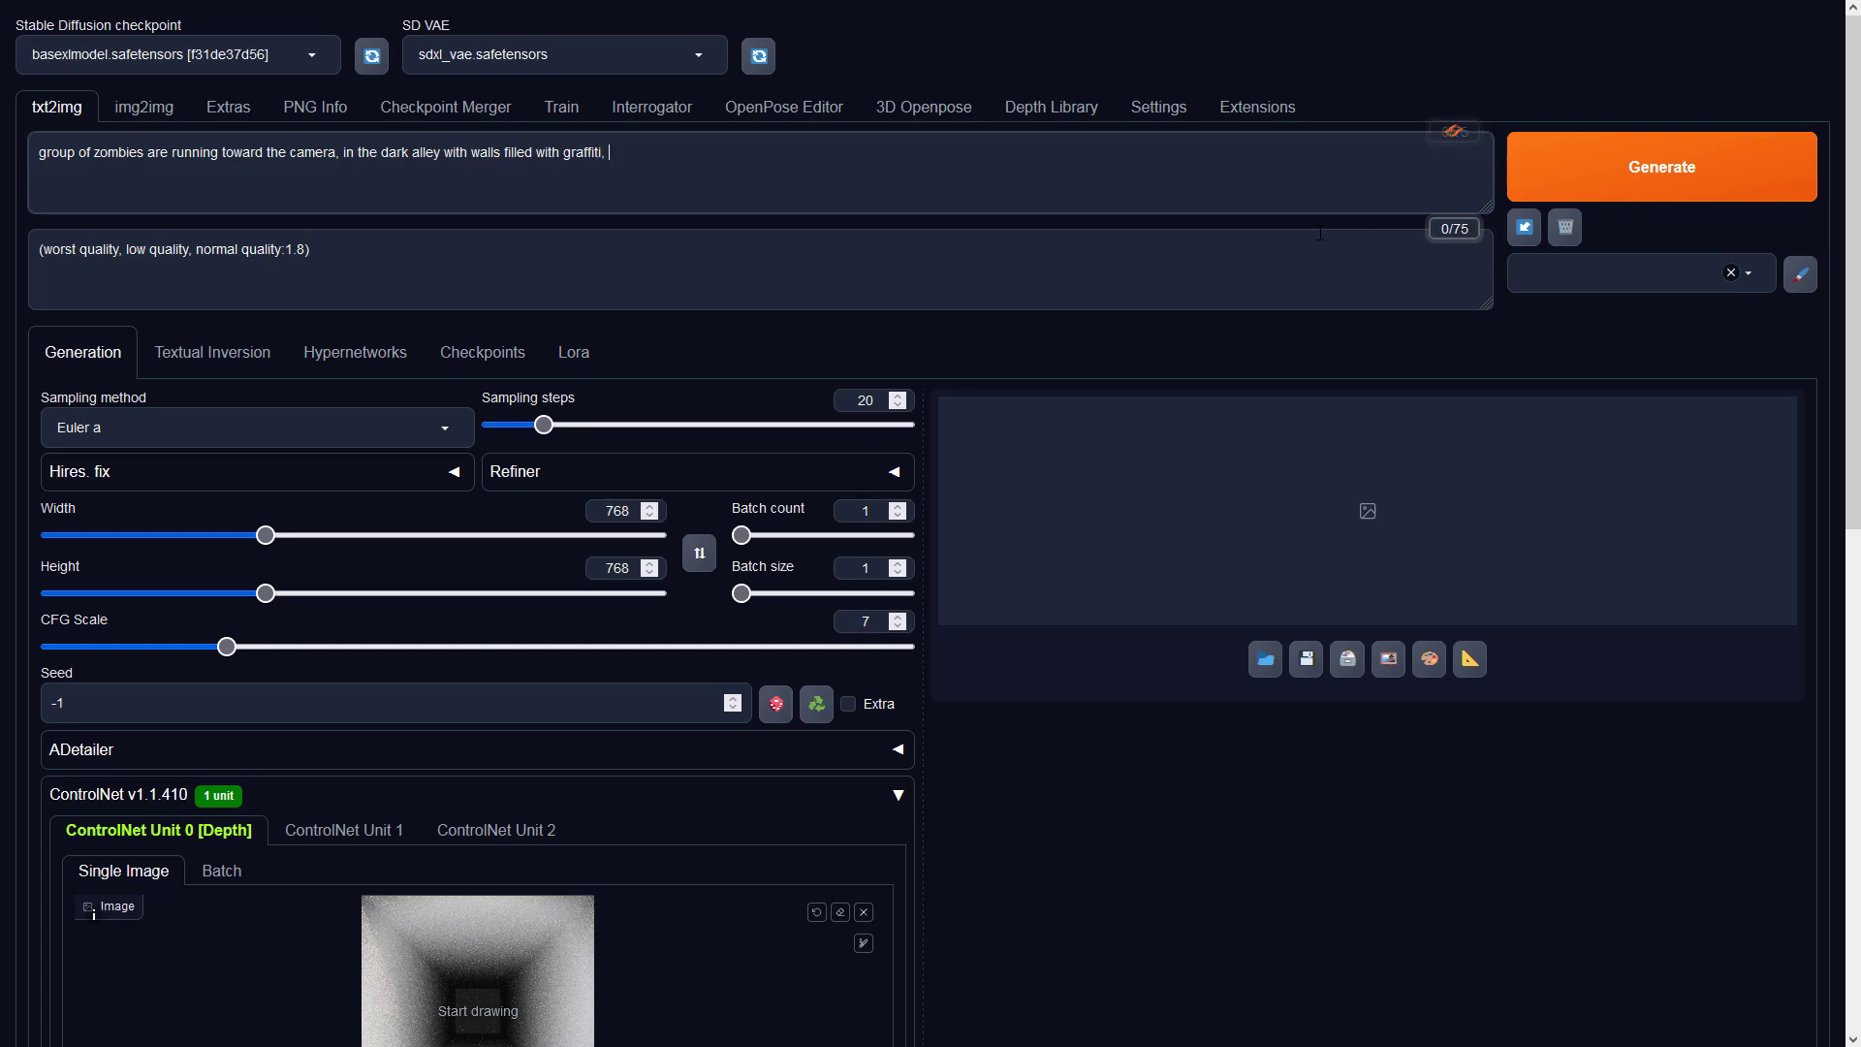
text(l mo)
text(beautiful clouds and stars, high quality, 8k)
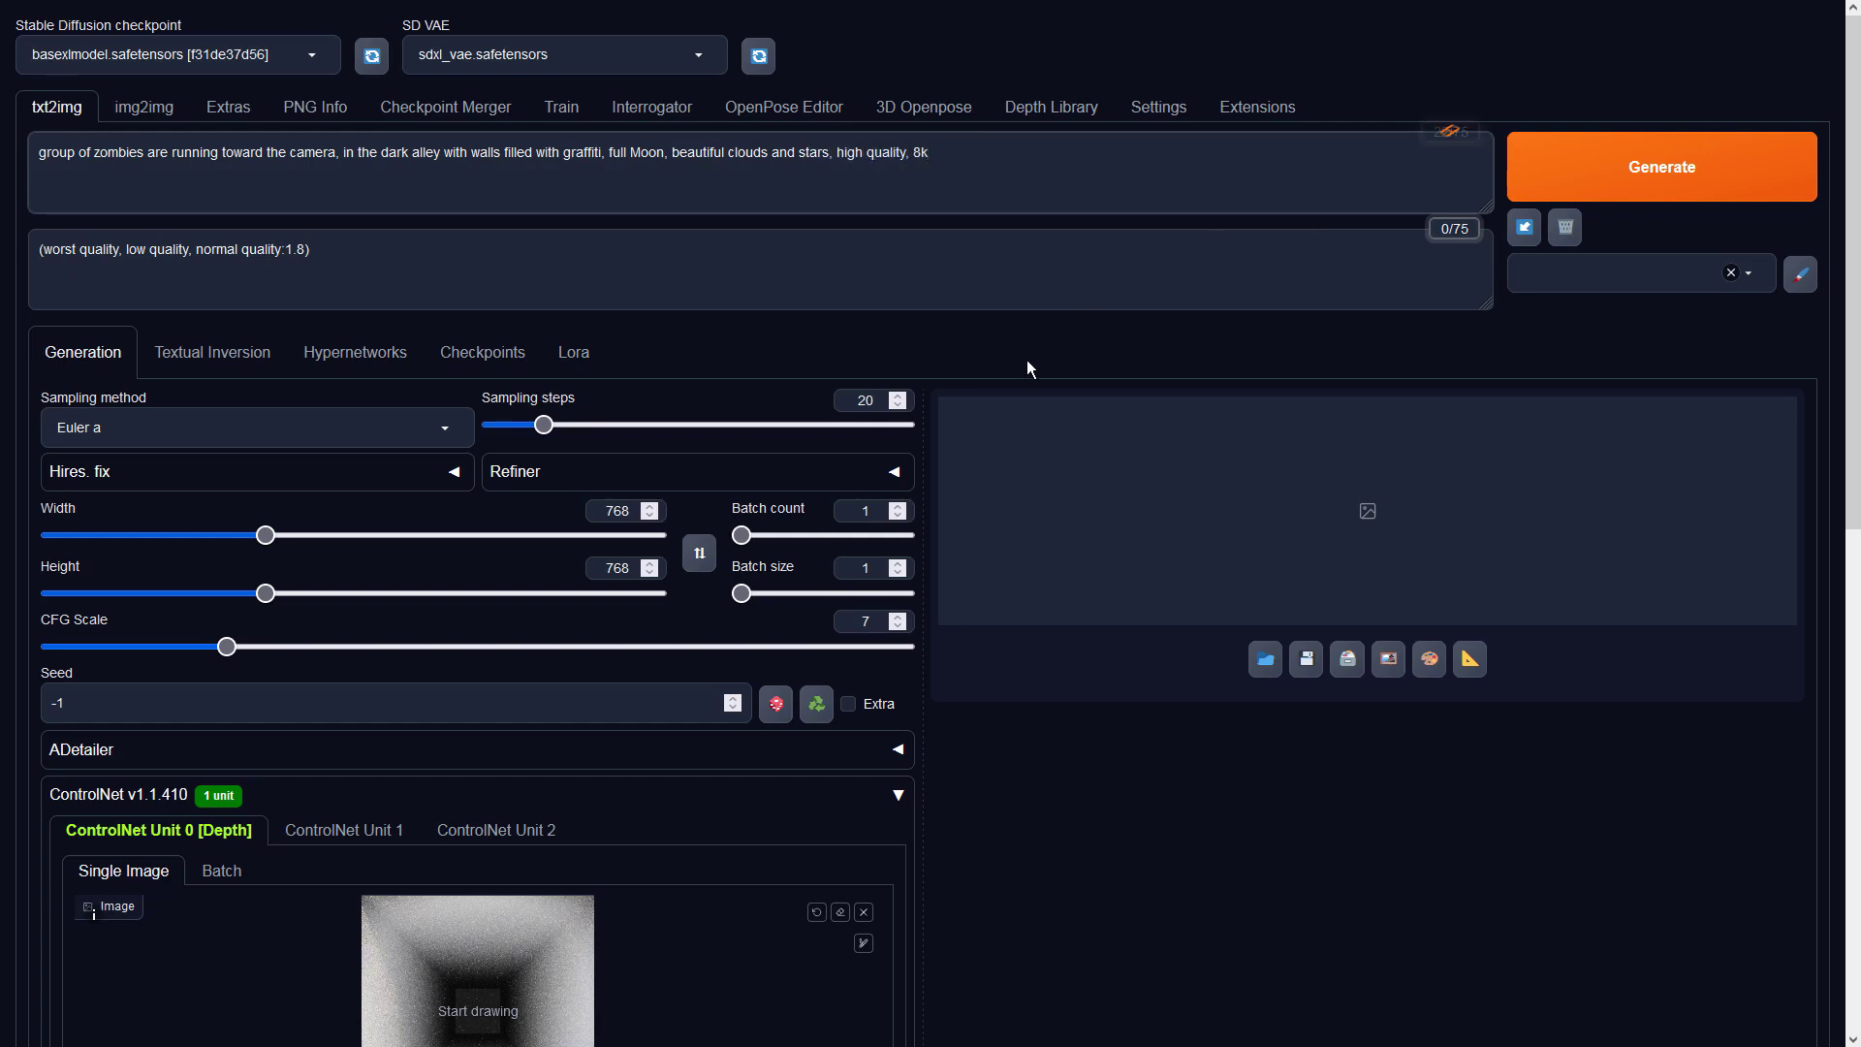
scroll(1026, 358, down, 3)
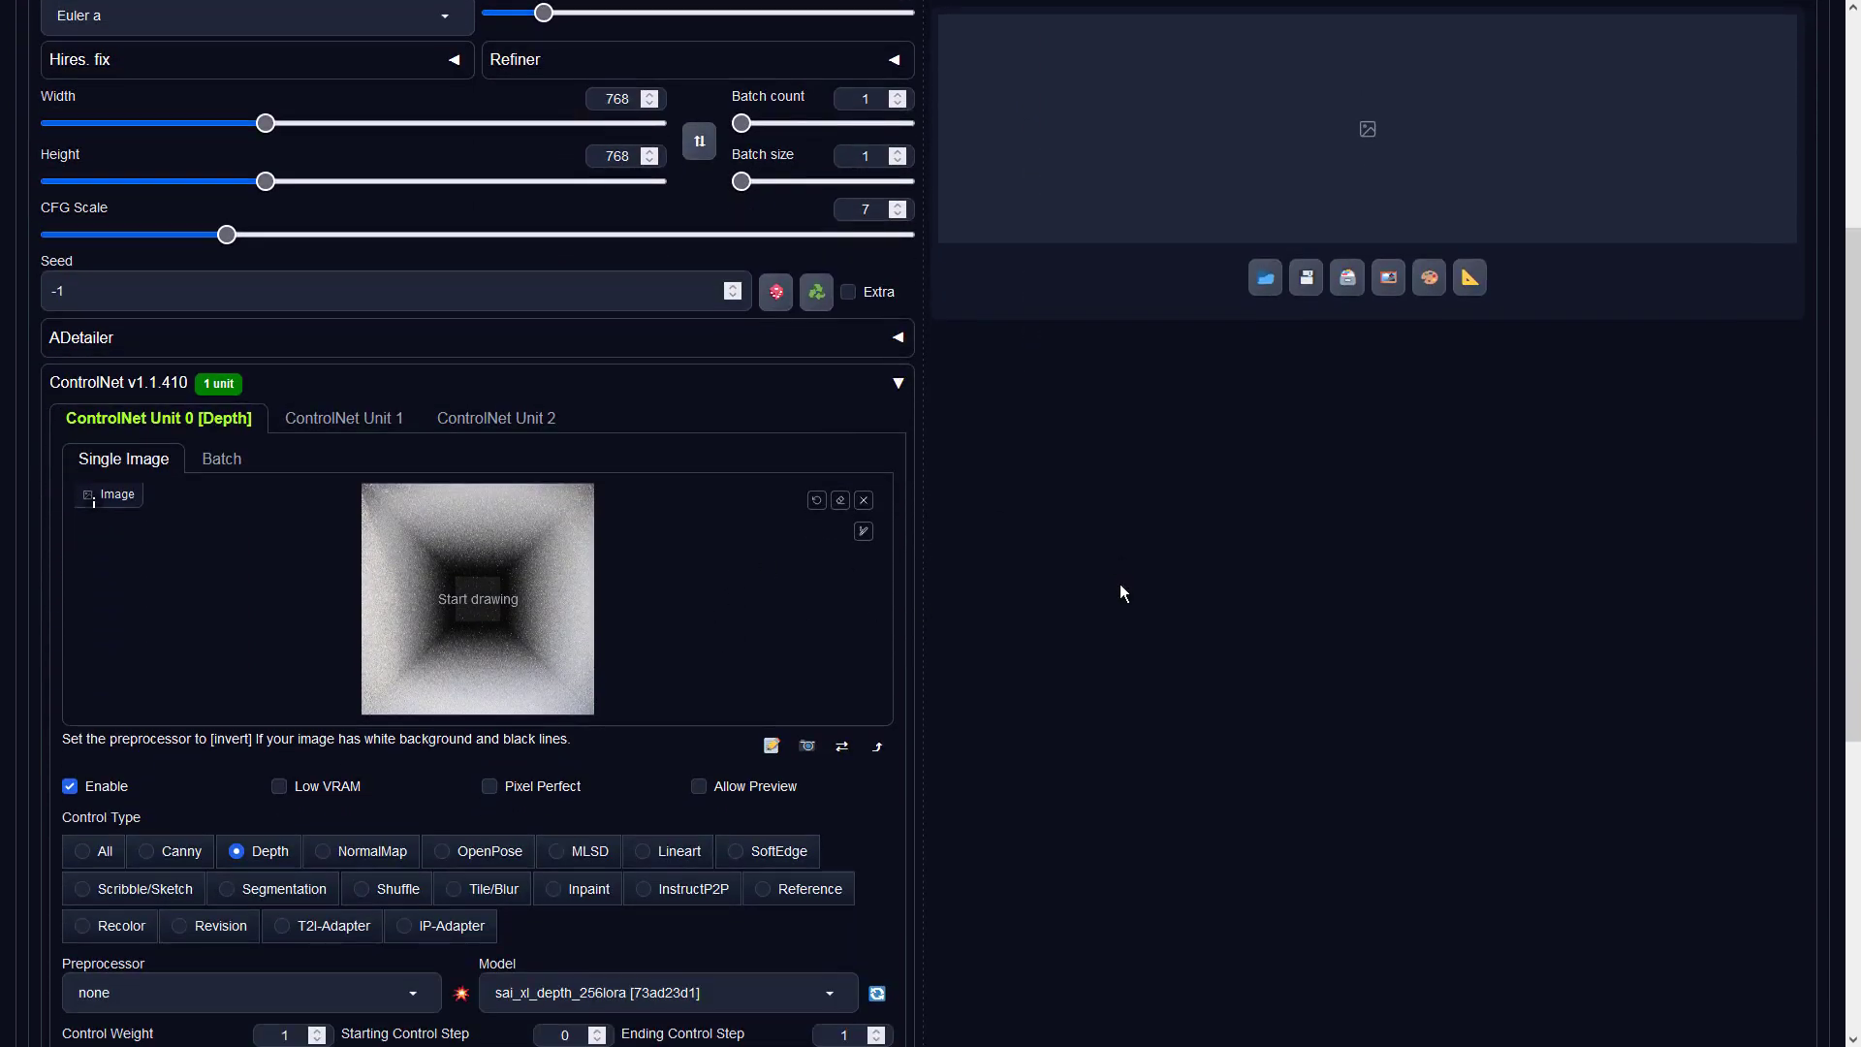
scroll(1120, 592, up, 3)
click(1599, 170)
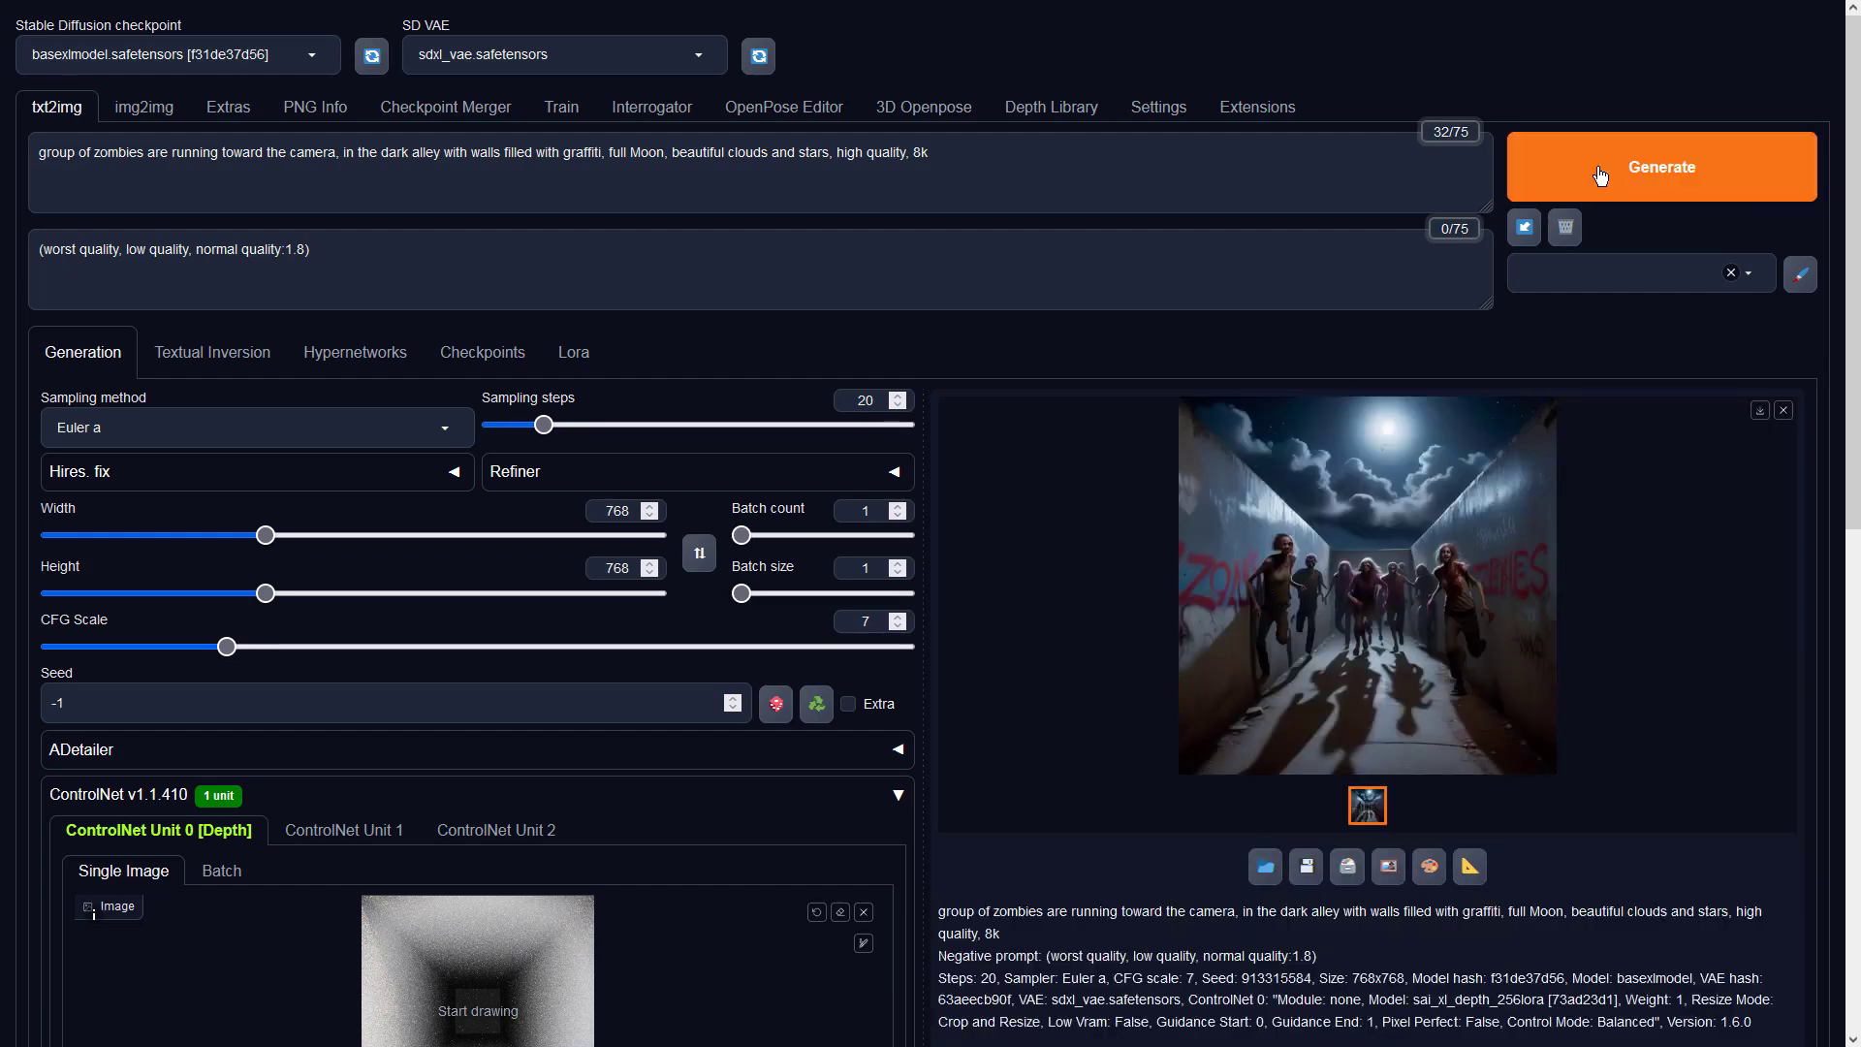
Preview the generated zombie alley image enlarged, then send it with its prompts to img2img.
click(1440, 588)
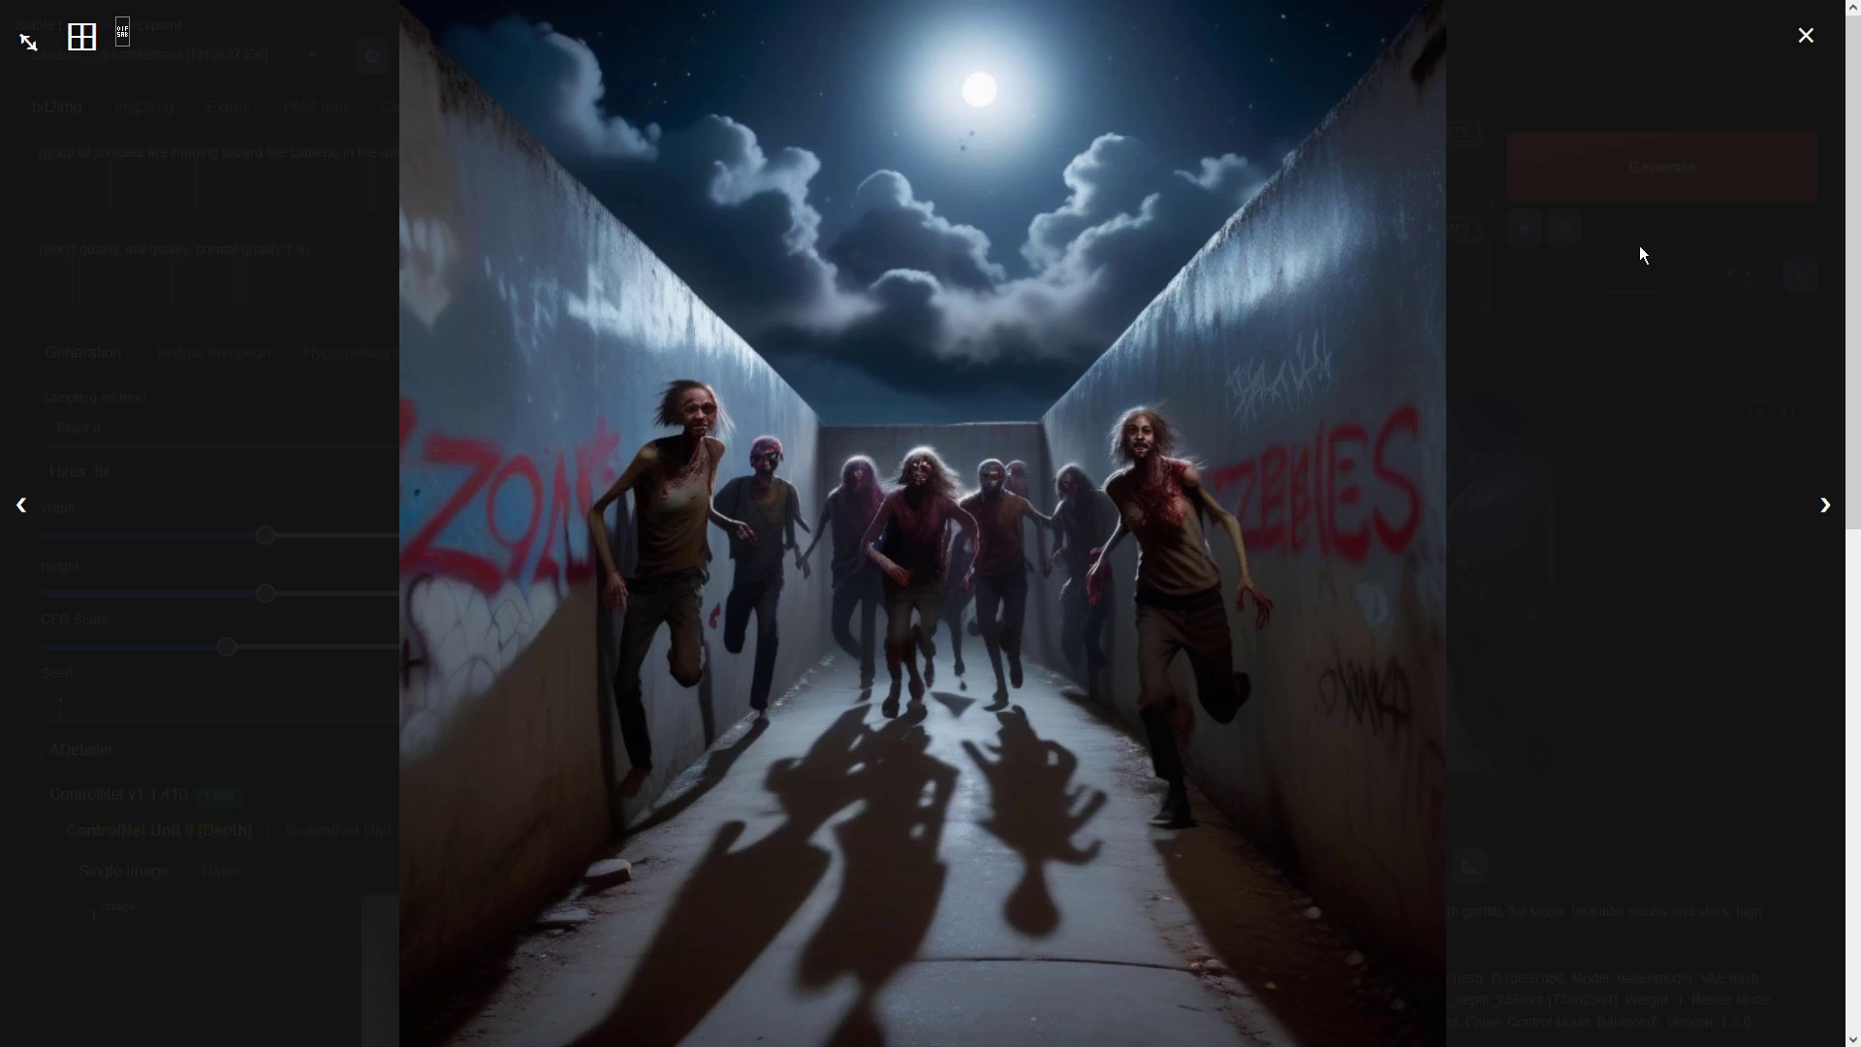
click(1593, 109)
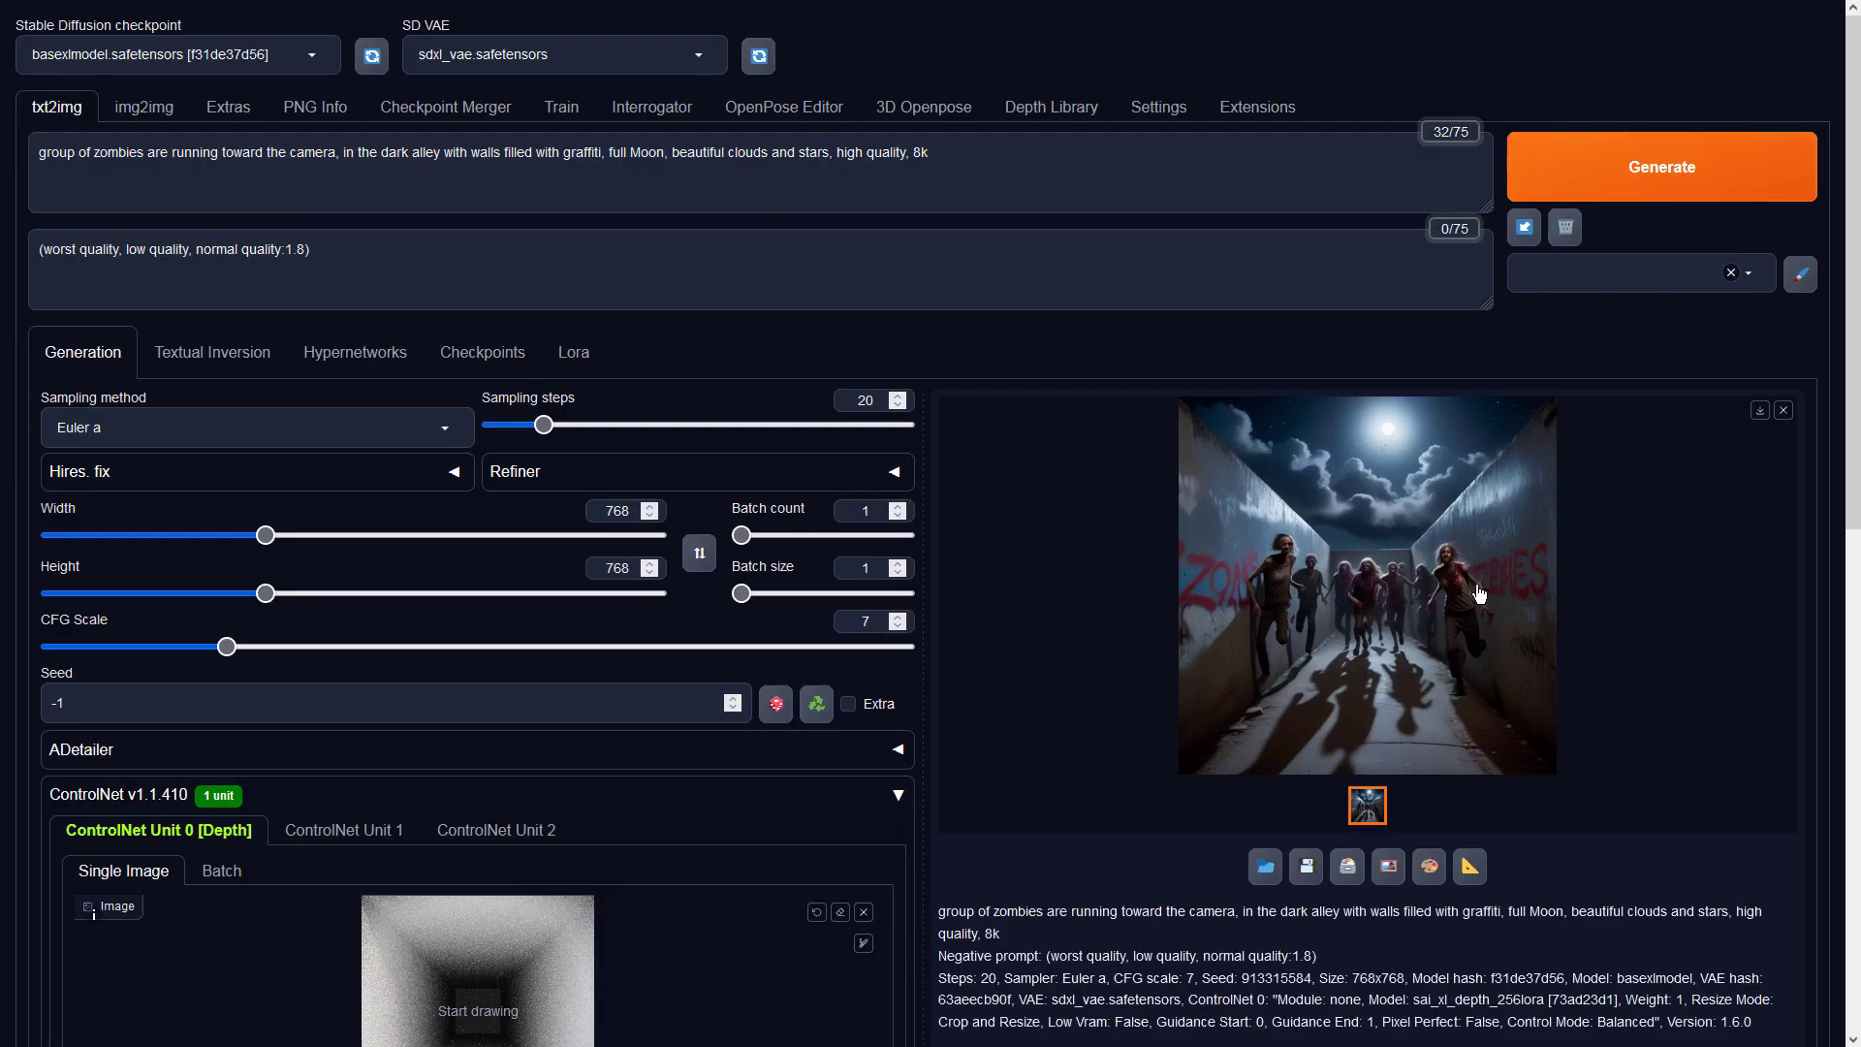
click(1391, 870)
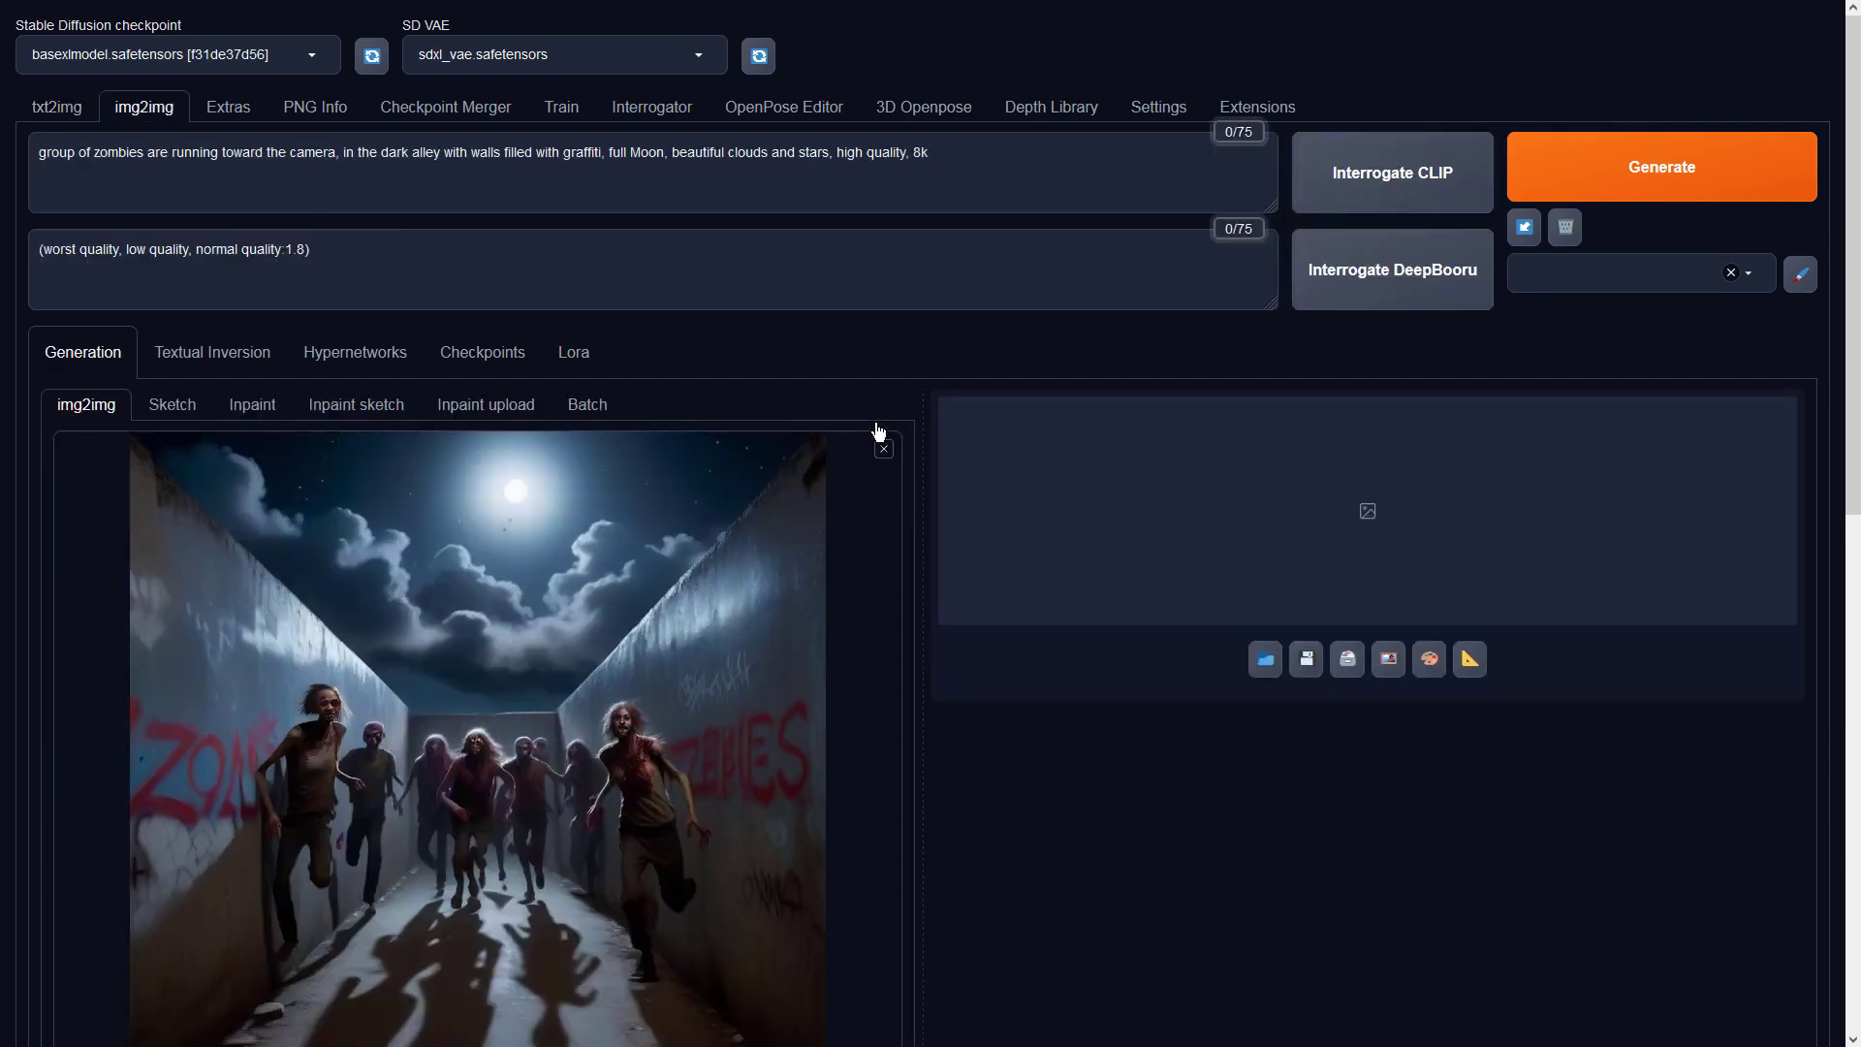
scroll(913, 414, down, 1)
scroll(1019, 378, up, 2)
Generate a 0.75-strength img2img repaint of the zombie alley and view it enlarged.
click(1599, 167)
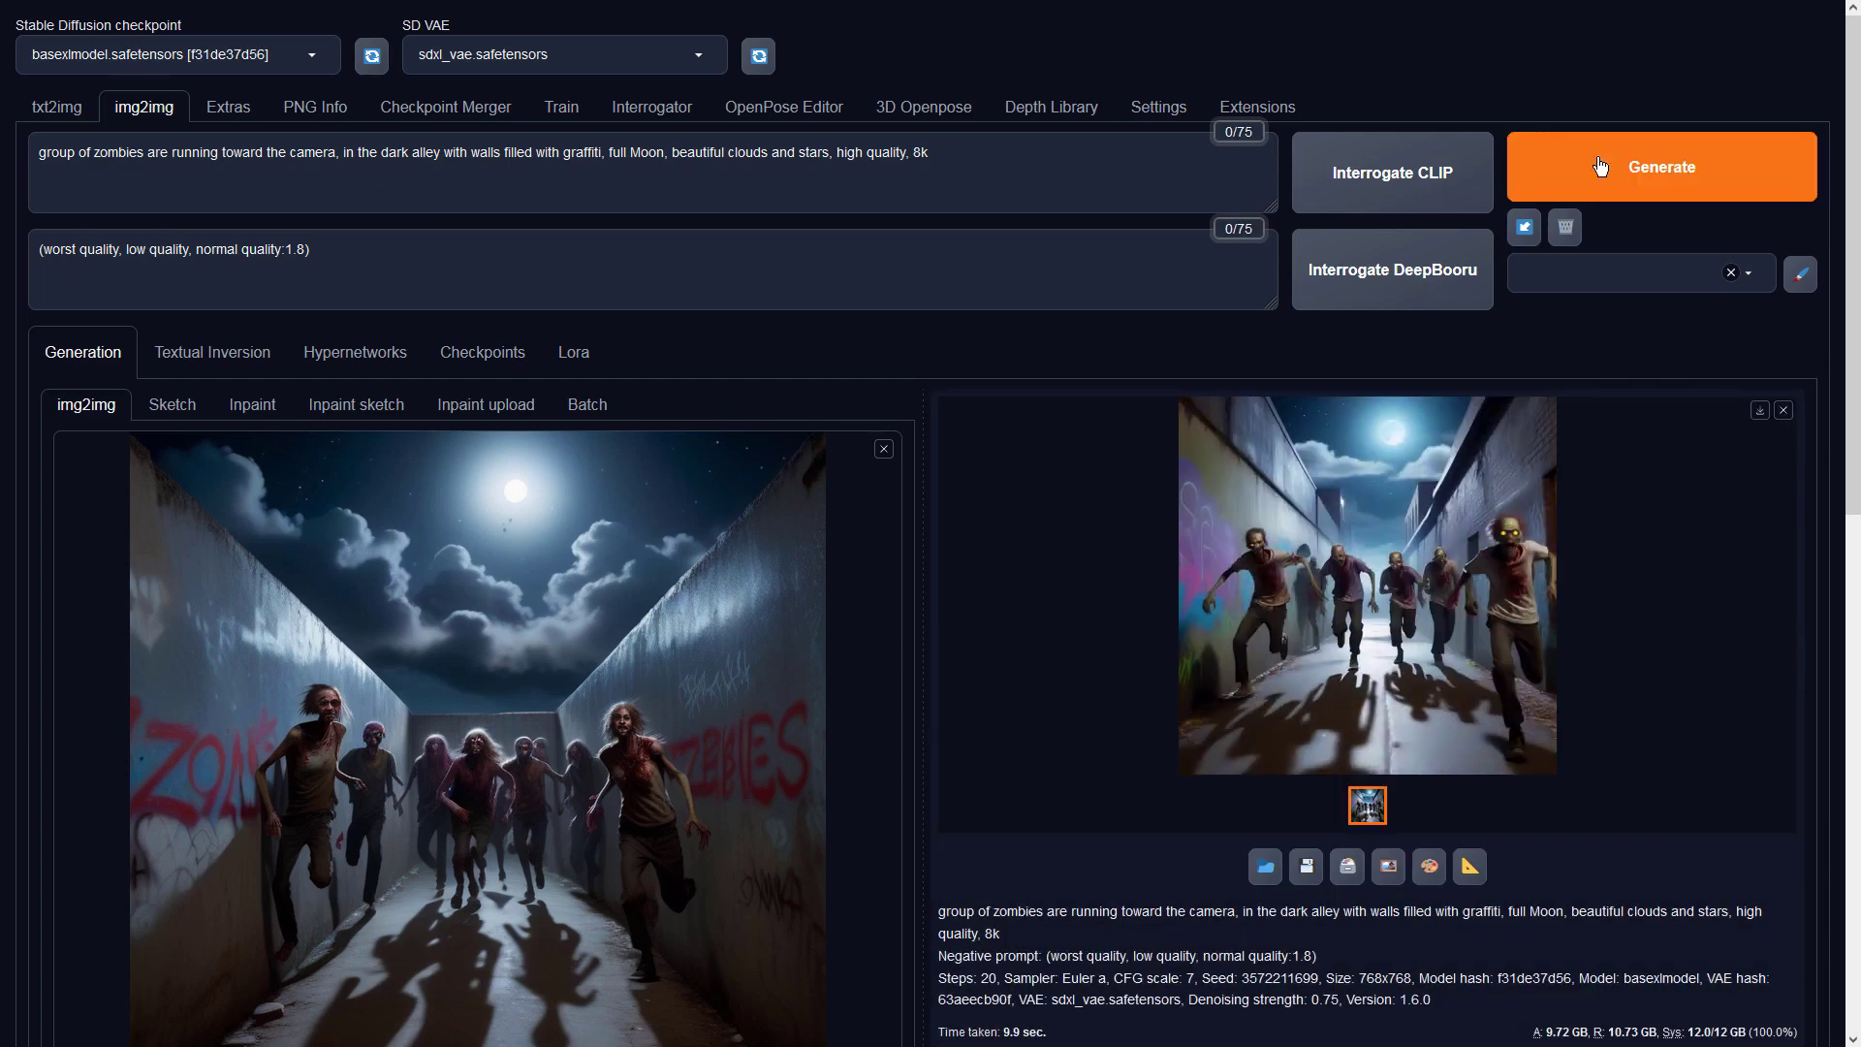
click(1386, 549)
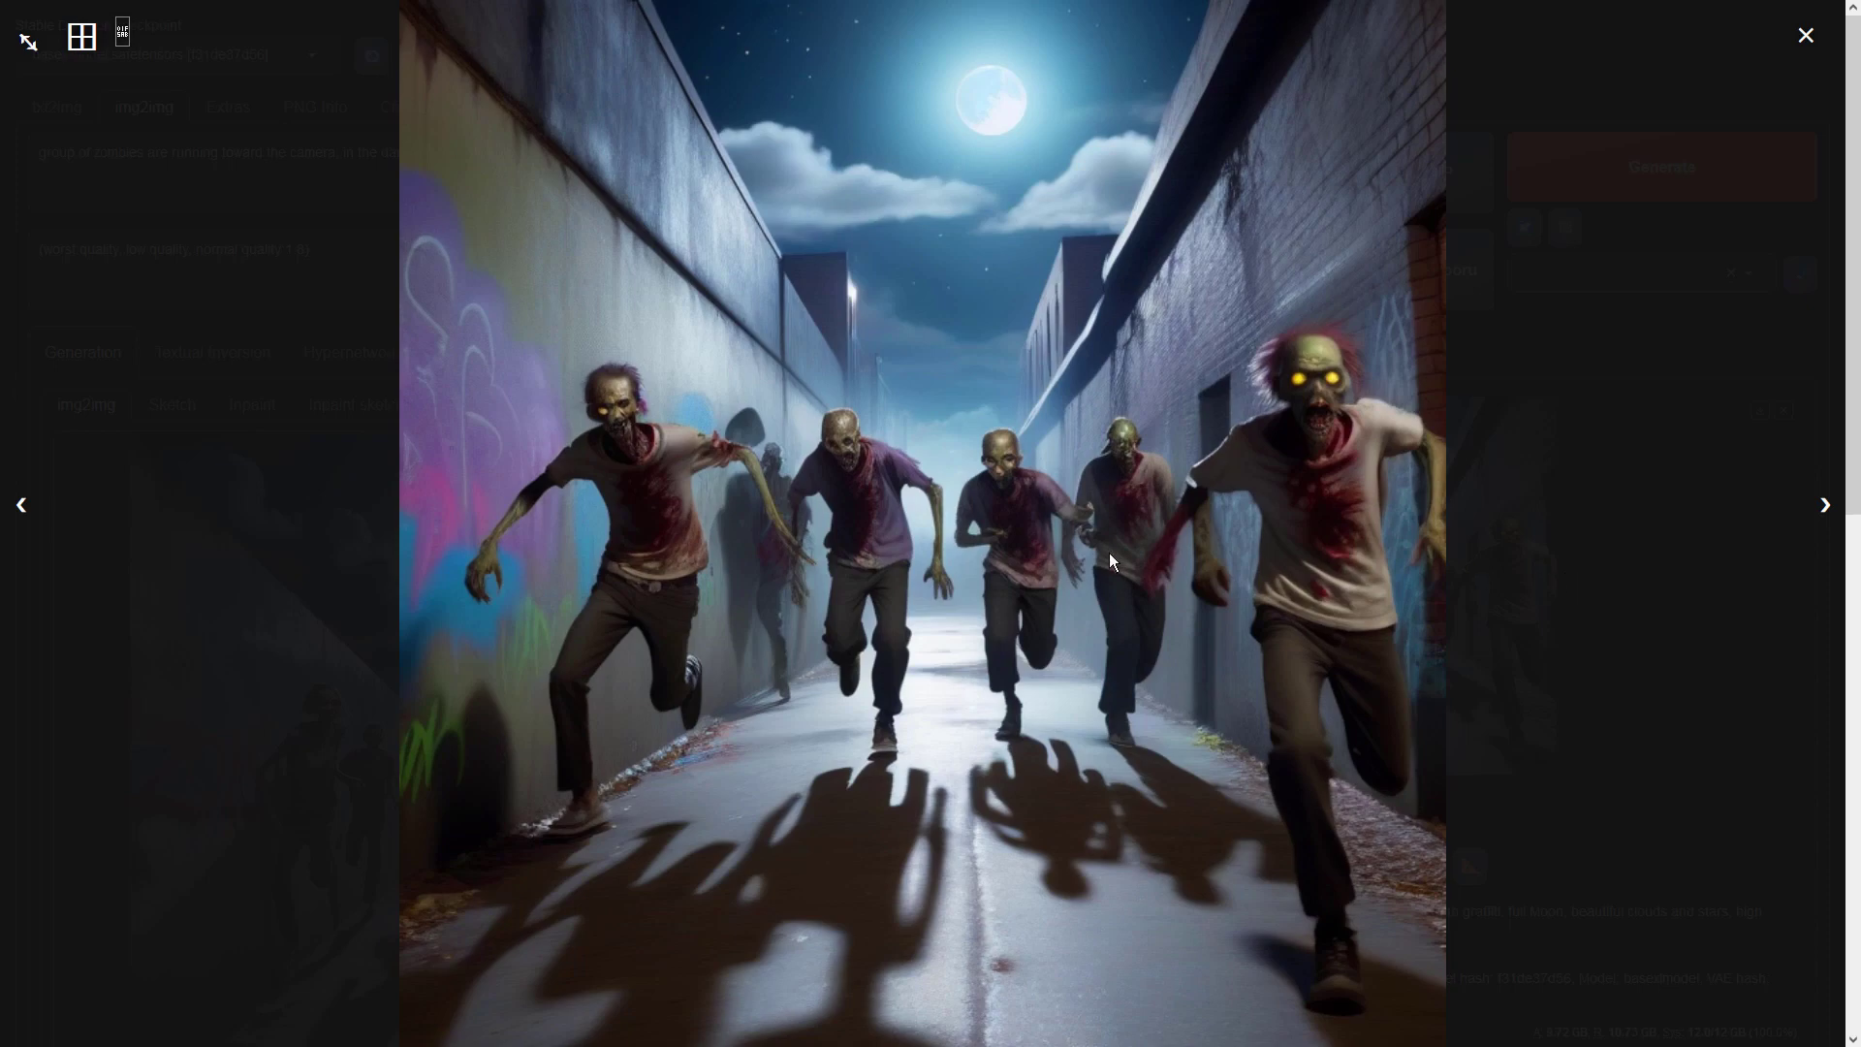
click(1683, 633)
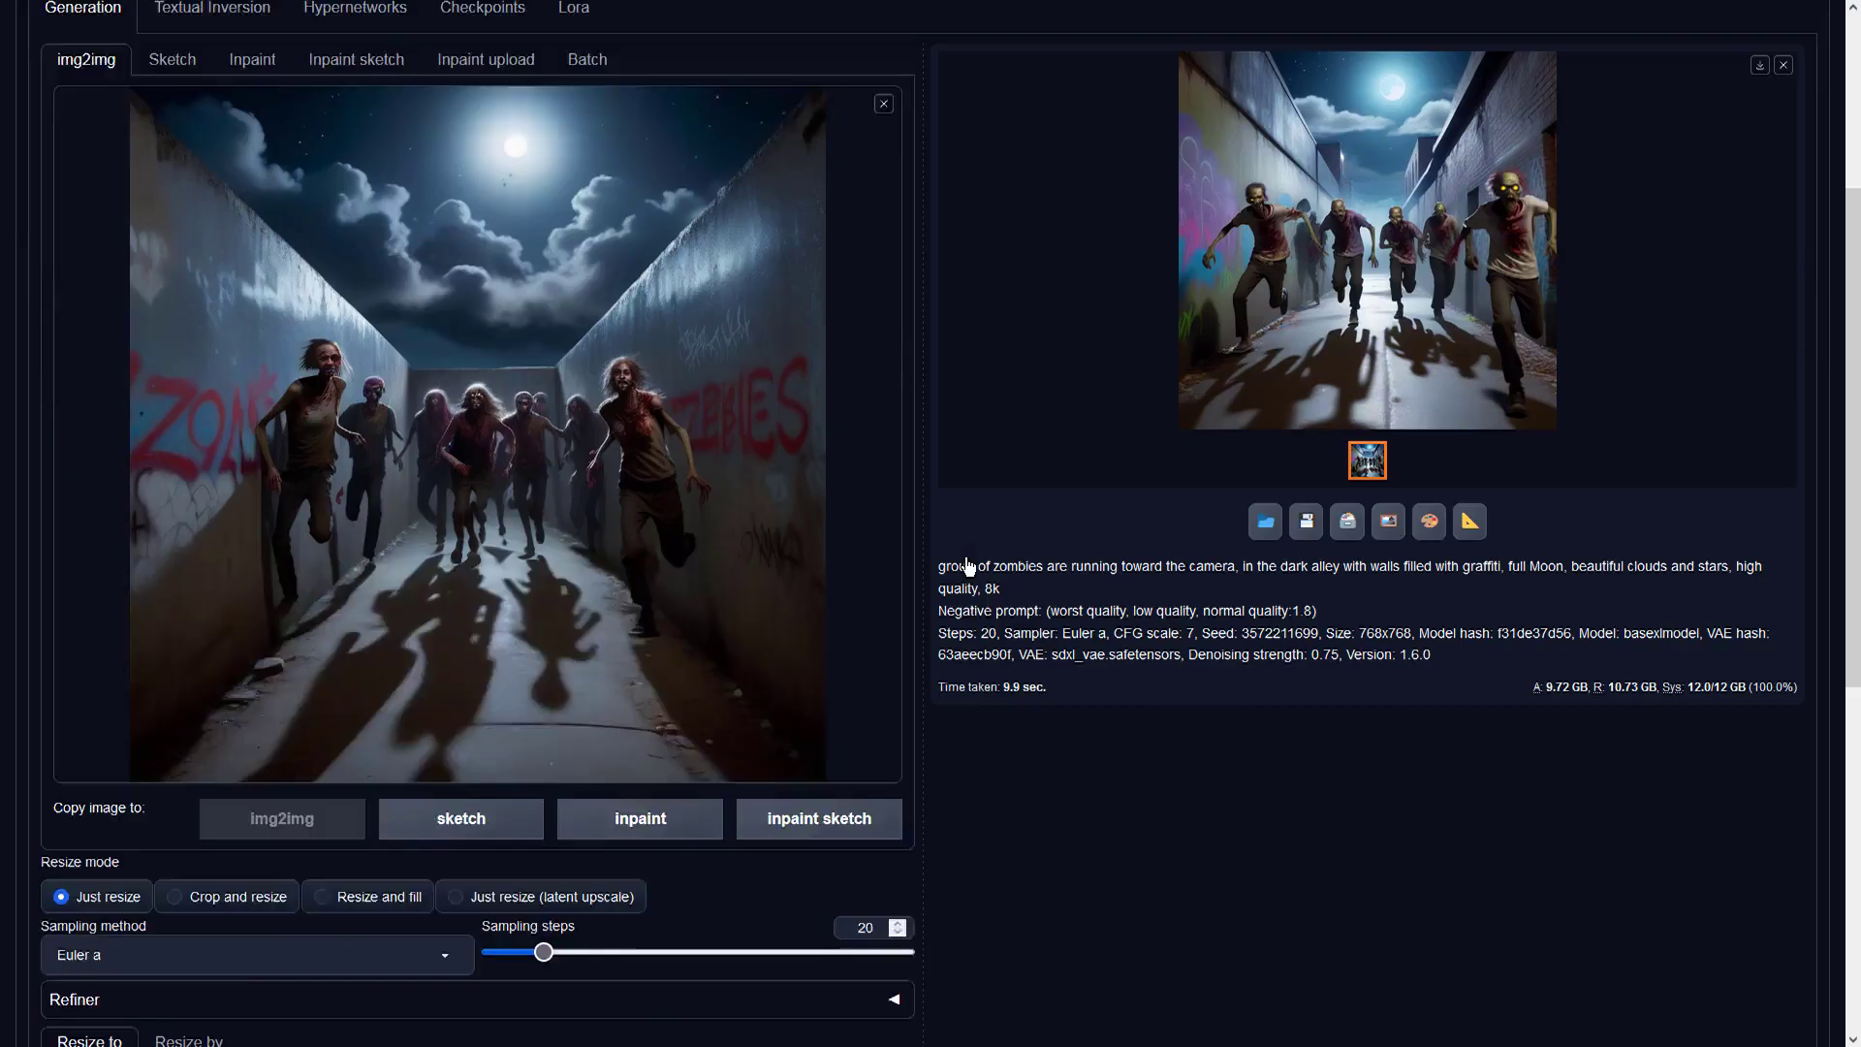
scroll(940, 565, down, 3)
scroll(841, 621, down, 2)
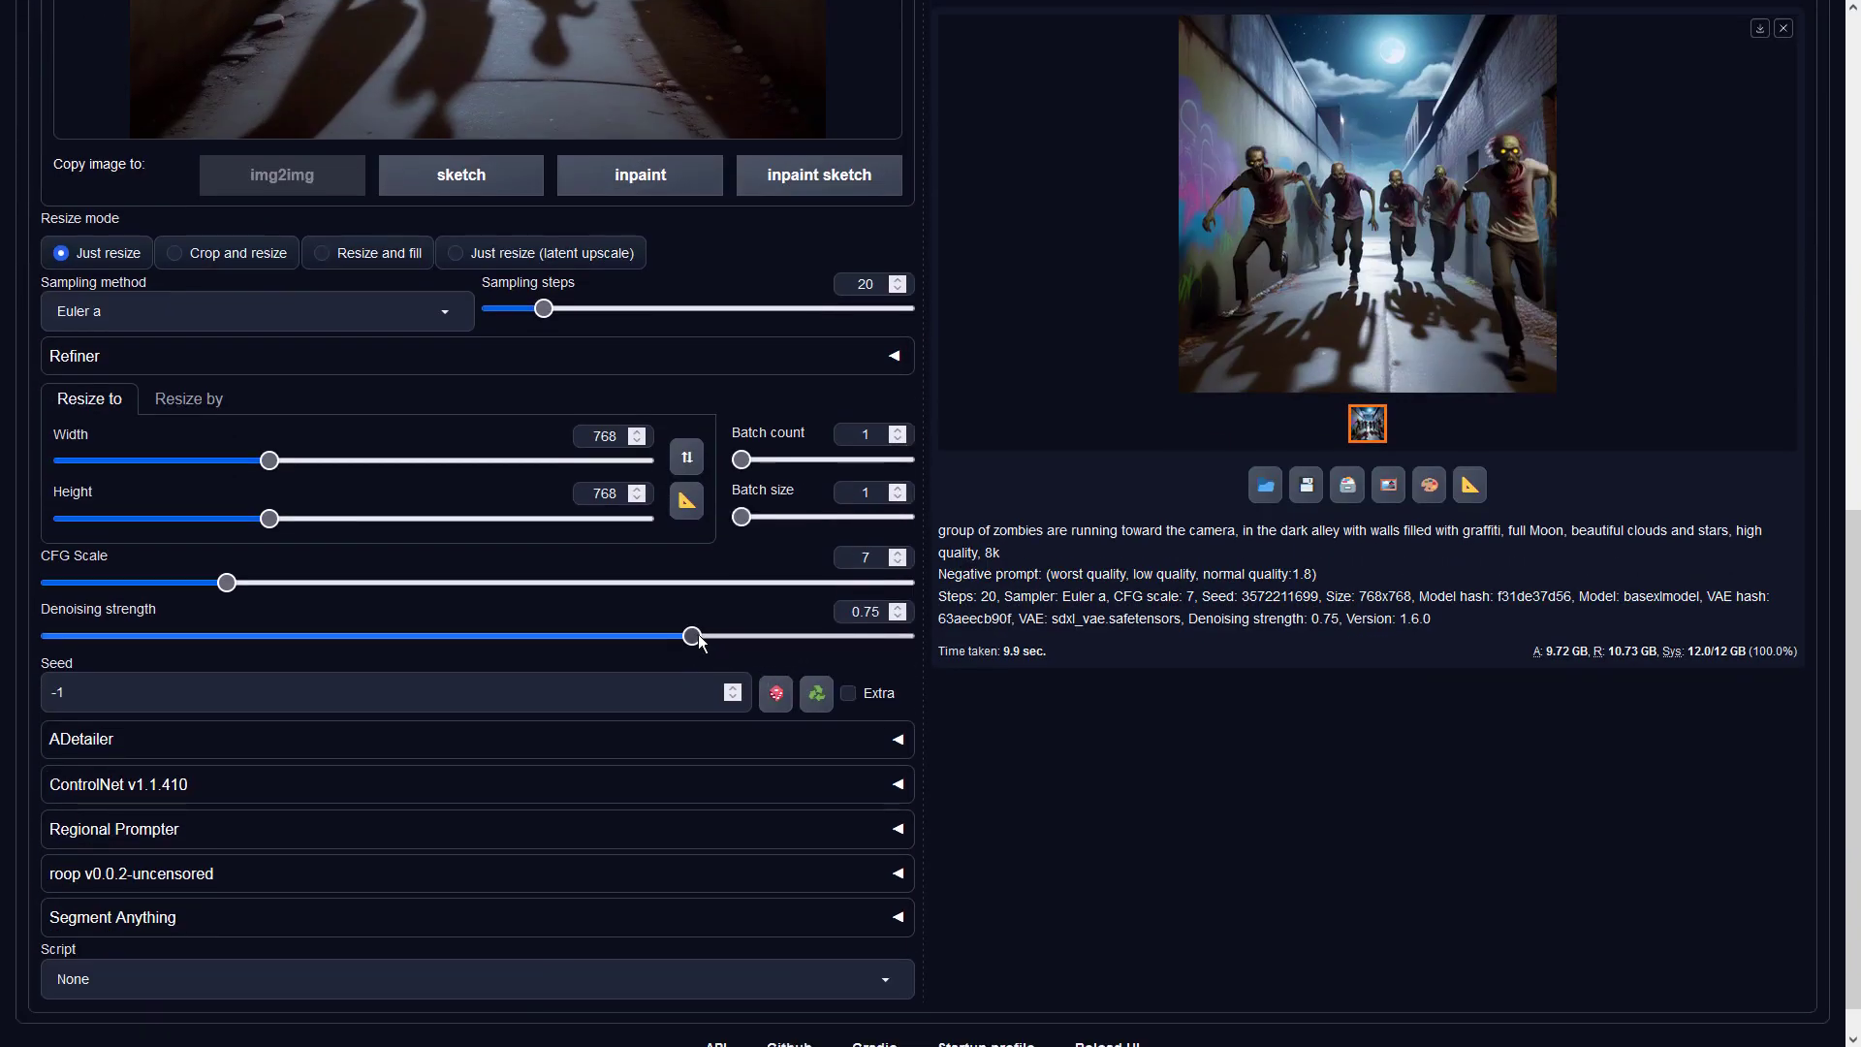
Raise denoising strength from 0.75 to 0.8 and run img2img again.
drag(693, 635, 736, 636)
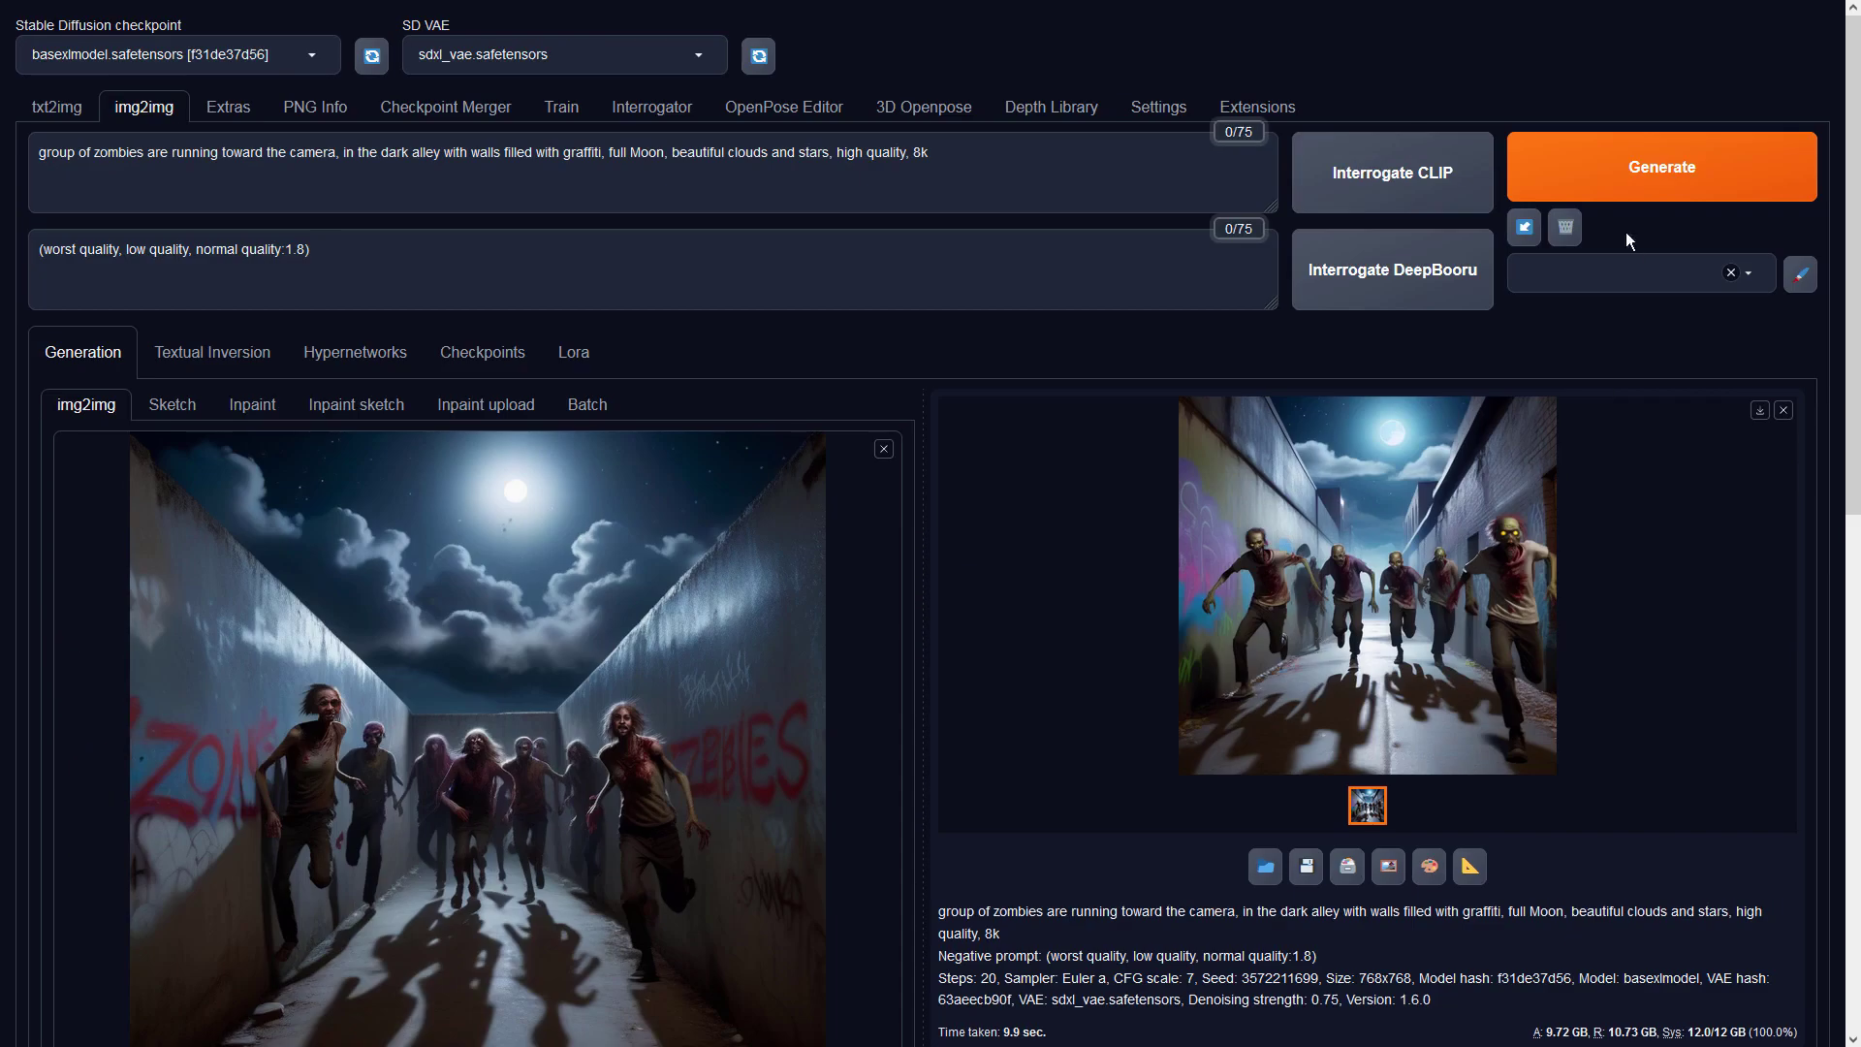
click(1637, 168)
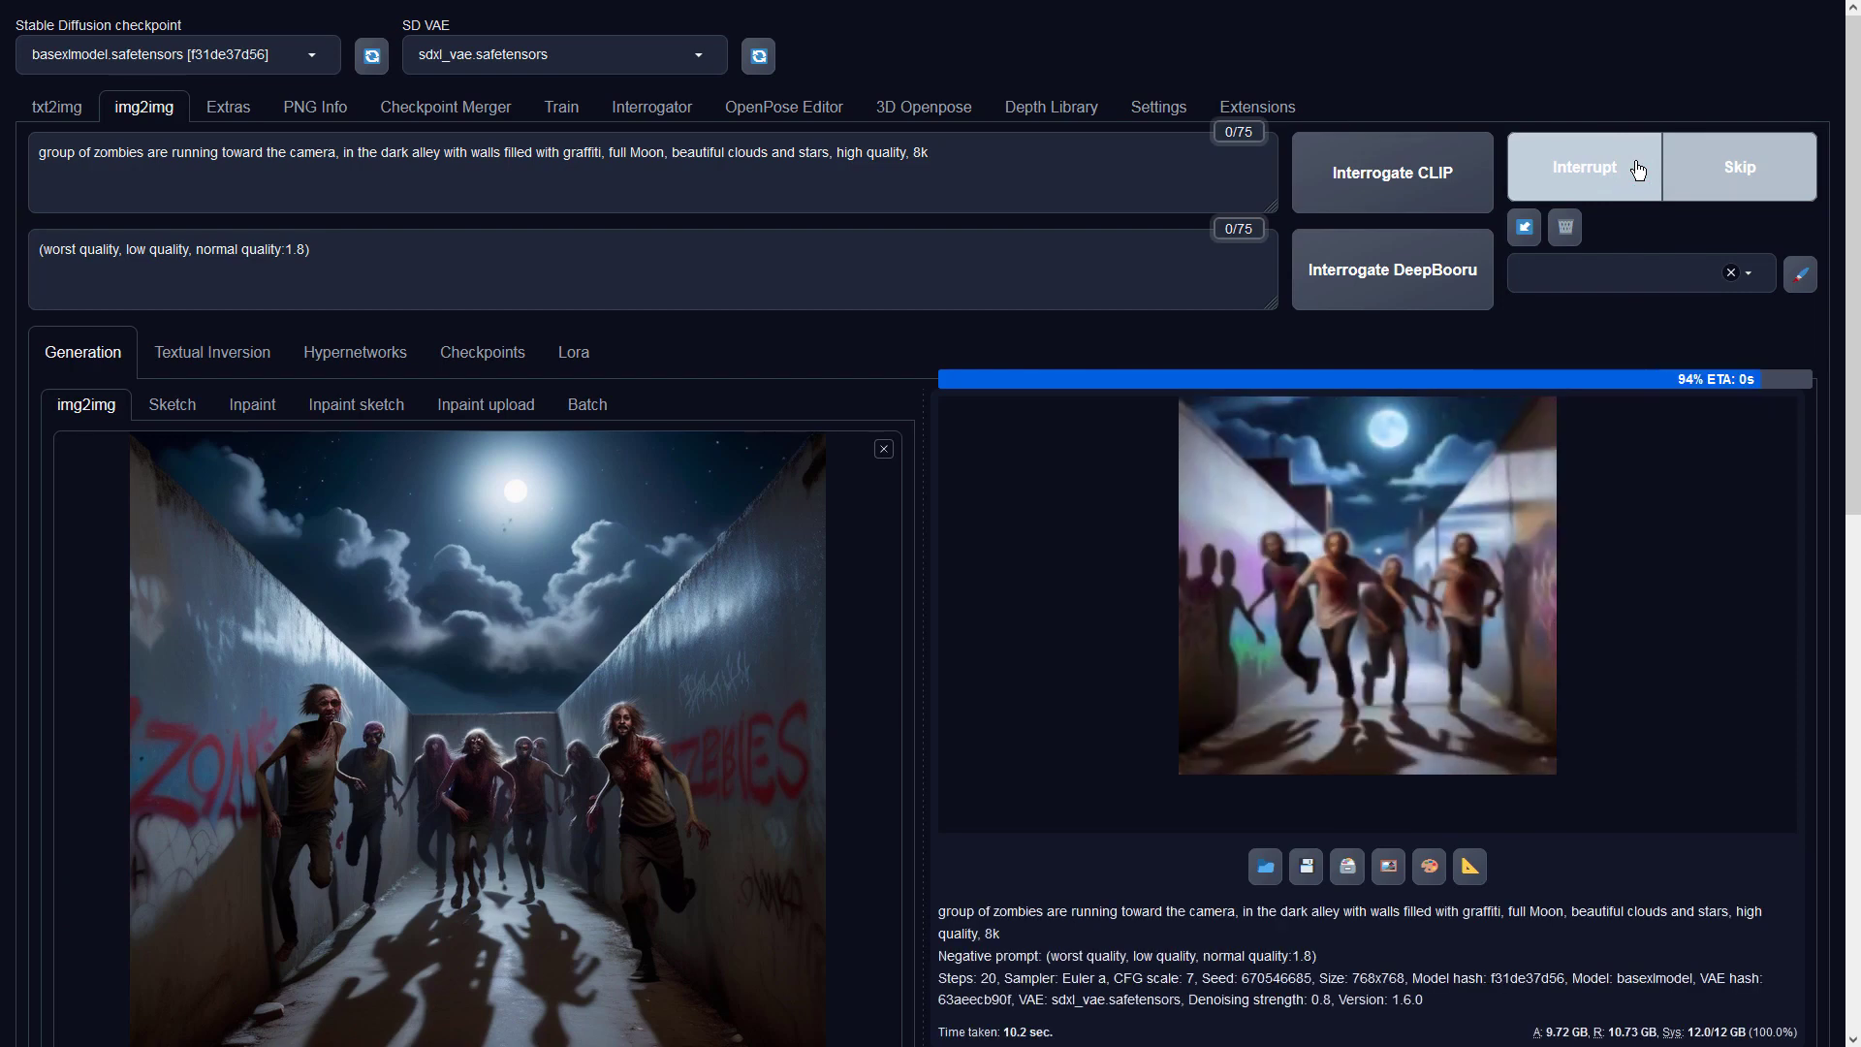
Check the 0.8-strength result enlarged and generate another img2img variation.
click(1457, 514)
click(1735, 664)
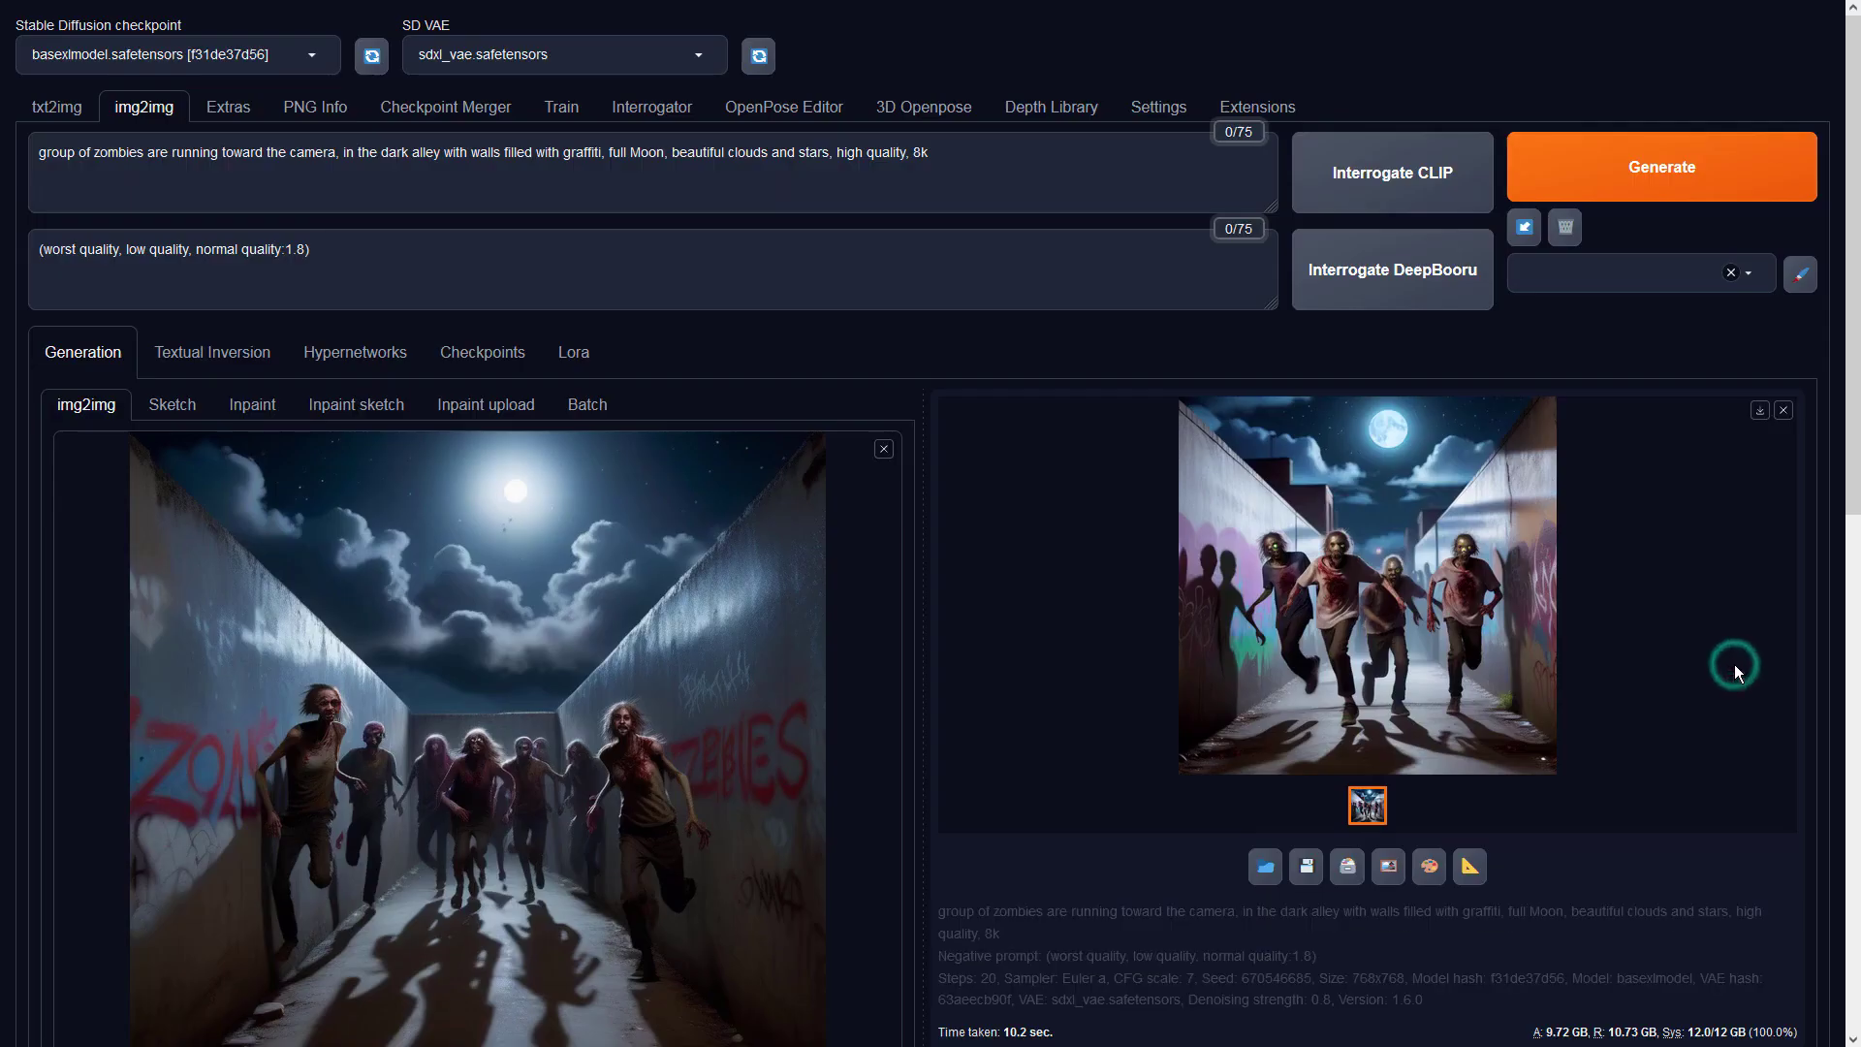
click(1621, 172)
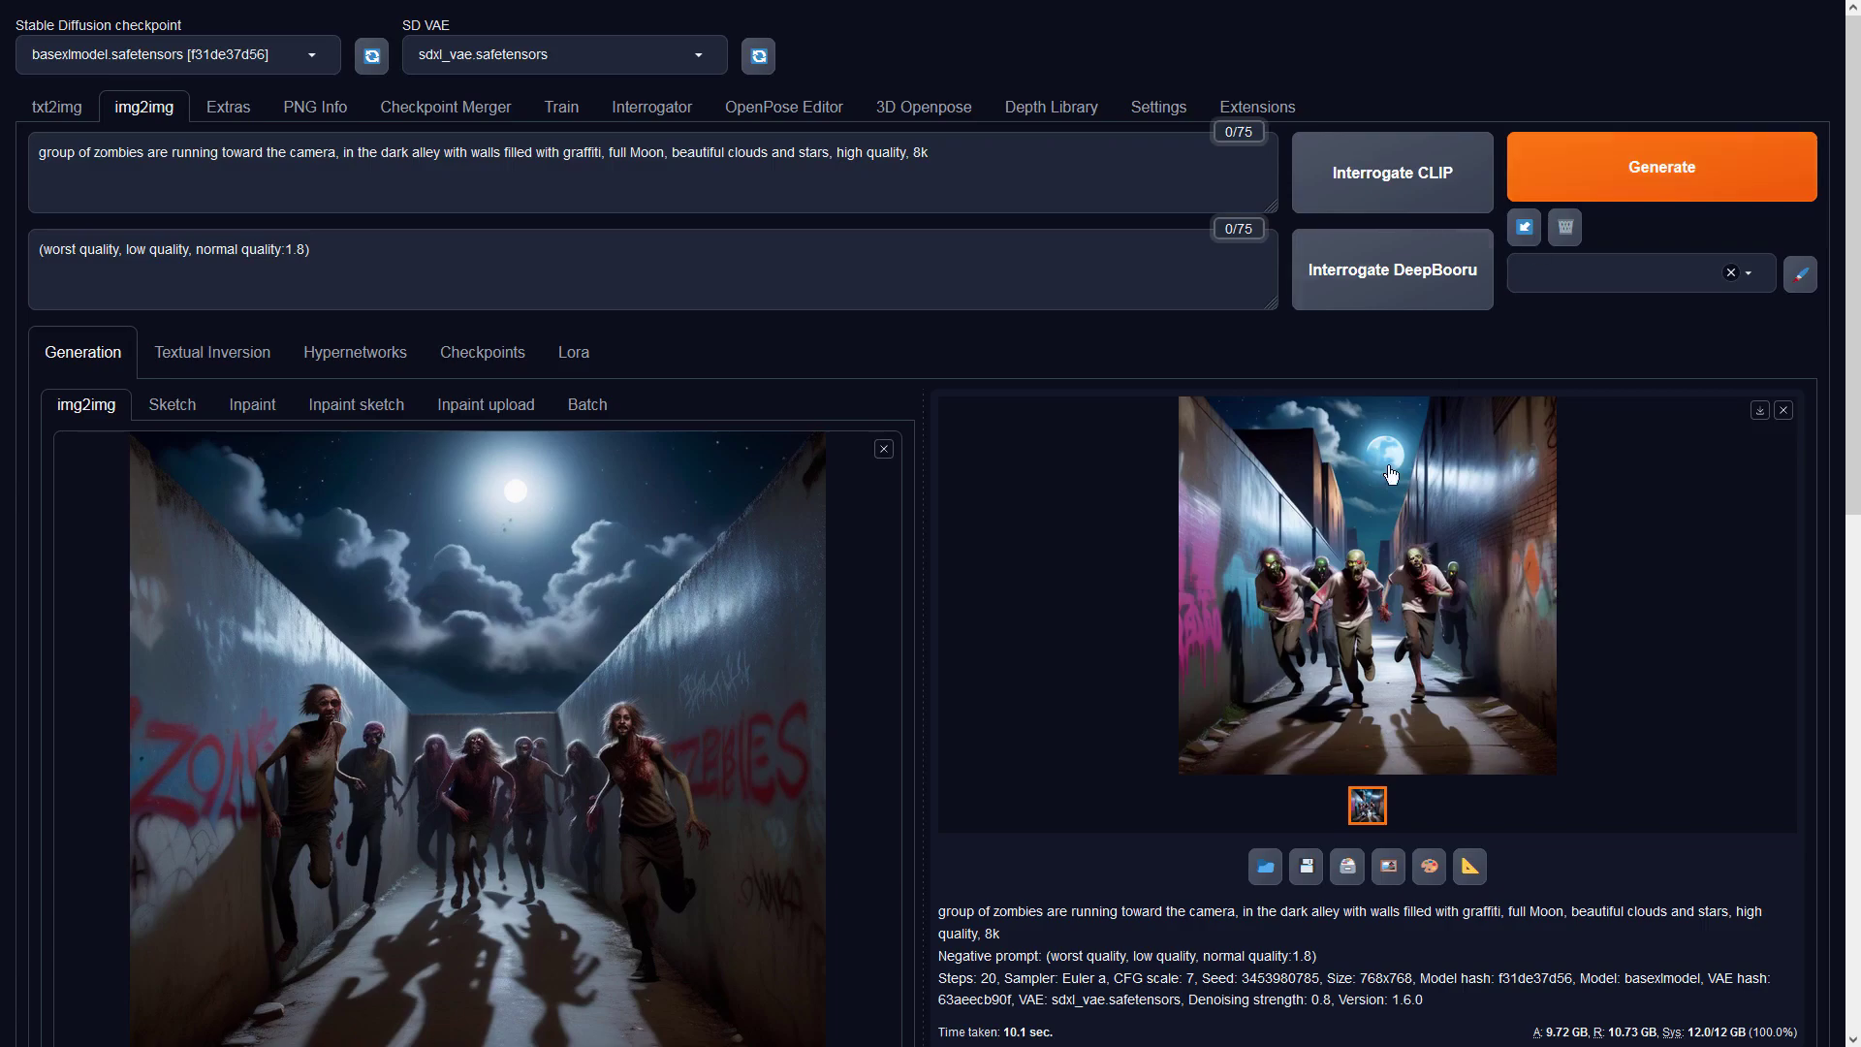
Make the brick-alley result the img2img source, generate from it, and view the result enlarged.
click(1360, 538)
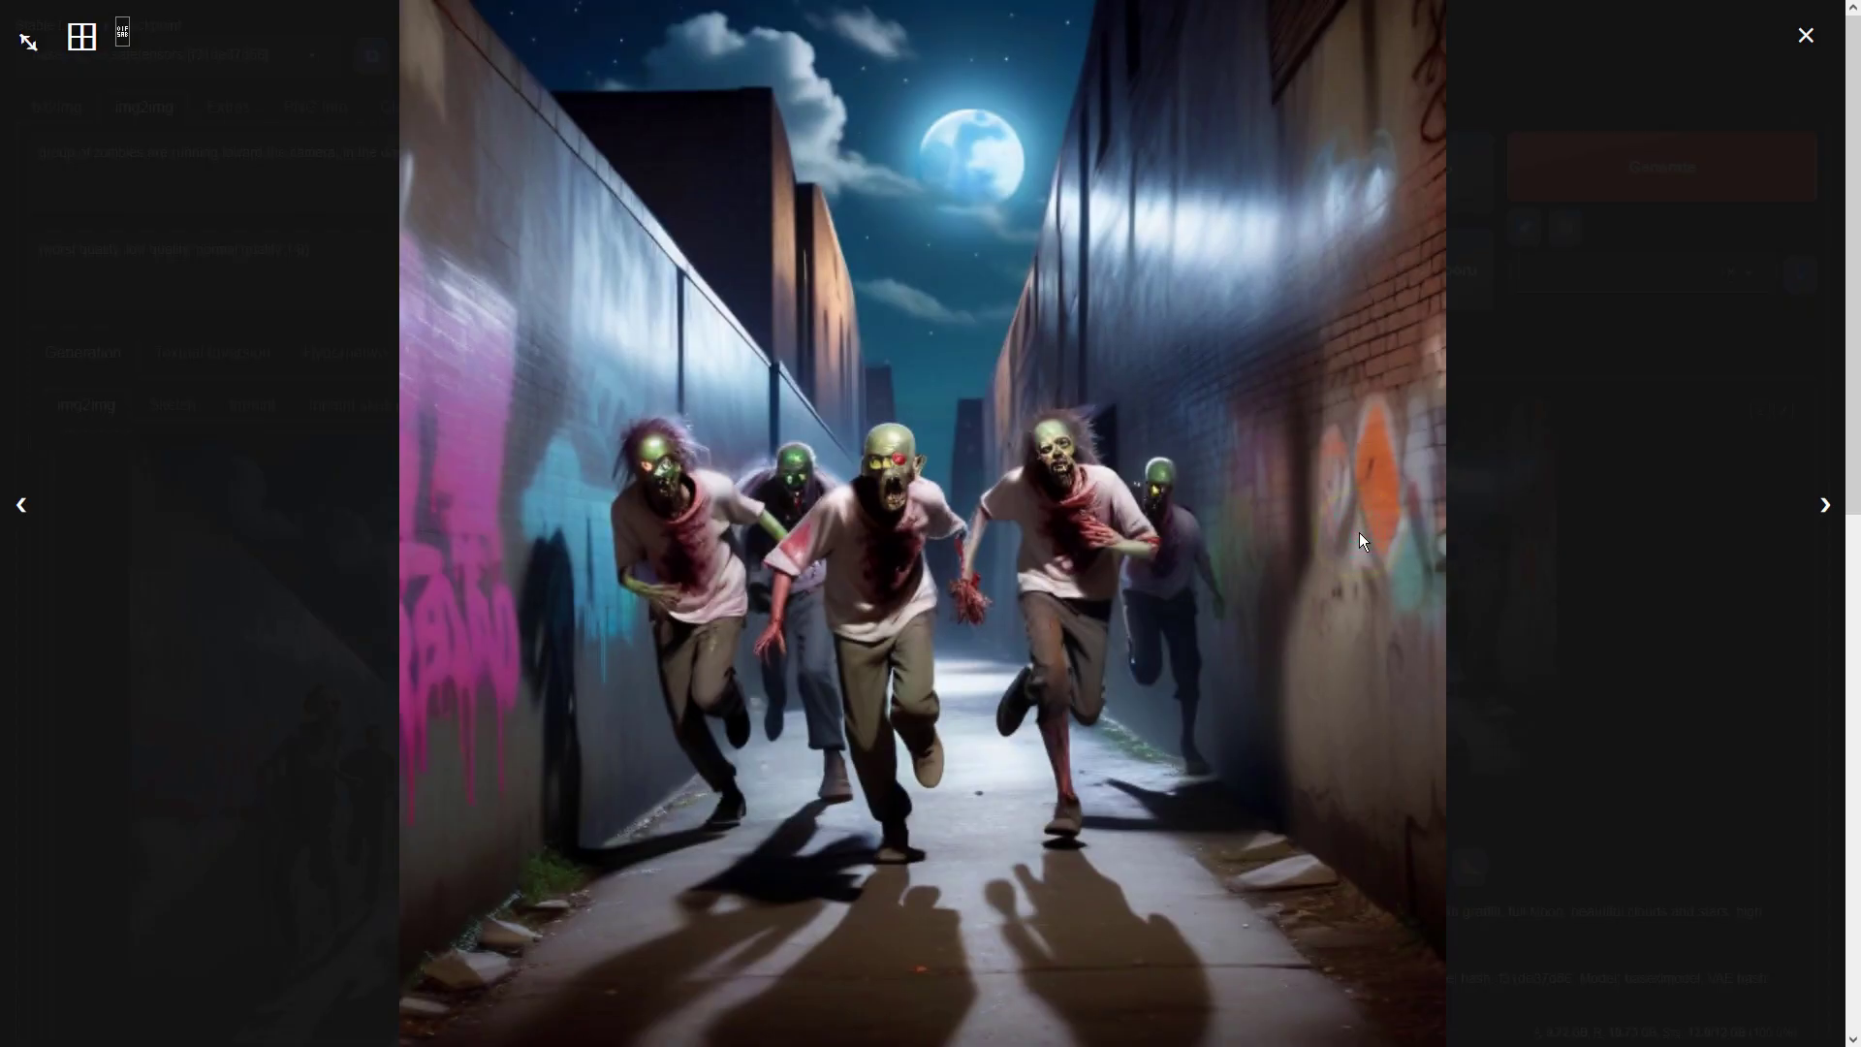
click(1710, 650)
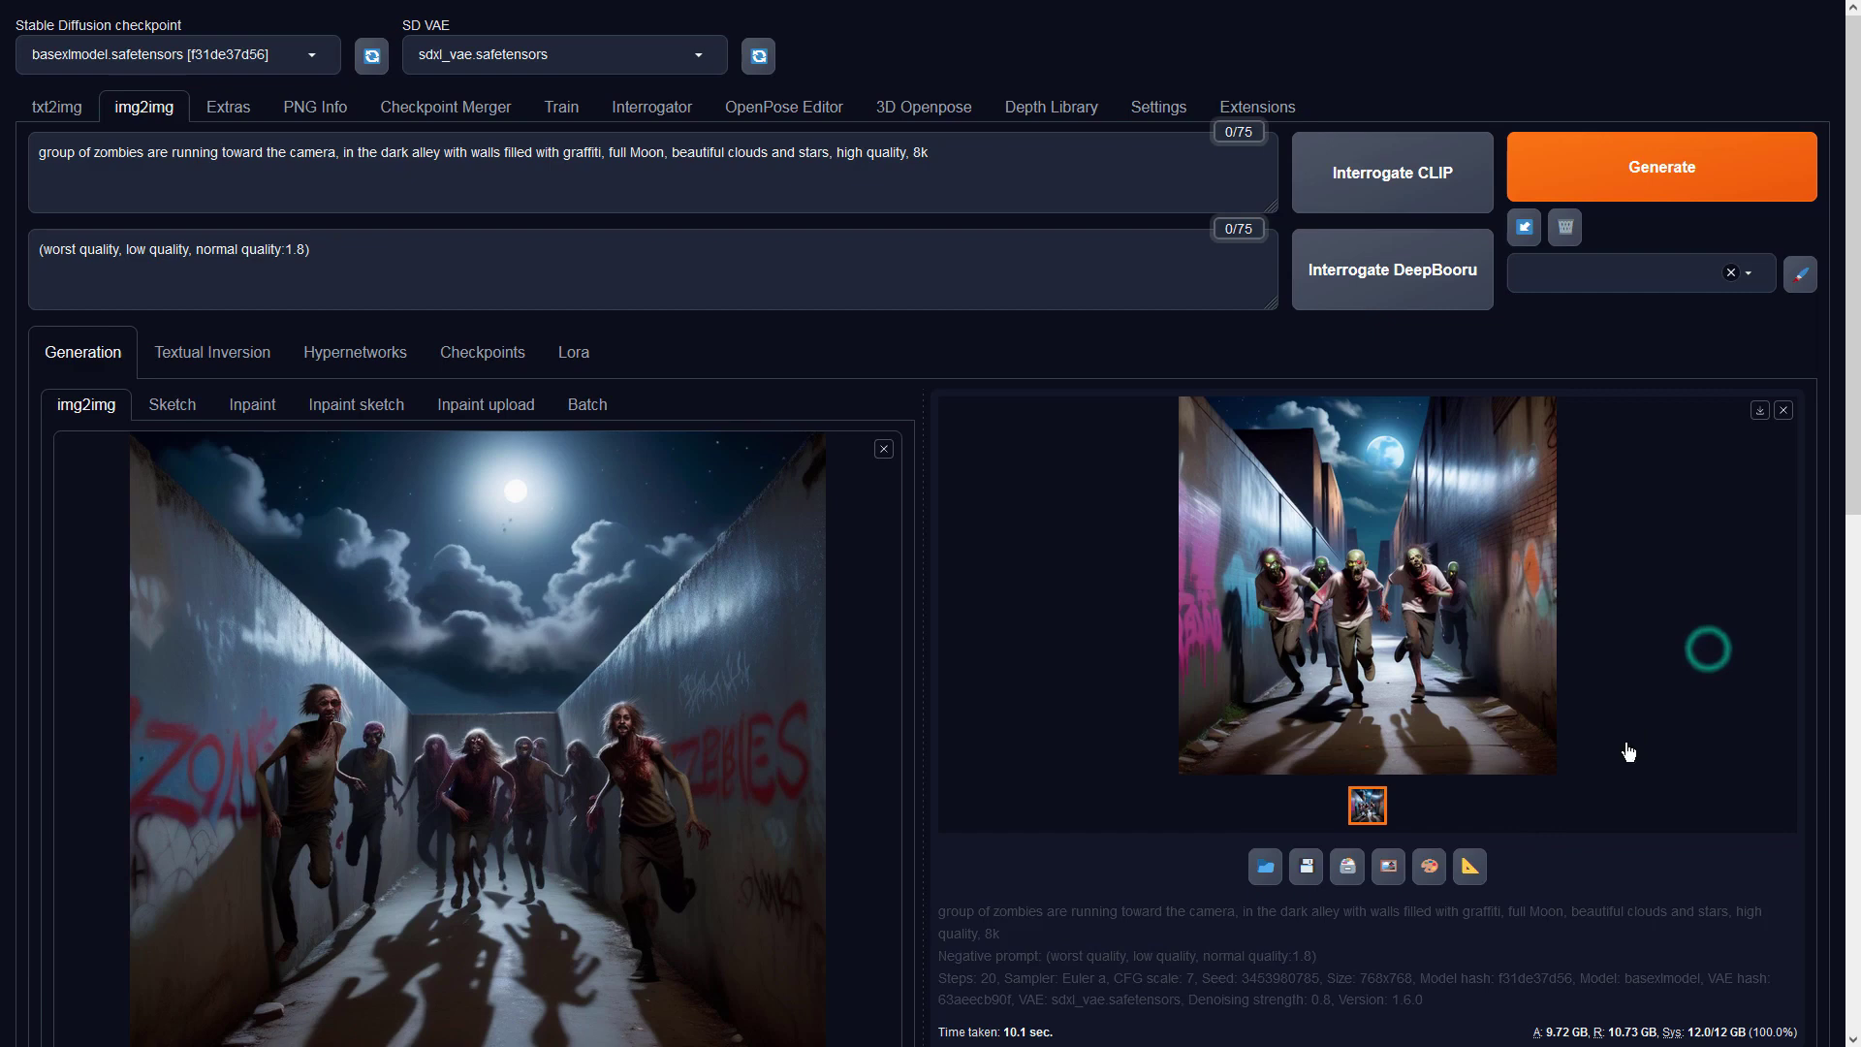
click(1396, 868)
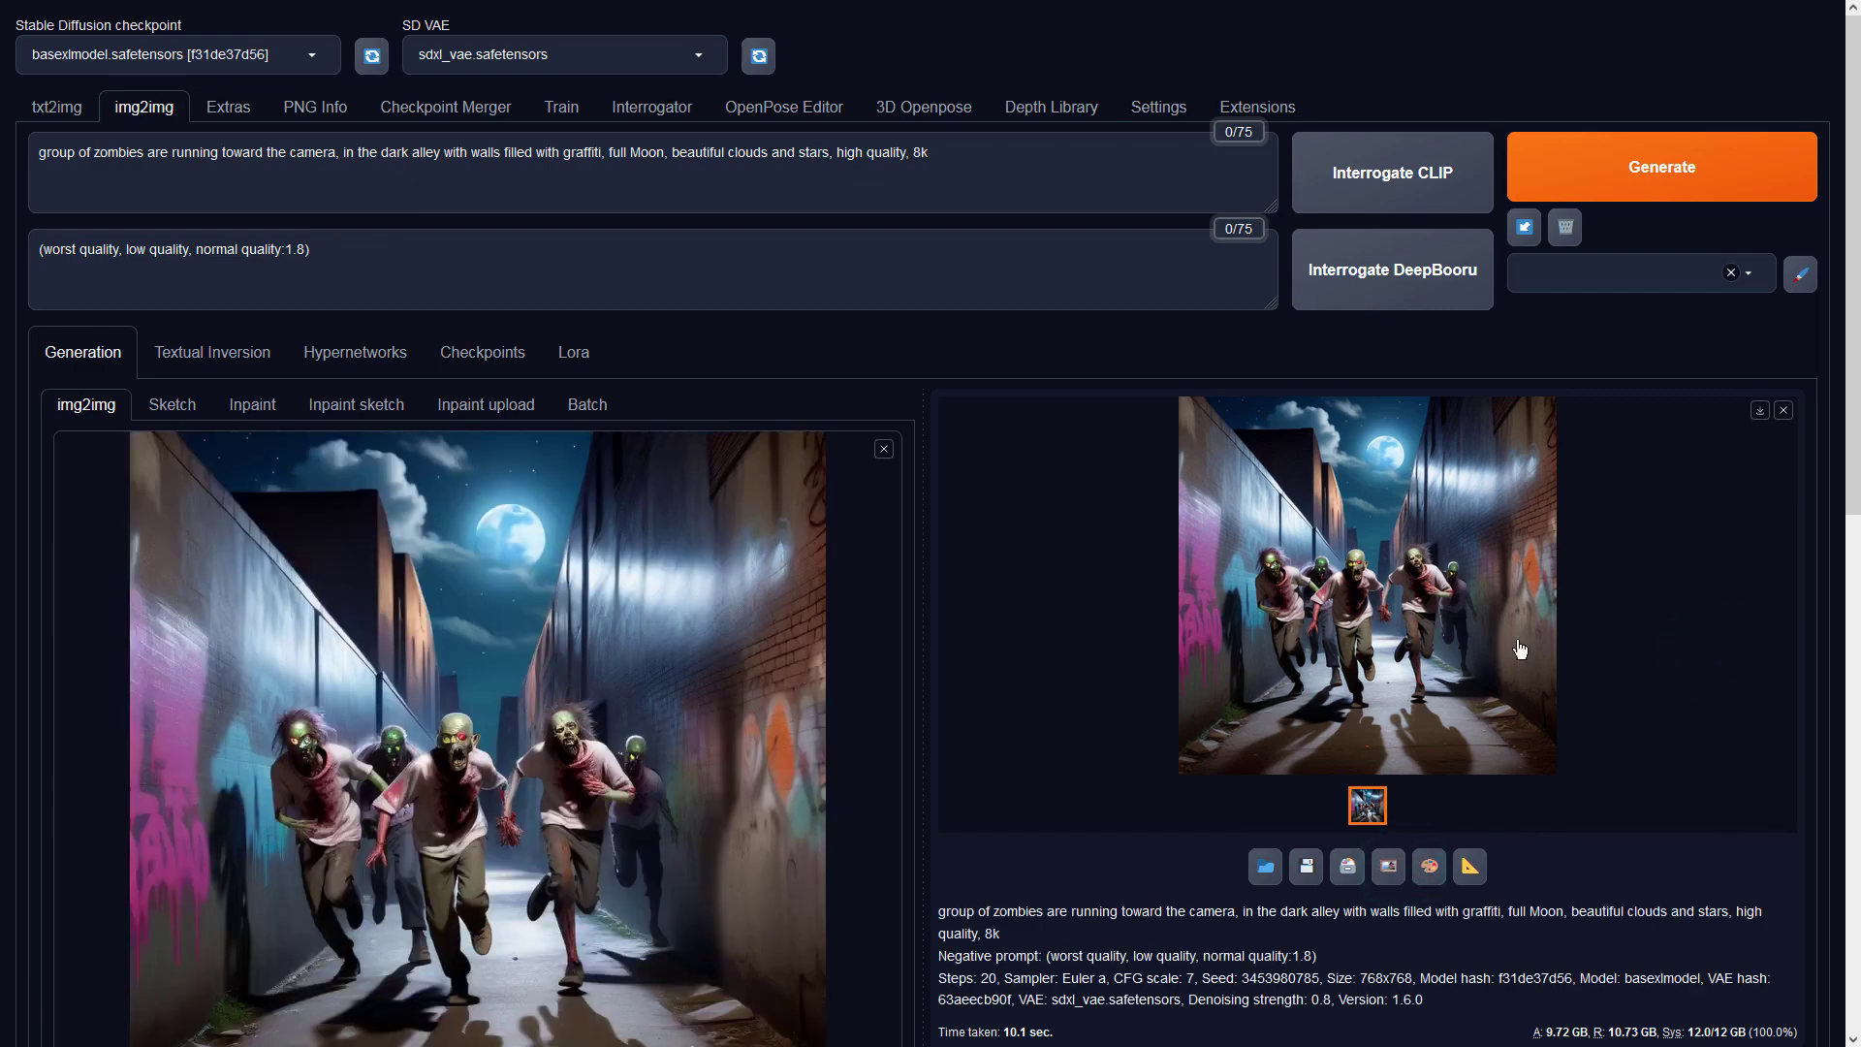
click(1611, 169)
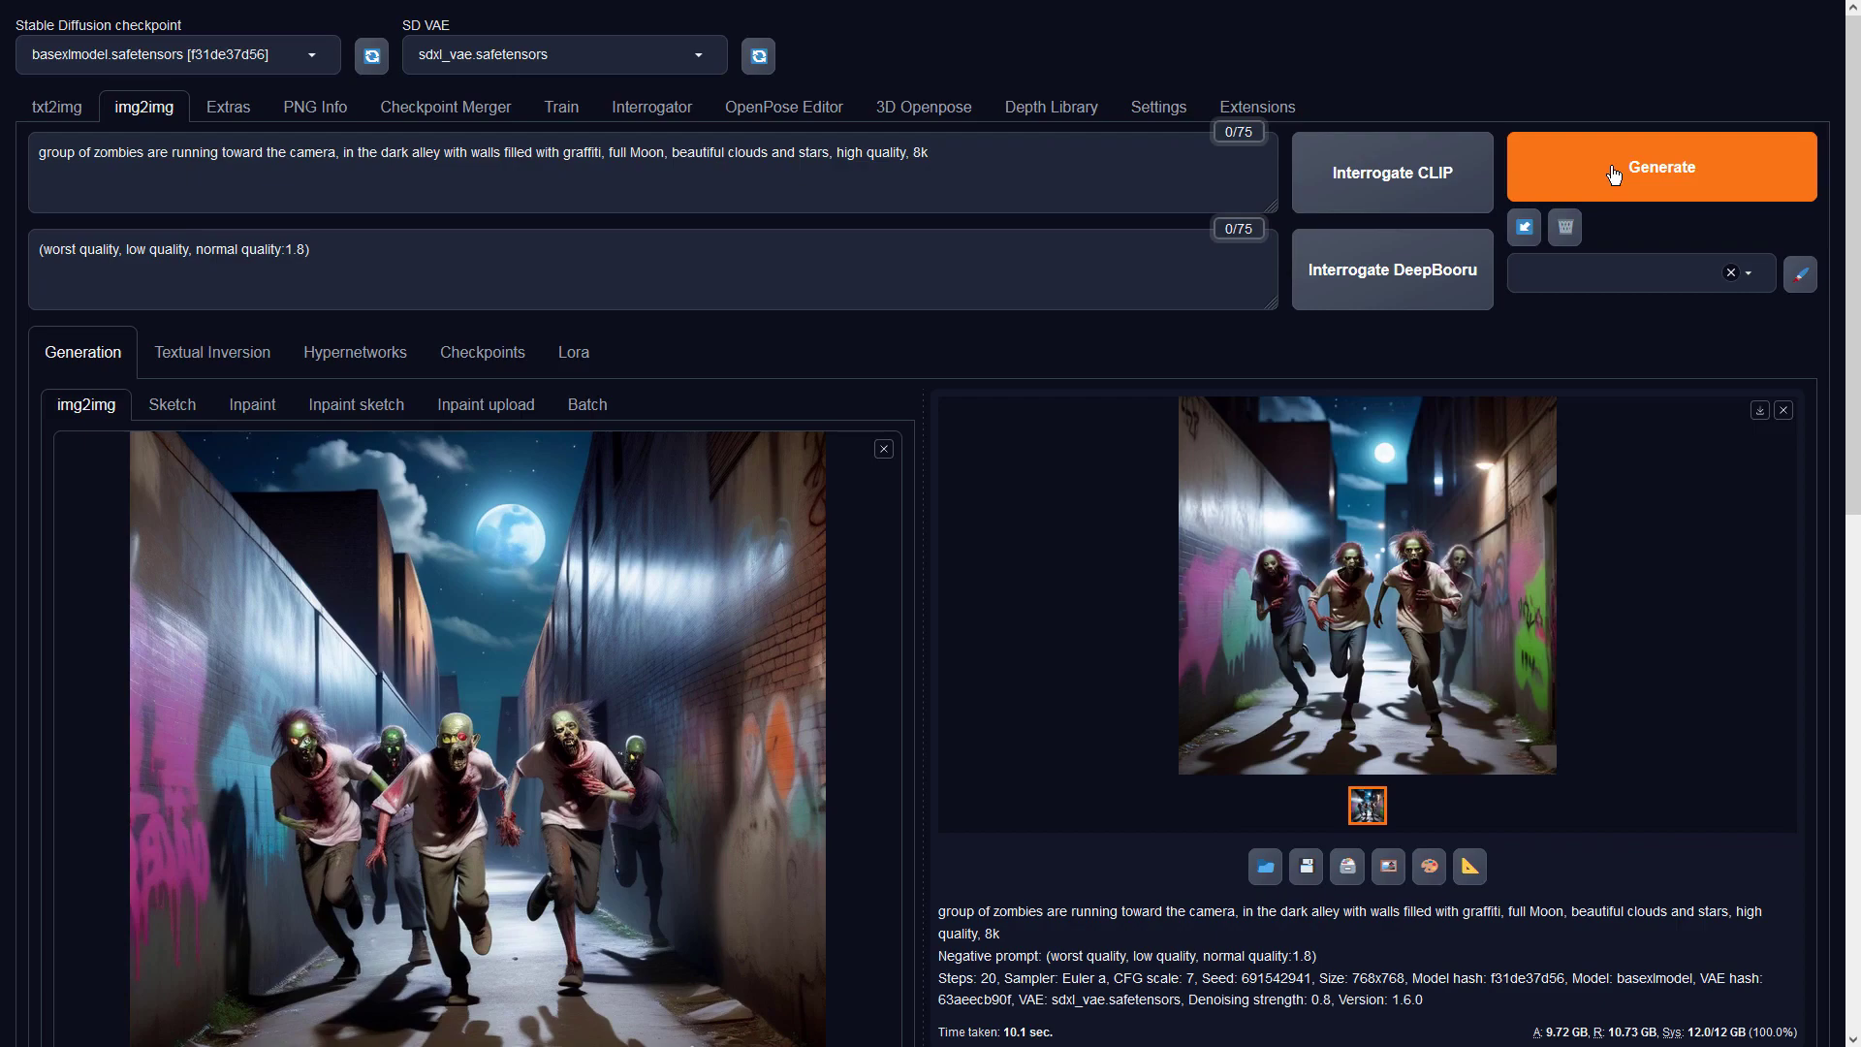
click(1486, 444)
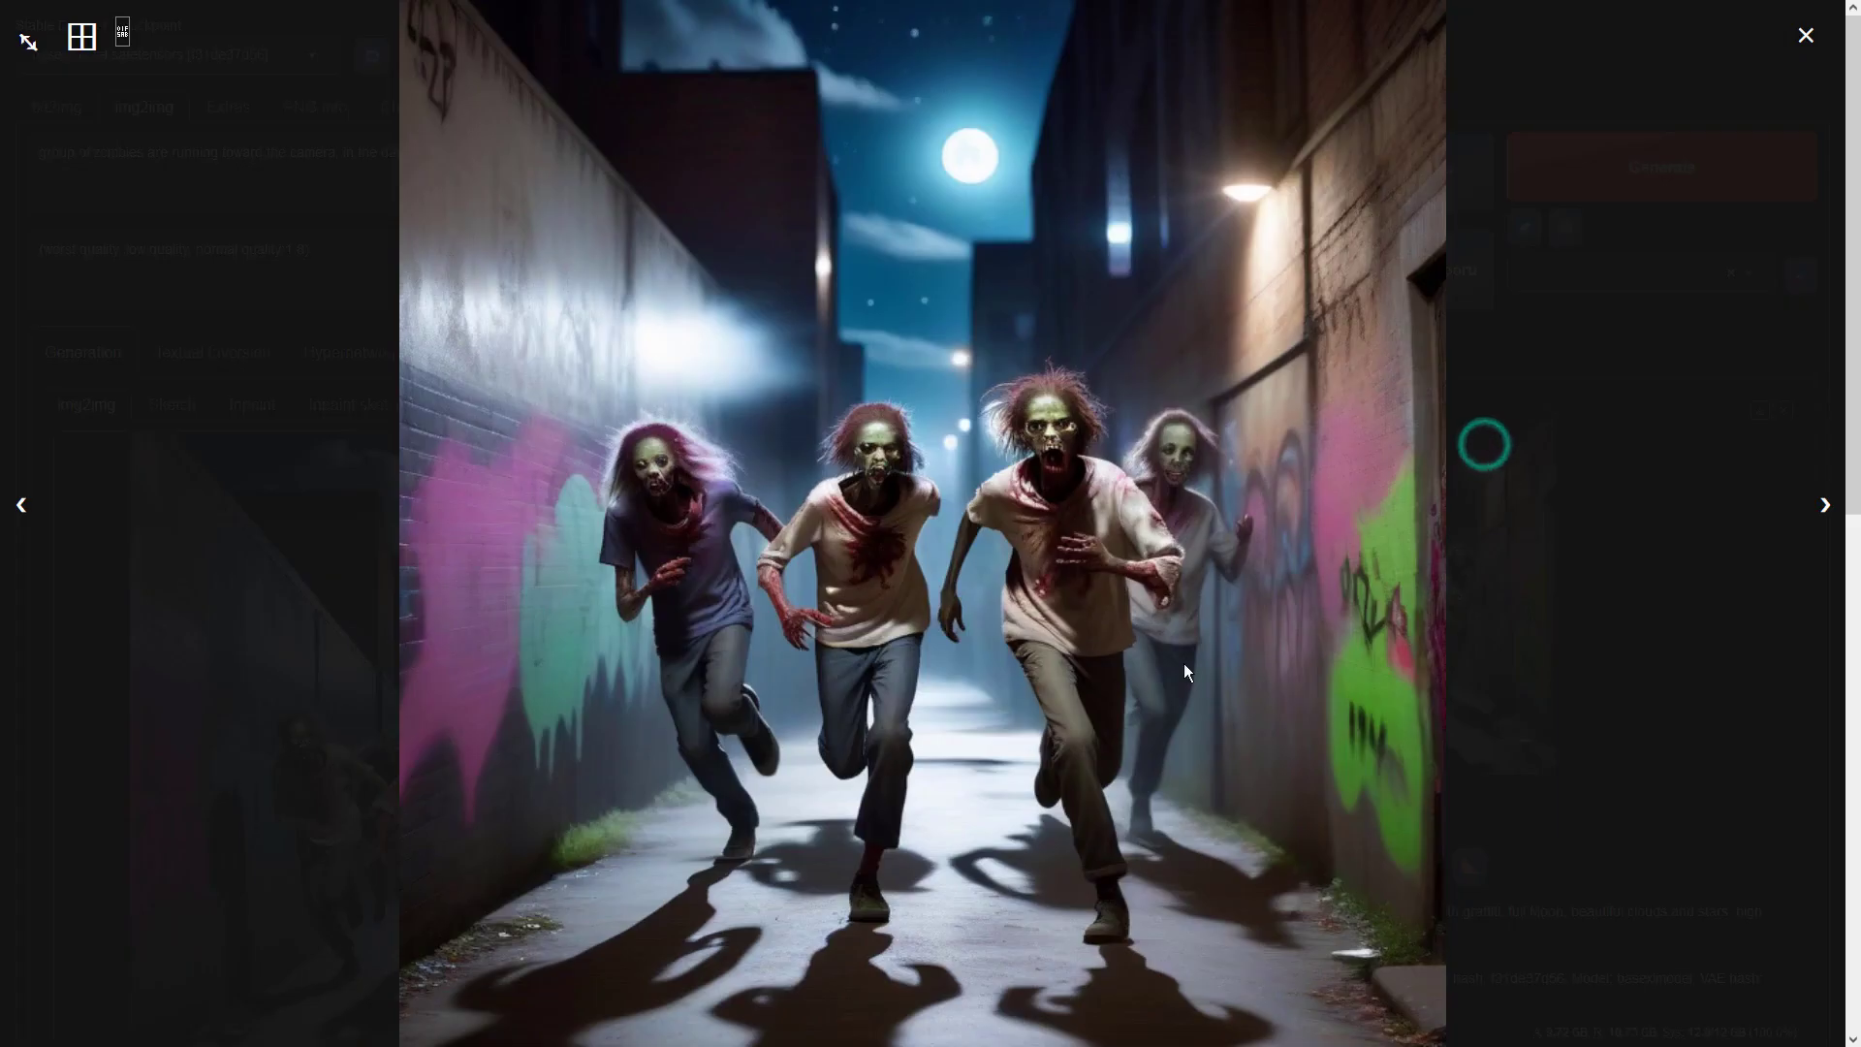